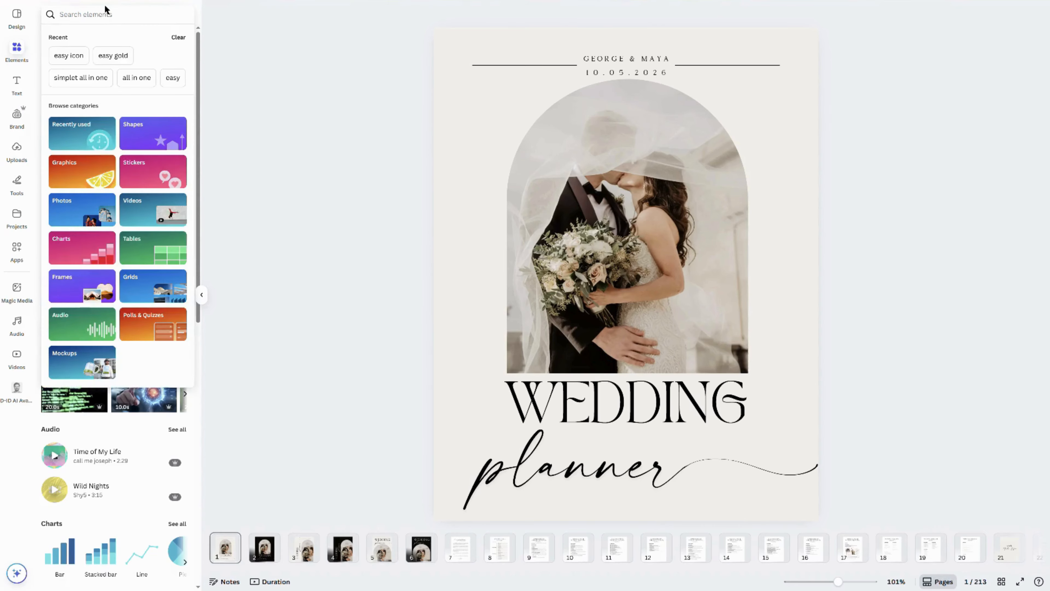
Search the elements for "wedding" and show all matching graphics
{"action": "type", "text": "wedding"}
{"action": "key", "text": "Return"}
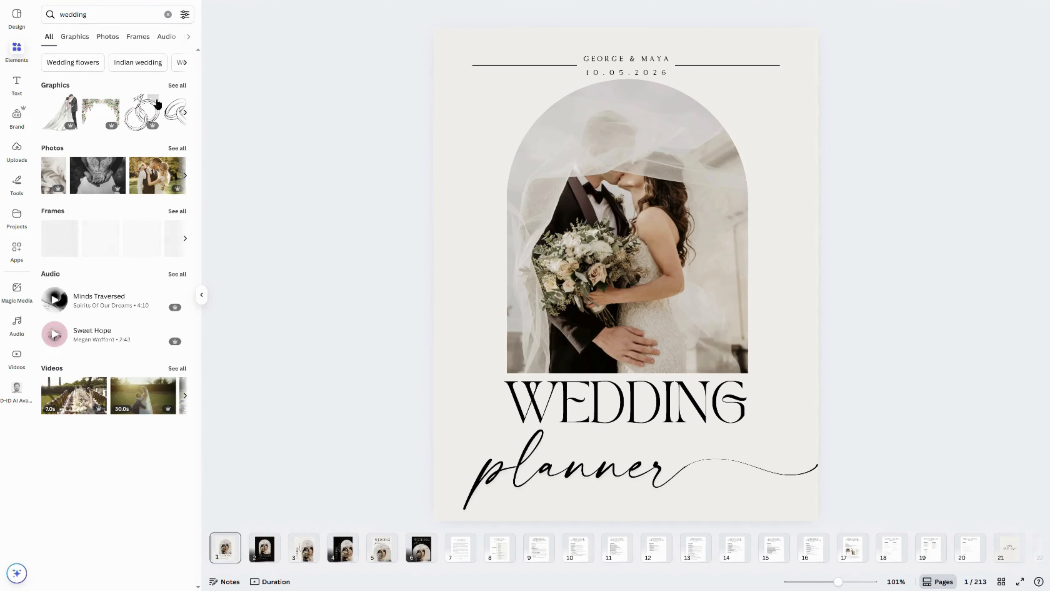
{"action": "left_click", "coordinate": [176, 87]}
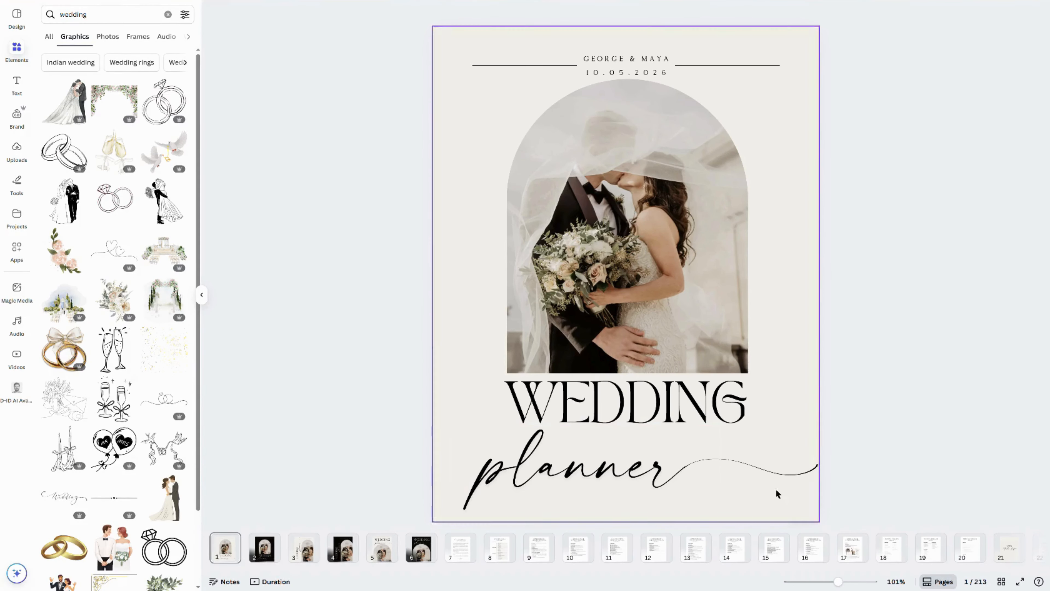
On page 20, add the diamond wedding rings line drawing, shrunk and placed beside the upper checklist items
{"action": "left_click", "coordinate": [974, 556]}
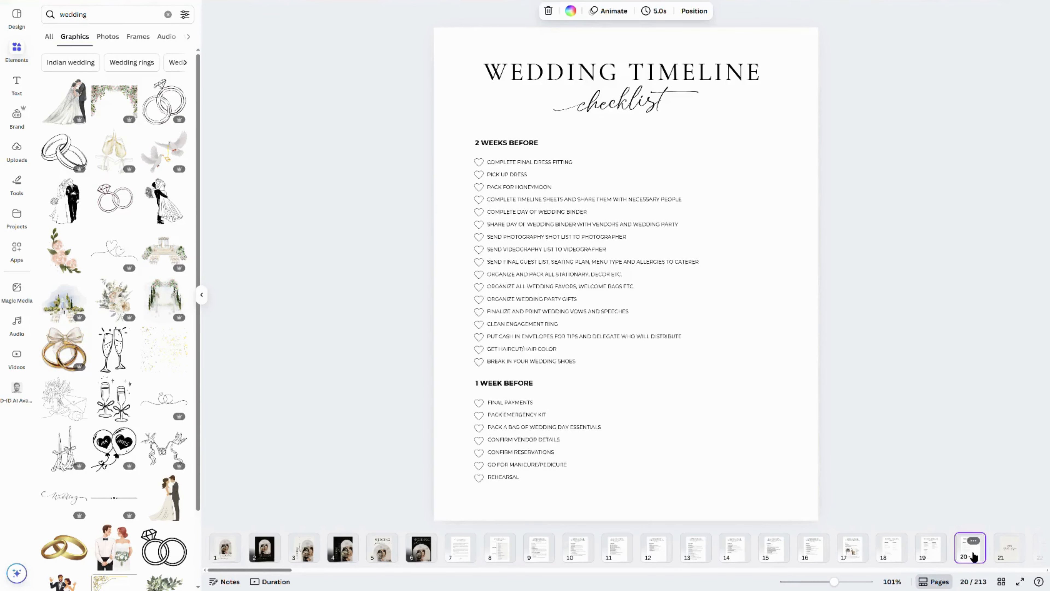
{"action": "left_click", "coordinate": [118, 206]}
{"action": "left_click_drag", "start_coordinate": [648, 272], "coordinate": [733, 216]}
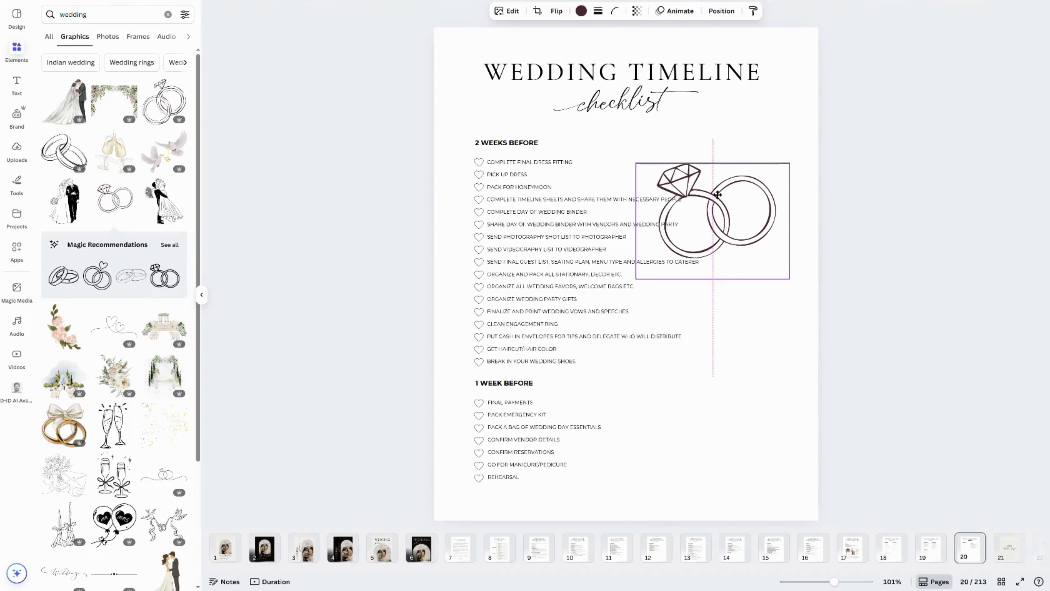
{"action": "left_click_drag", "start_coordinate": [789, 160], "coordinate": [724, 173]}
{"action": "left_click", "coordinate": [724, 168]}
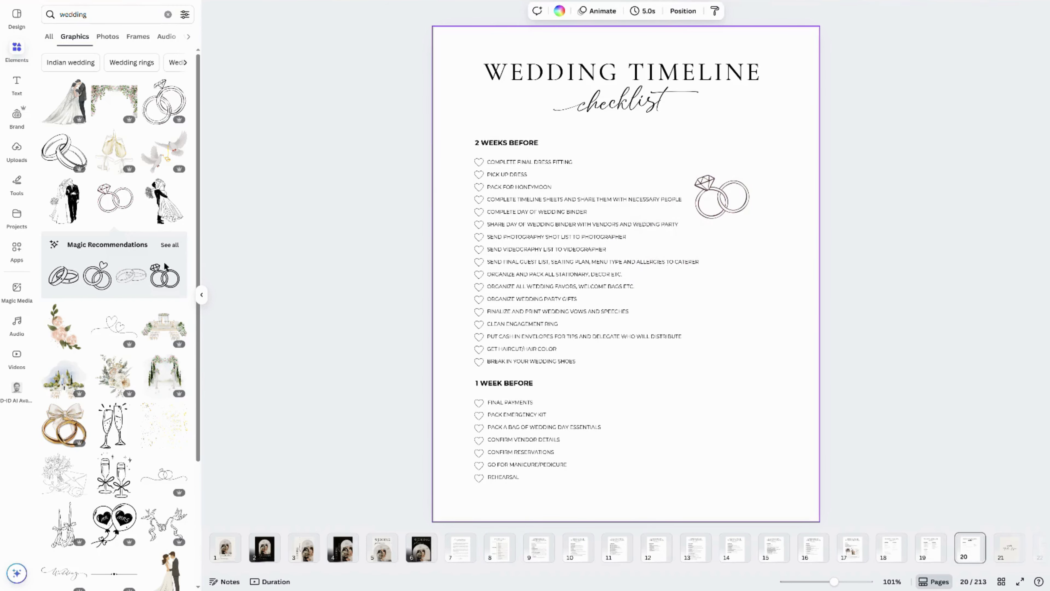
Add the line drawing of the embracing bride and groom beside the "1 WEEK BEFORE" list and shrink it
{"action": "left_click", "coordinate": [164, 200]}
{"action": "left_click_drag", "start_coordinate": [627, 269], "coordinate": [720, 396]}
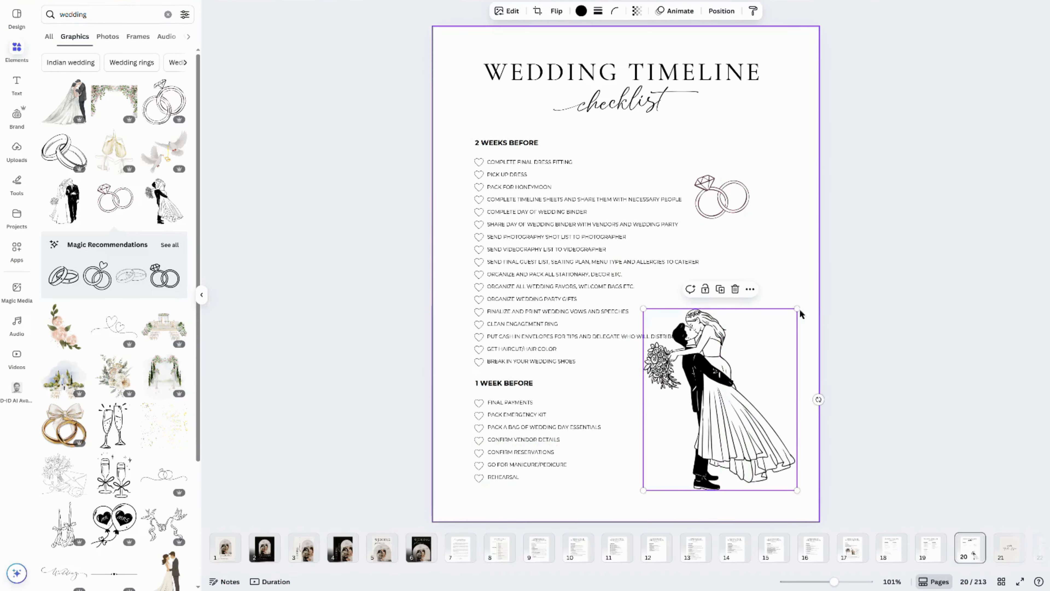
{"action": "left_click_drag", "start_coordinate": [799, 312], "coordinate": [716, 368]}
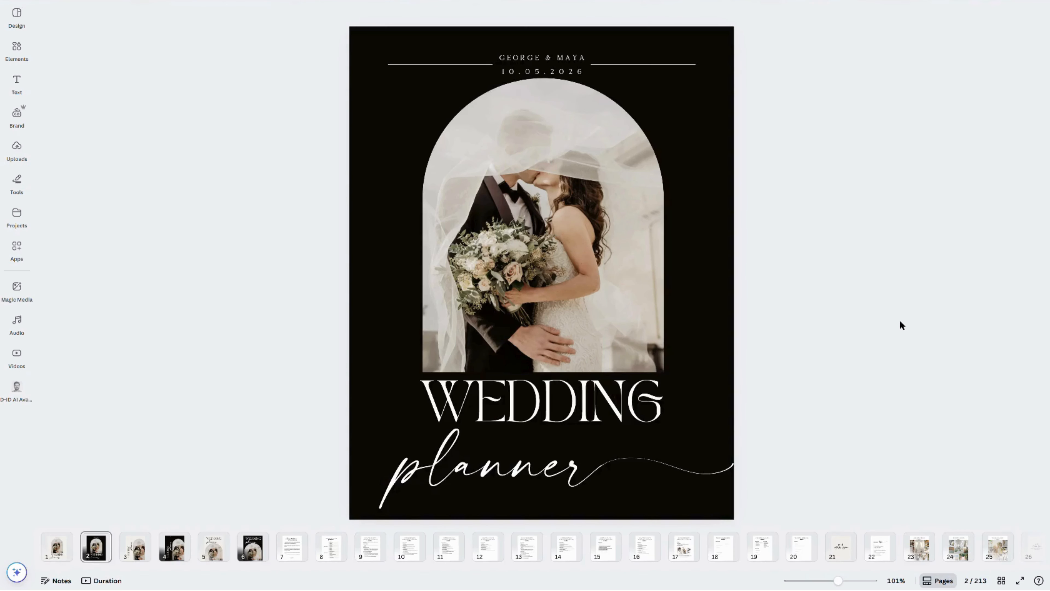
Browse the planner covers and replace the "WEDDING" title on page 1 with the couple's first names joined by "&"
{"action": "scroll", "coordinate": [899, 319], "scroll_direction": "down", "scroll_amount": 3}
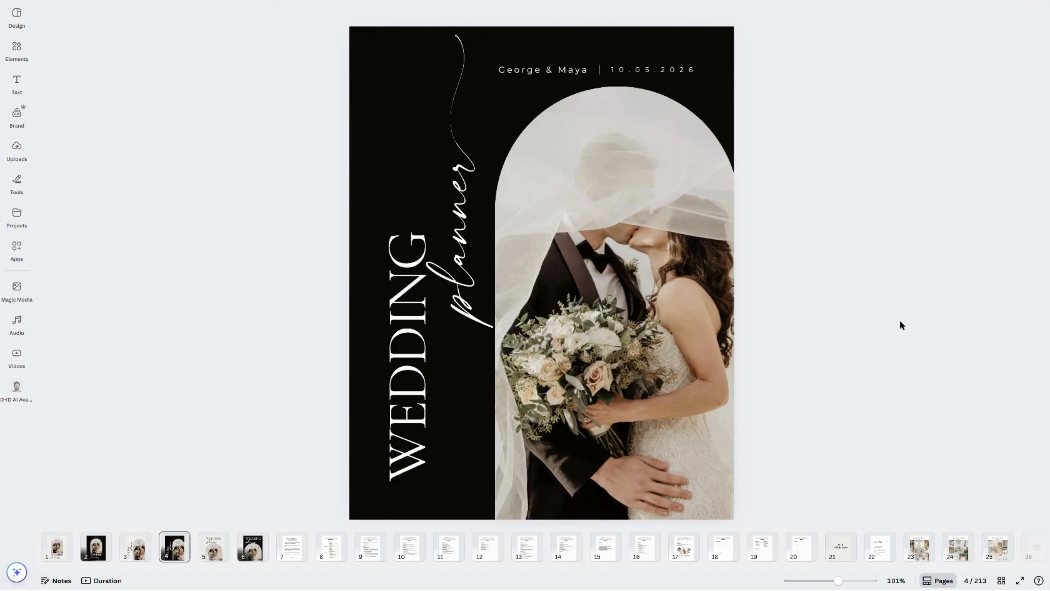
{"action": "scroll", "coordinate": [900, 322], "scroll_direction": "down", "scroll_amount": 1}
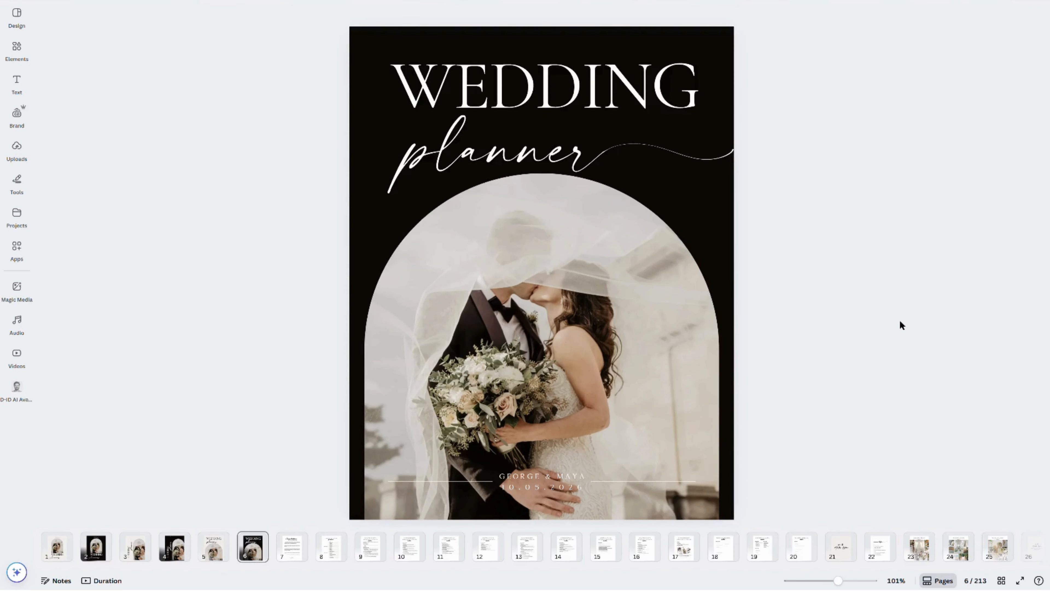
{"action": "left_click", "coordinate": [64, 549]}
{"action": "left_click", "coordinate": [569, 419]}
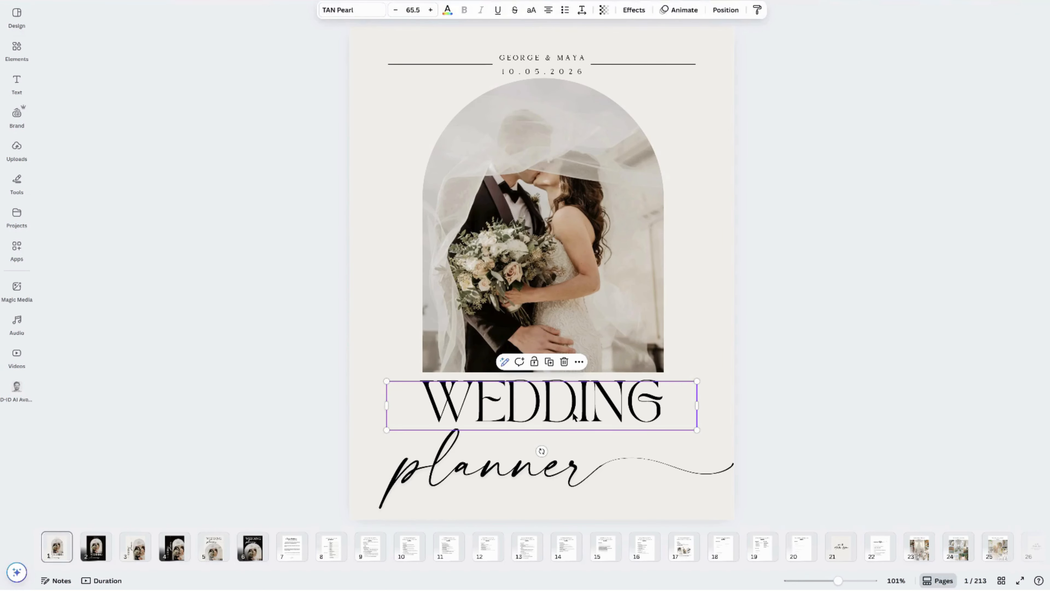
{"action": "double_click", "coordinate": [580, 419]}
{"action": "type", "text": "George"}
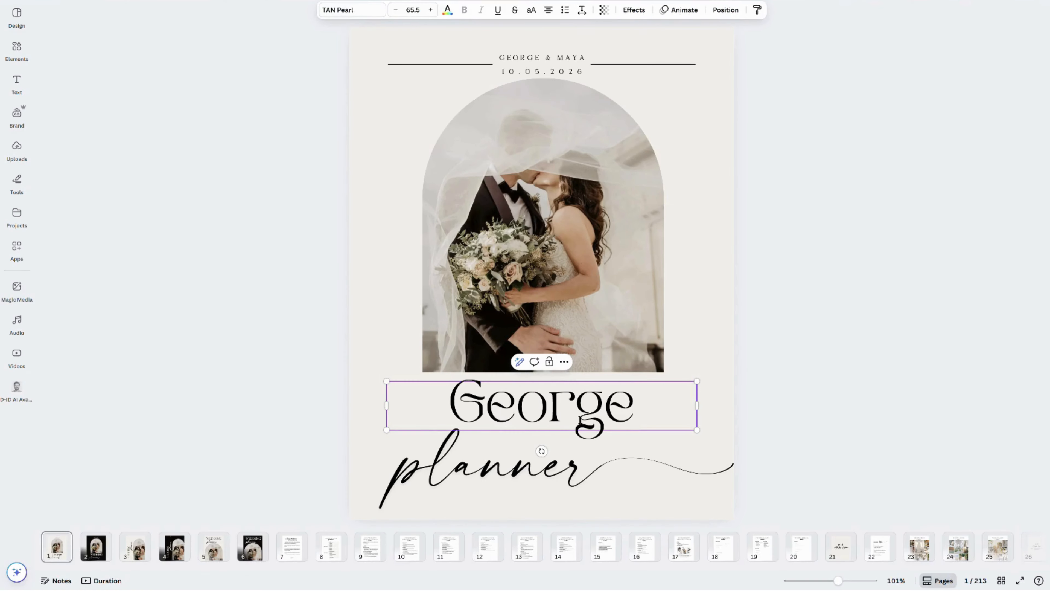
{"action": "type", "text": " & Maia"}
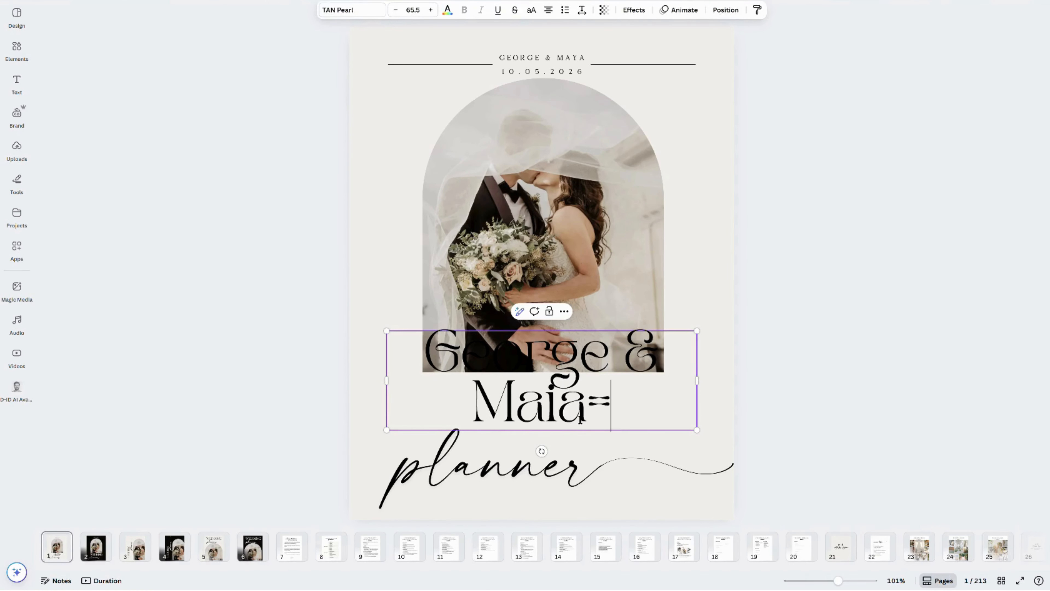
{"action": "key", "text": "BackSpace"}
{"action": "key", "text": "BackSpace"}
{"action": "type", "text": "ya"}
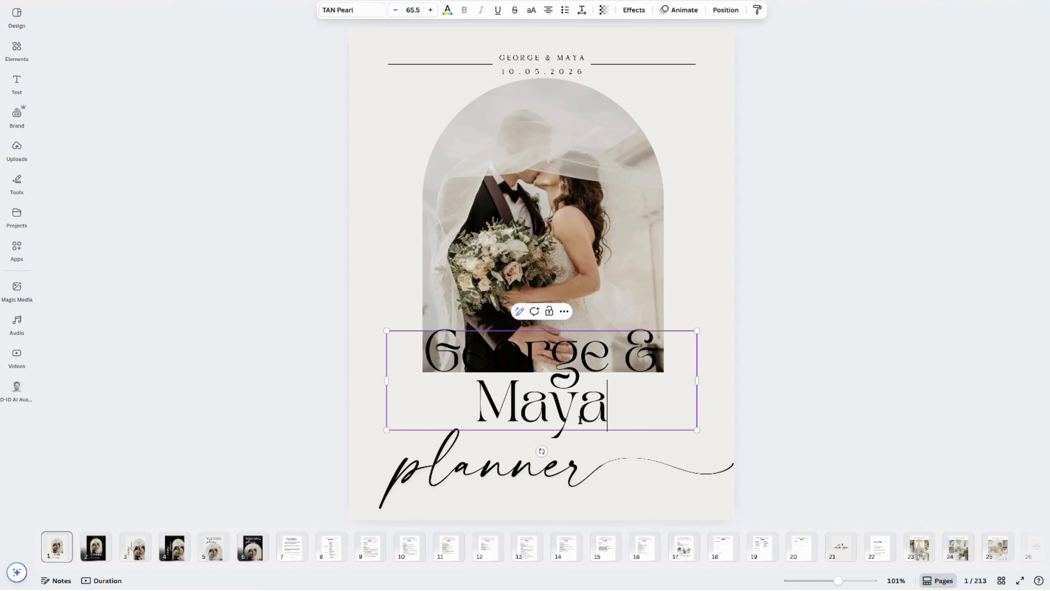
Reduce the font size of the couple's names title to fit one line and place it between the photo and "planner"
{"action": "left_click", "coordinate": [429, 18]}
{"action": "key", "text": "Return"}
{"action": "left_click", "coordinate": [807, 268]}
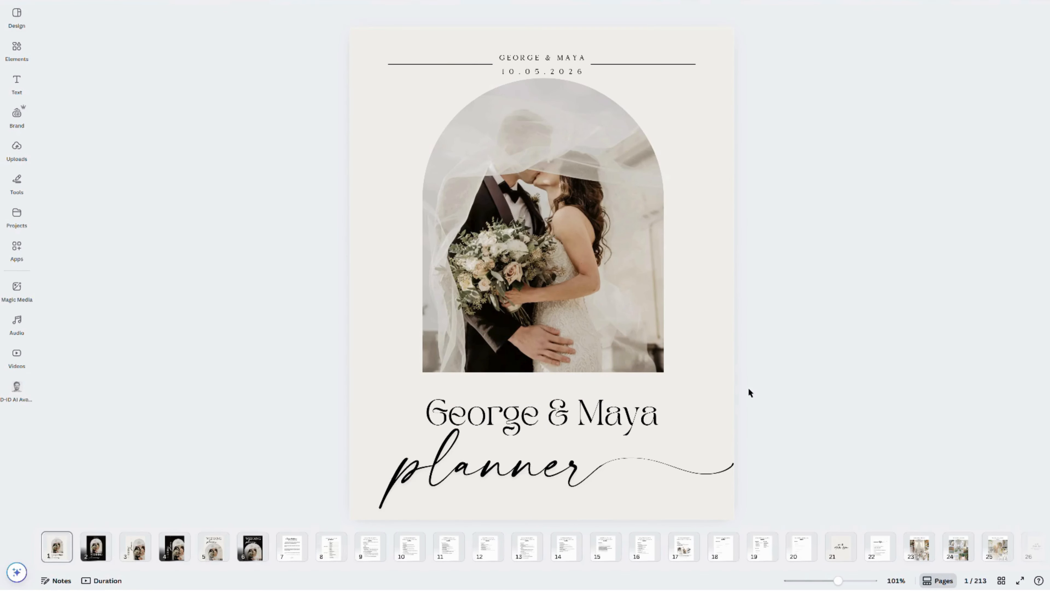
{"action": "left_click_drag", "start_coordinate": [612, 416], "coordinate": [612, 406]}
Replace the script word "planner" on the cover with the couple's first names joined by "&" and select all of that text
{"action": "double_click", "coordinate": [533, 474]}
{"action": "type", "text": "G"}
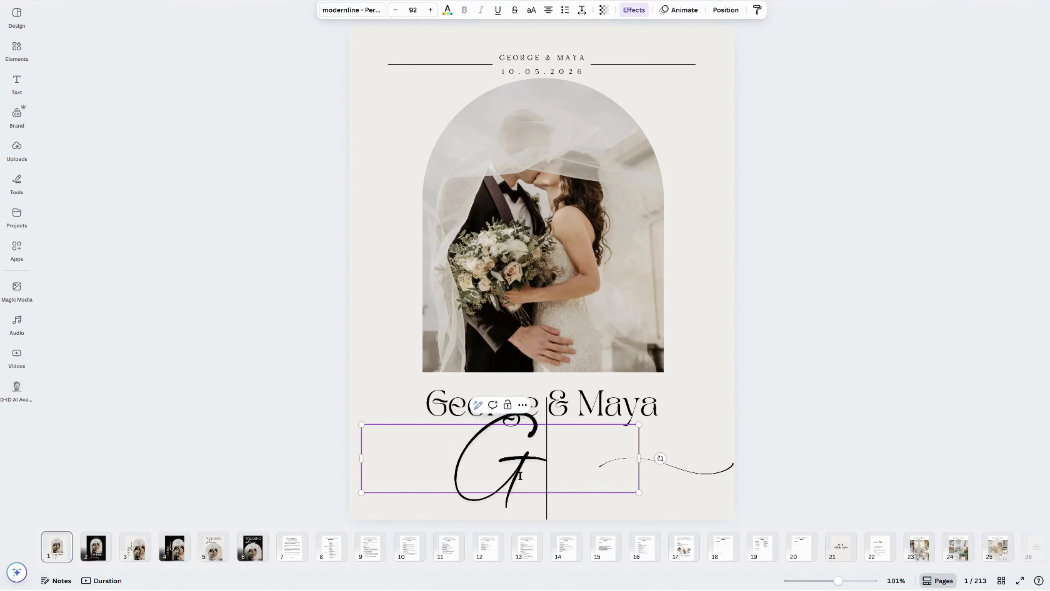
{"action": "type", "text": "eorge"}
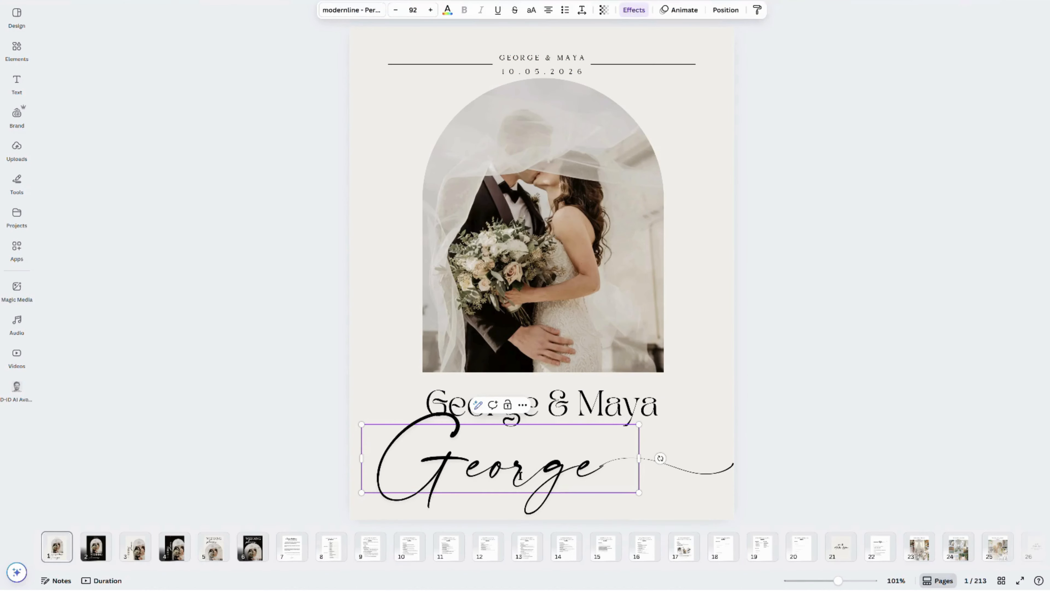
{"action": "type", "text": " & Maya"}
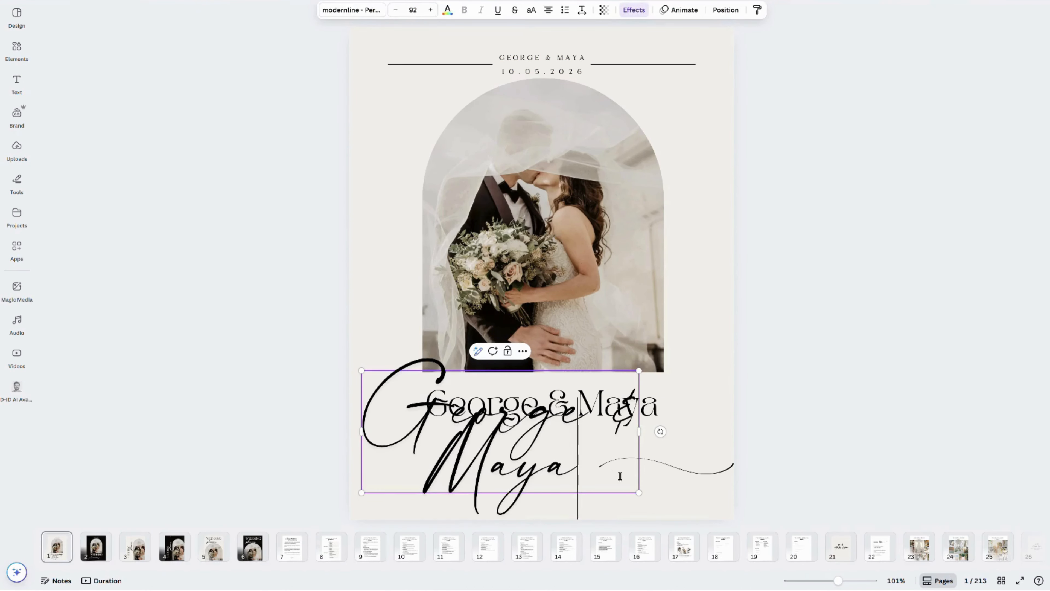
{"action": "key", "text": "ctrl+a"}
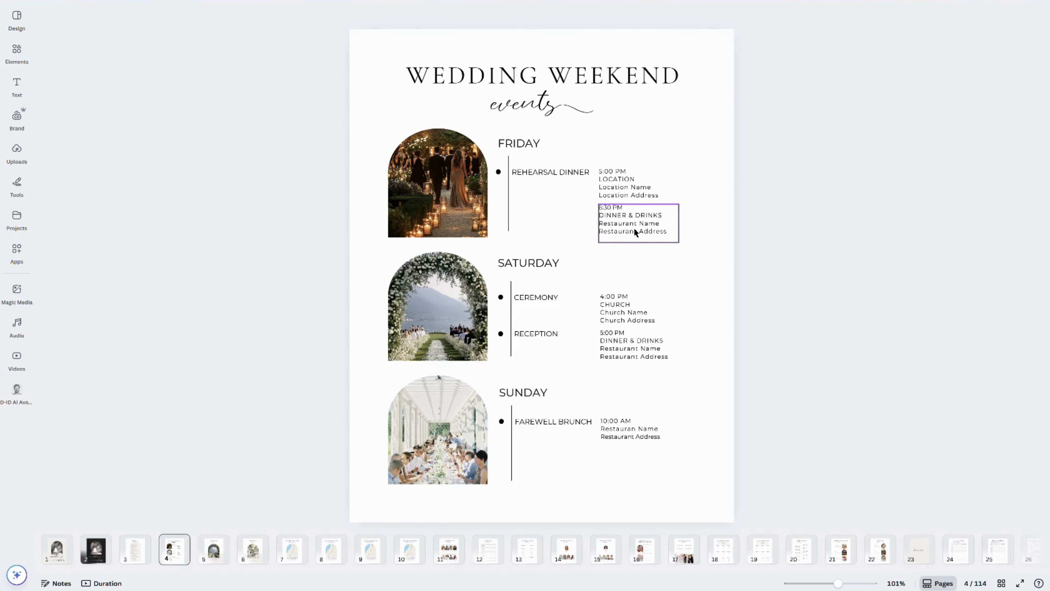
Replace "Restaurant Name" in Friday's DINNER & DRINKS block of the Wedding Weekend Events page with "Text text"
{"action": "double_click", "coordinate": [634, 232]}
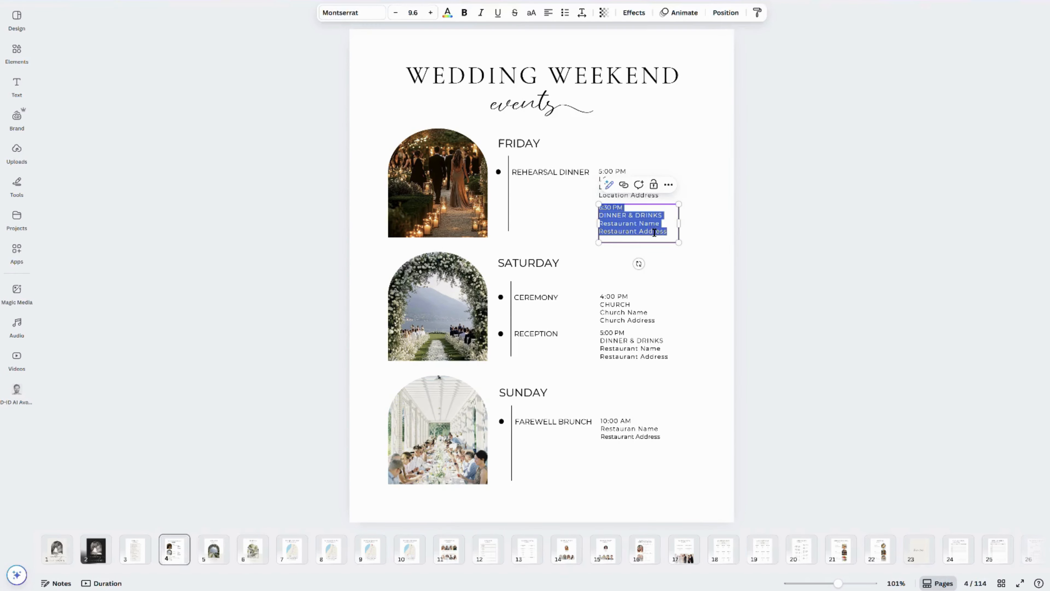
{"action": "left_click", "coordinate": [673, 231]}
{"action": "left_click_drag", "start_coordinate": [660, 223], "coordinate": [590, 220]}
{"action": "type", "text": "Text text"}
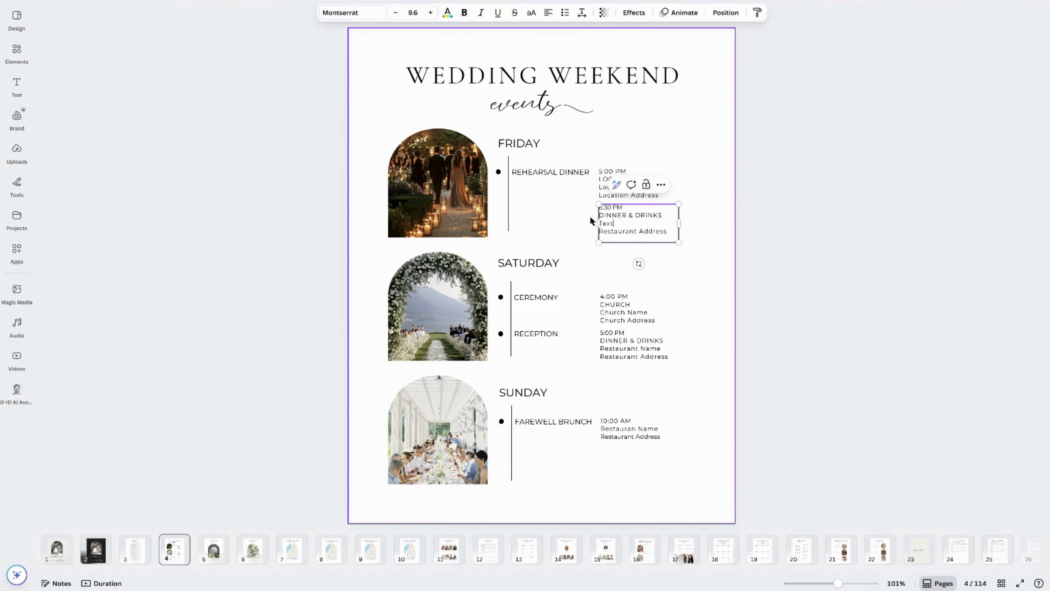
{"action": "key", "text": "Escape"}
{"action": "key", "text": "Escape"}
Make Friday's DINNER & DRINKS text block bold and colour it with the purple from the brand palette
{"action": "left_click", "coordinate": [674, 224]}
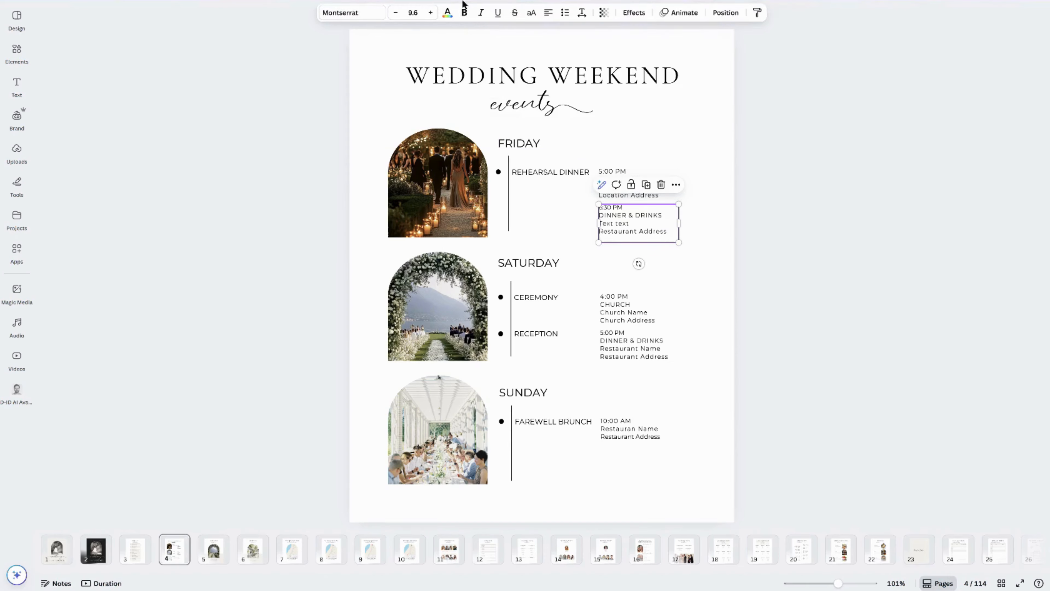
{"action": "left_click", "coordinate": [464, 13]}
{"action": "left_click", "coordinate": [447, 13]}
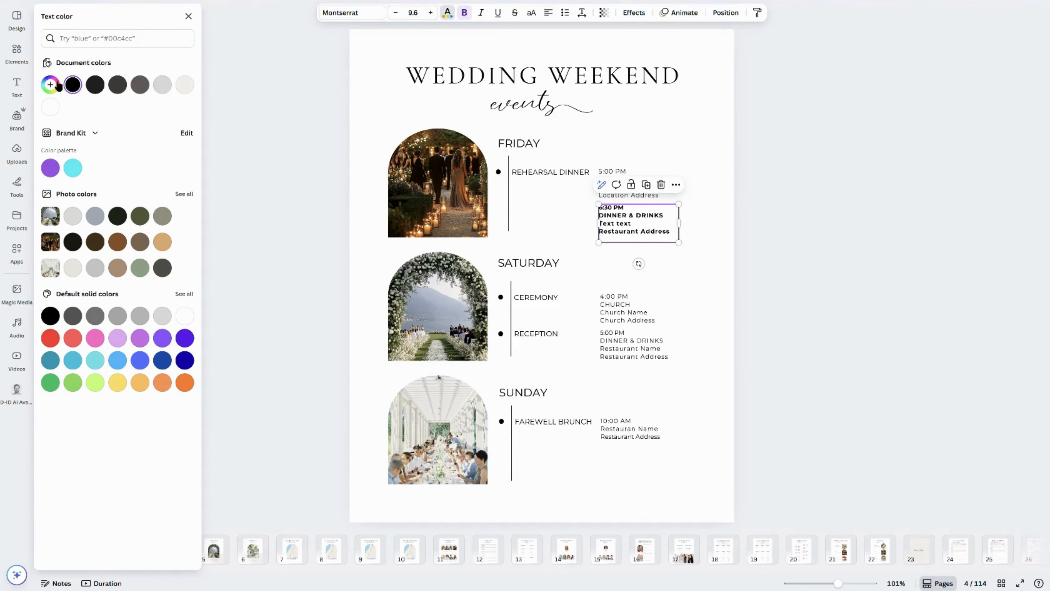
{"action": "left_click", "coordinate": [50, 168]}
{"action": "key", "text": "Escape"}
Make the "REHEARSAL DINNER" label bold and change its font
{"action": "left_click", "coordinate": [546, 173]}
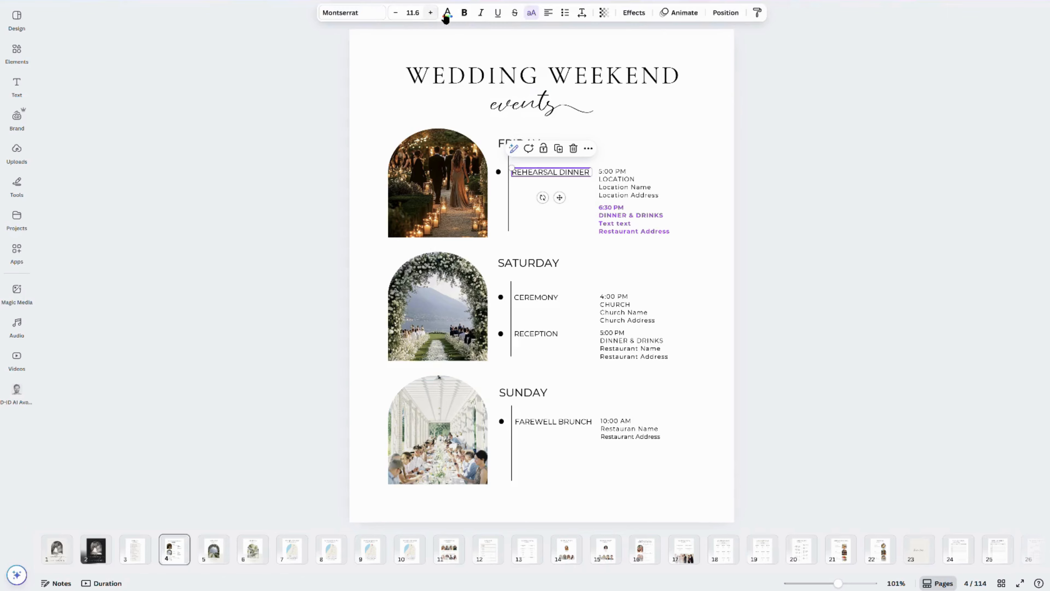
{"action": "left_click", "coordinate": [464, 12]}
{"action": "left_click", "coordinate": [364, 13]}
{"action": "left_click", "coordinate": [102, 308]}
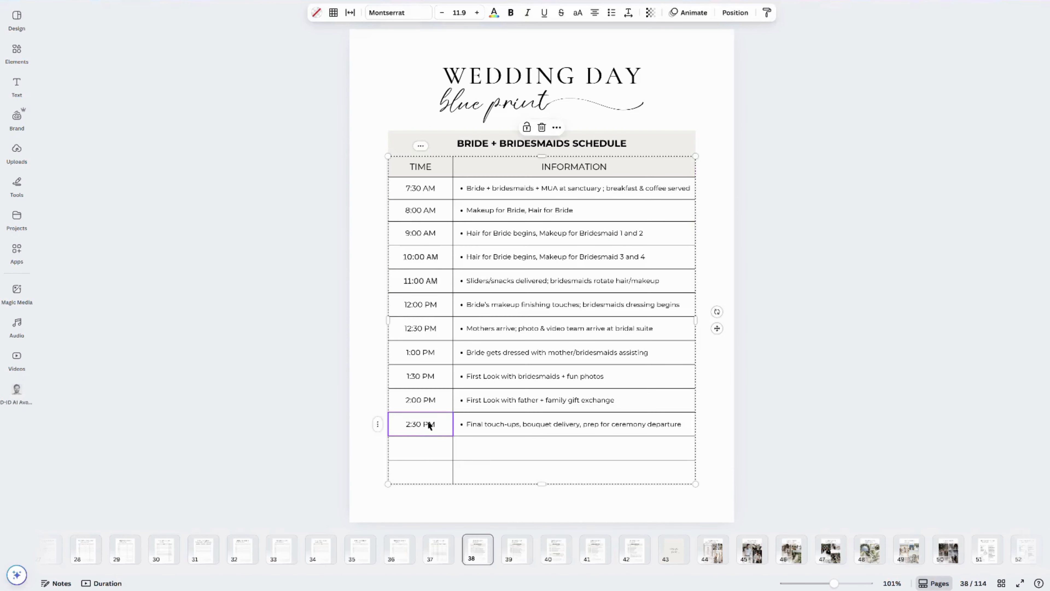
Change the 2:30 PM time in the bride and bridesmaids schedule to 3:30 PM
{"action": "double_click", "coordinate": [428, 423]}
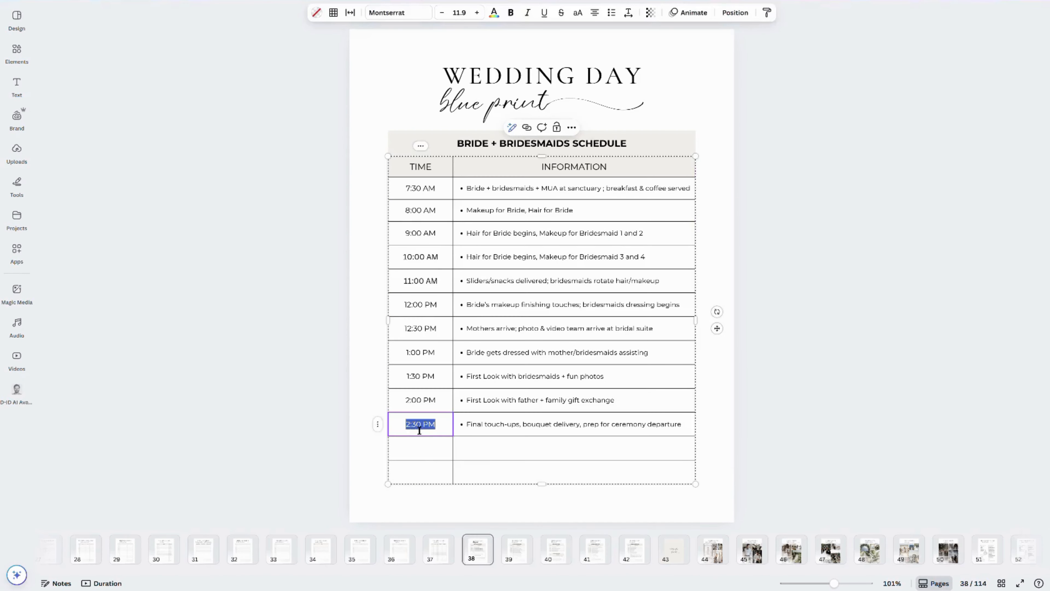
{"action": "left_click", "coordinate": [417, 430]}
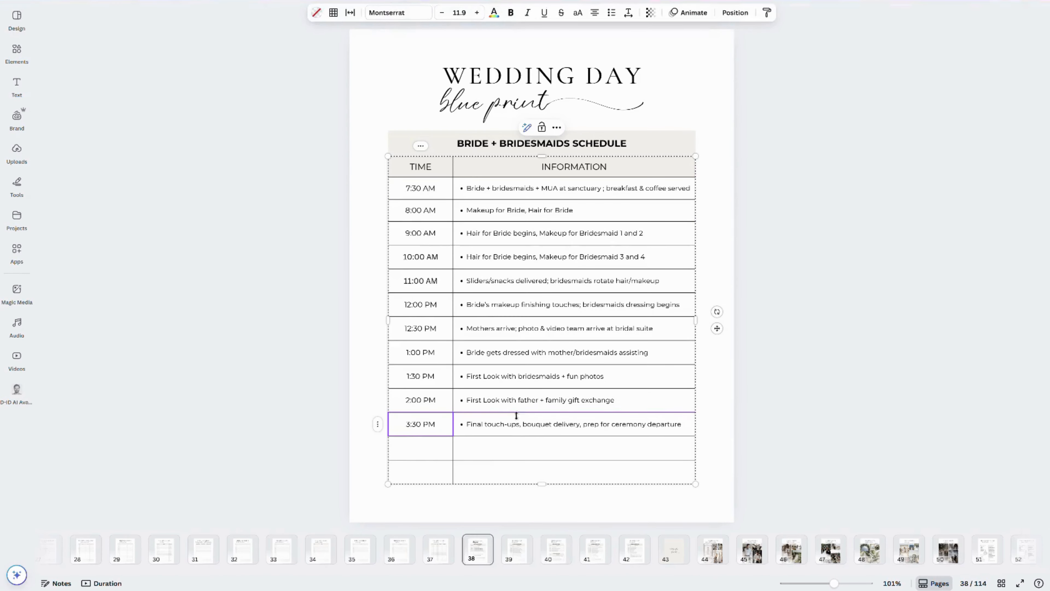
Clear the information and time cells of the schedule's final touch-ups row
{"action": "left_click", "coordinate": [503, 424]}
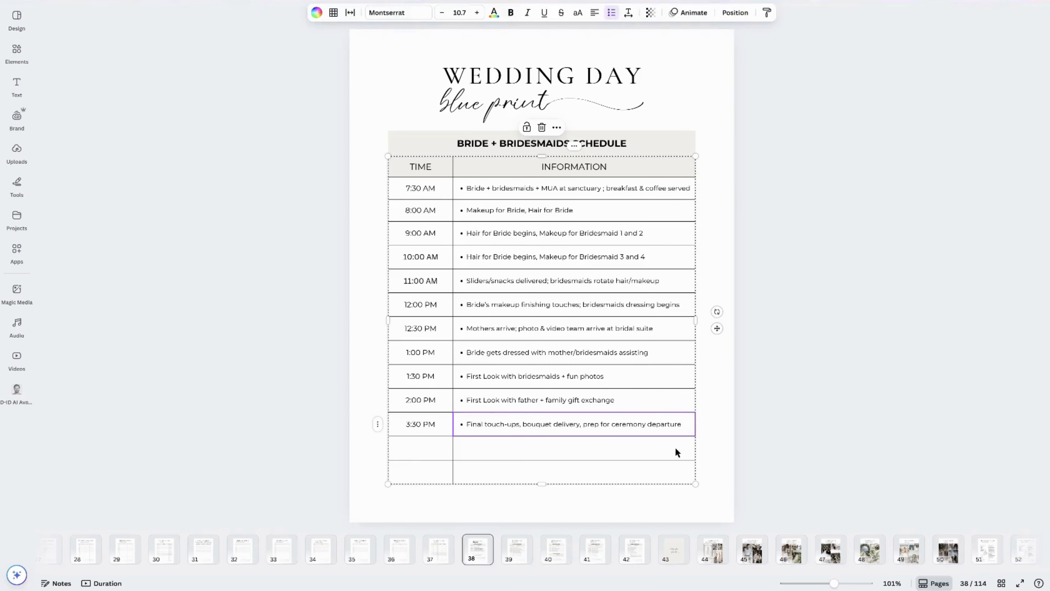
{"action": "key", "text": "Delete"}
{"action": "left_click", "coordinate": [427, 422]}
{"action": "key", "text": "Delete"}
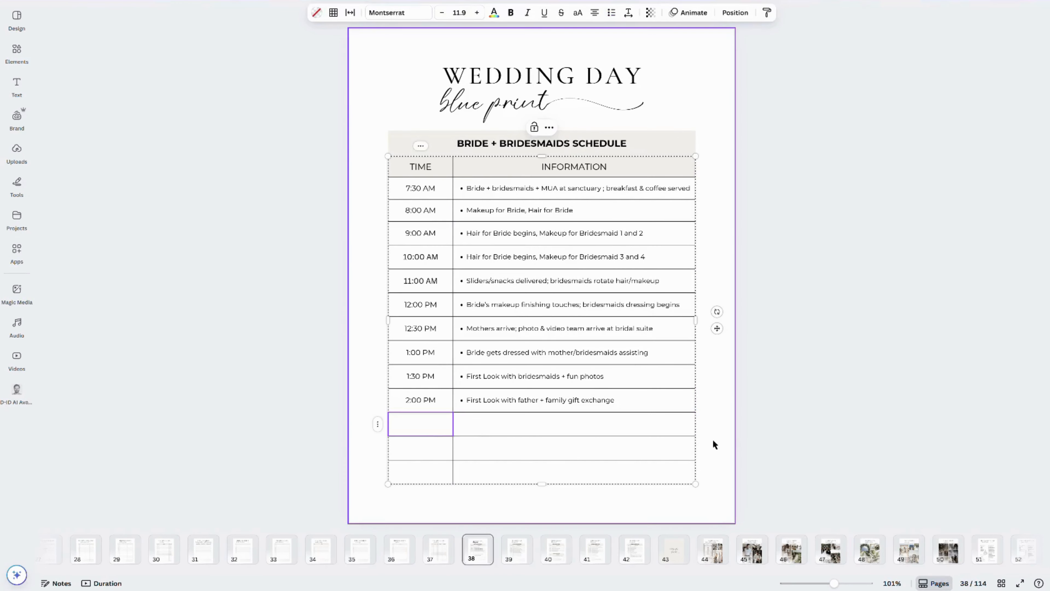
{"action": "left_click", "coordinate": [713, 441]}
Delete the last empty row of the schedule table and add a new empty row at its end
{"action": "left_click", "coordinate": [398, 472]}
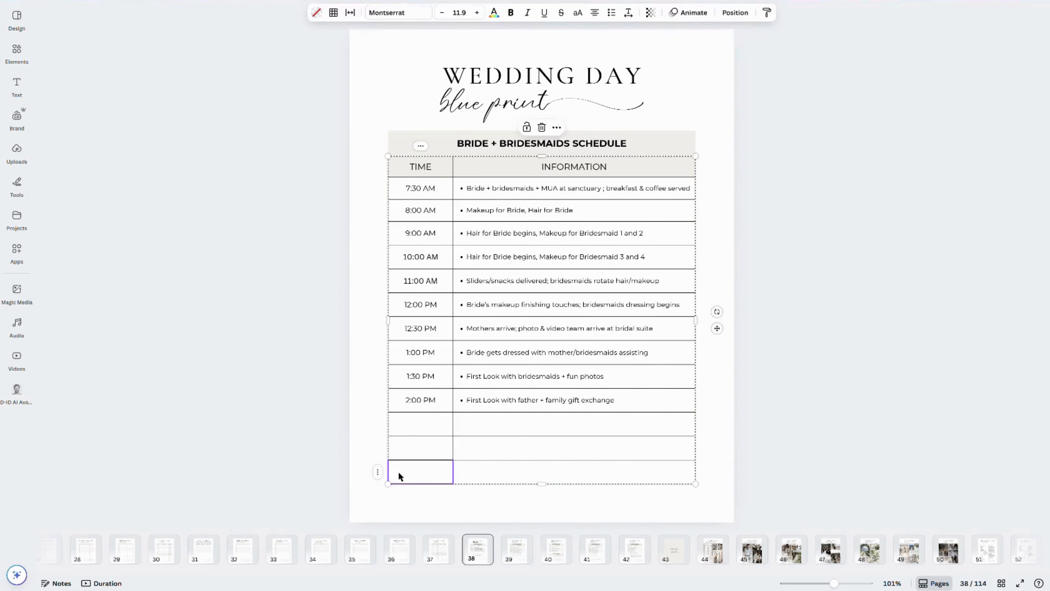
{"action": "right_click", "coordinate": [377, 472]}
{"action": "left_click", "coordinate": [418, 347]}
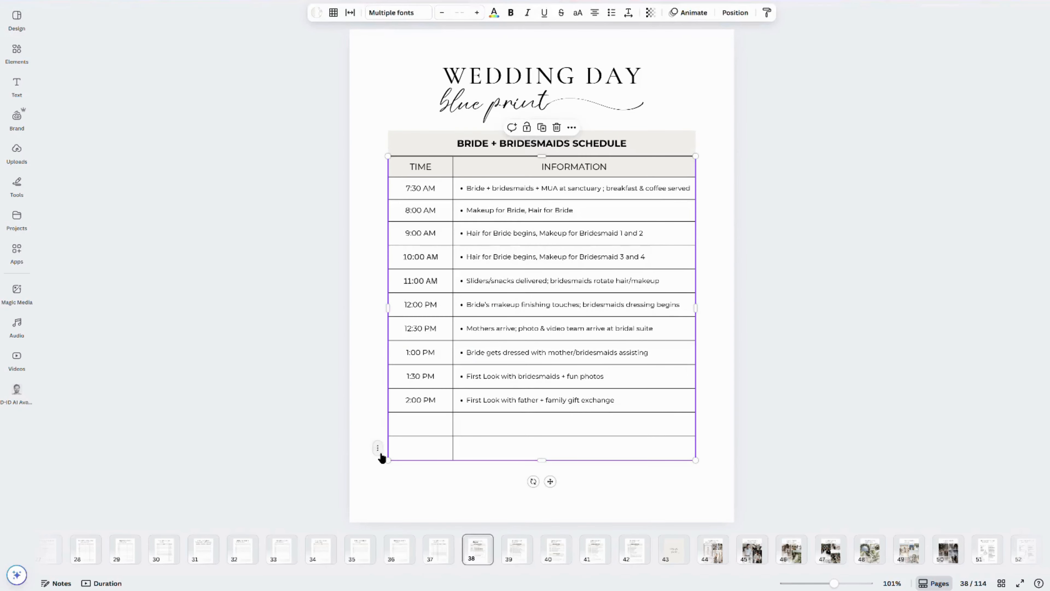
{"action": "right_click", "coordinate": [377, 448]}
{"action": "left_click", "coordinate": [414, 364]}
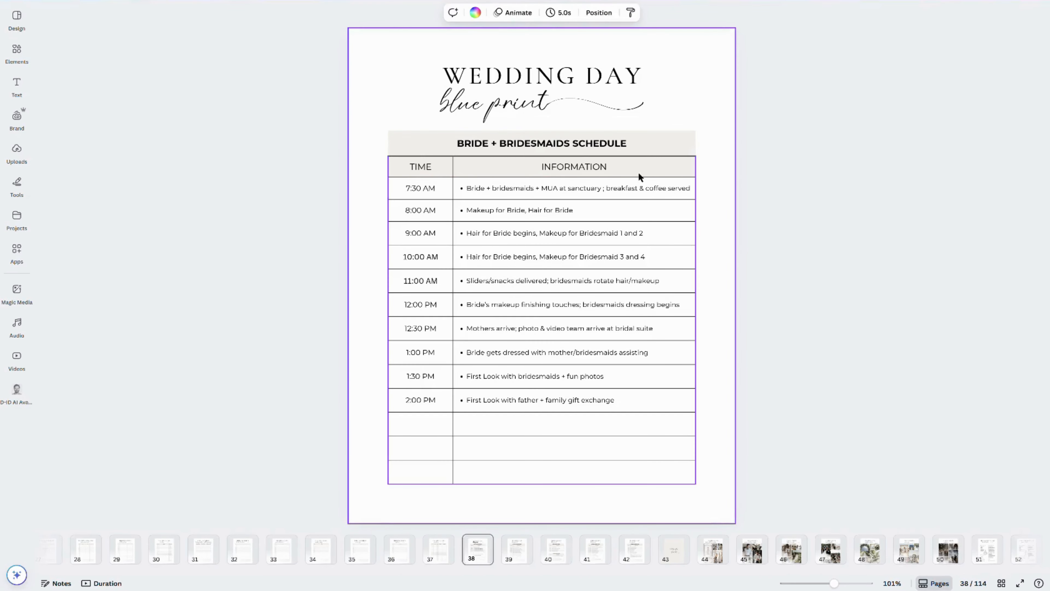
Delete the INFORMATION column from the schedule table and undo the deletion
{"action": "right_click", "coordinate": [575, 150]}
{"action": "left_click", "coordinate": [632, 254]}
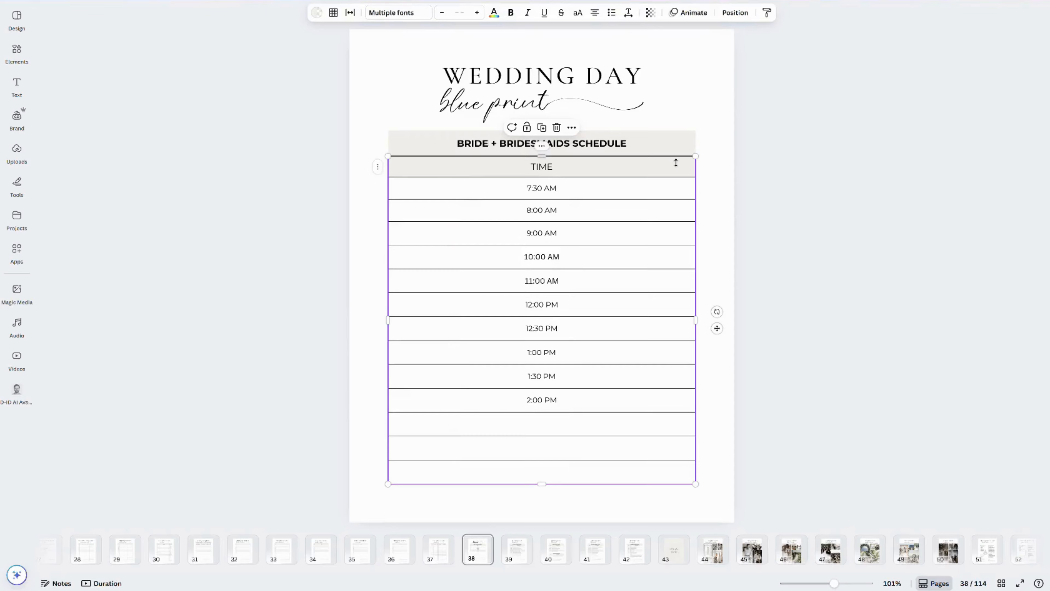
{"action": "left_click", "coordinate": [704, 161]}
{"action": "key", "text": "ctrl+z"}
Add an empty column after the INFORMATION column of the schedule table and undo the addition
{"action": "left_click", "coordinate": [626, 148]}
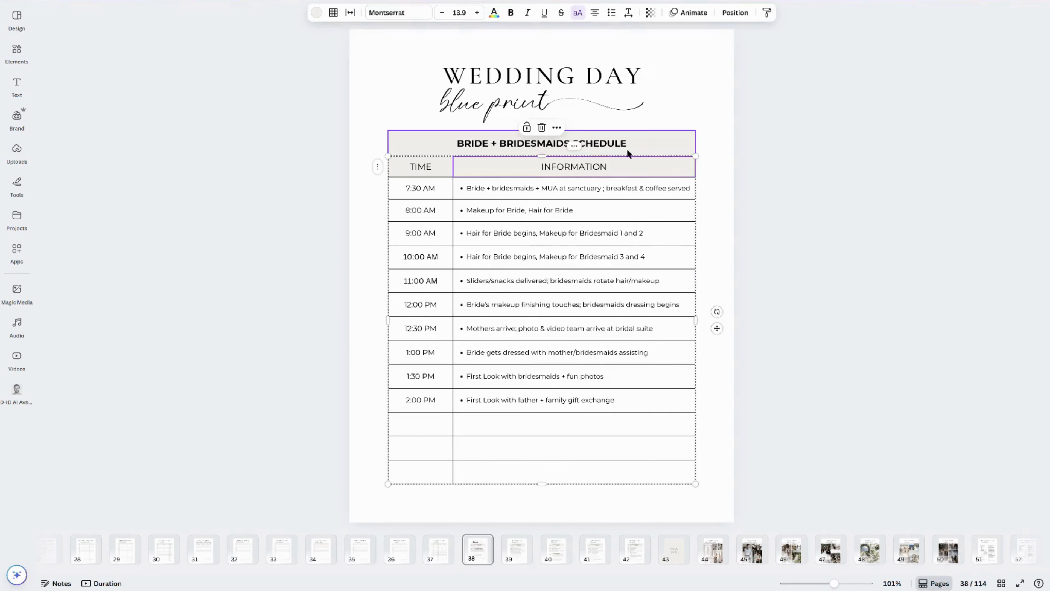
{"action": "right_click", "coordinate": [575, 150]}
{"action": "left_click", "coordinate": [637, 272]}
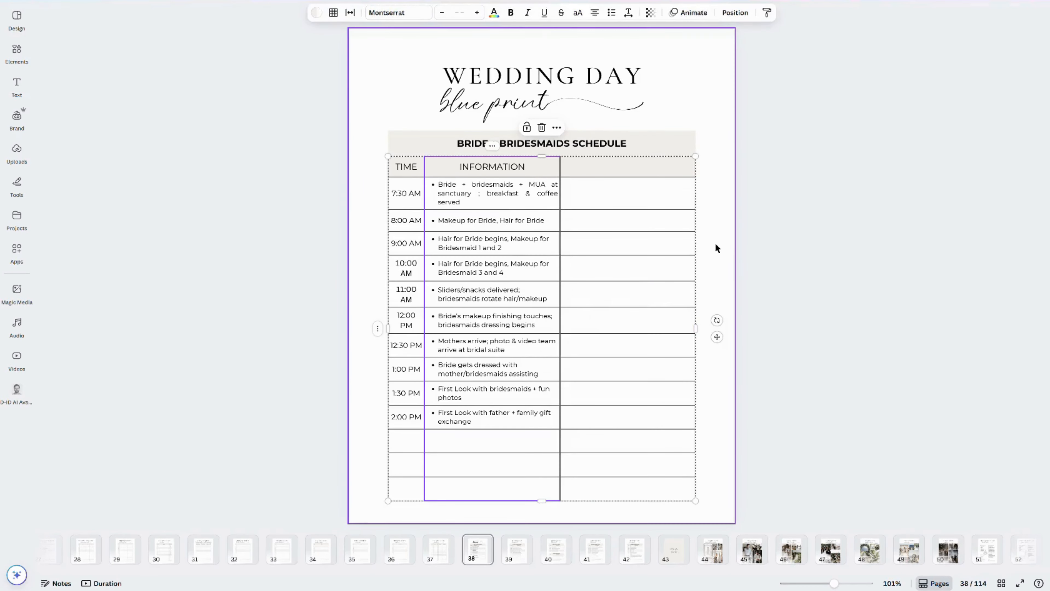
{"action": "key", "text": "ctrl+z"}
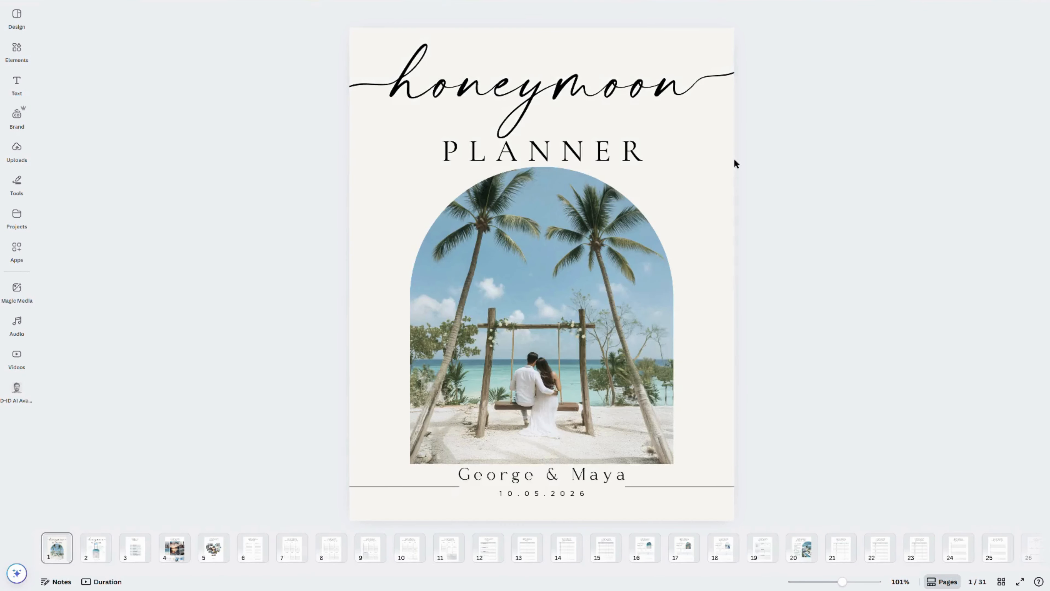
Fill the honeymoon cover's background with a blue sampled from the photo's sky and undo the change
{"action": "left_click", "coordinate": [478, 13]}
{"action": "left_click", "coordinate": [50, 84]}
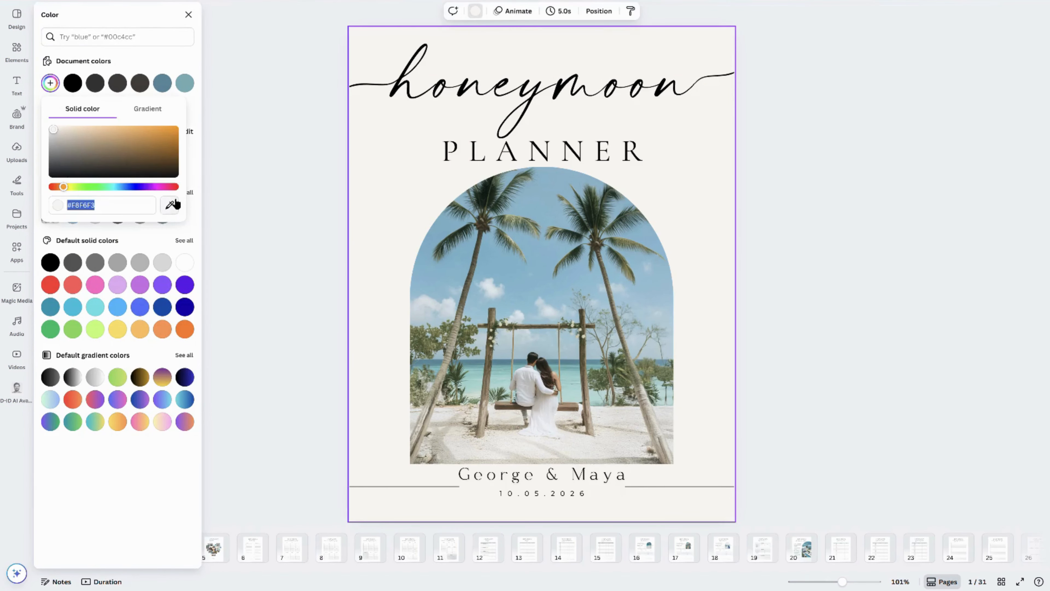
{"action": "left_click", "coordinate": [170, 205]}
{"action": "left_click", "coordinate": [549, 252]}
{"action": "left_click", "coordinate": [808, 233]}
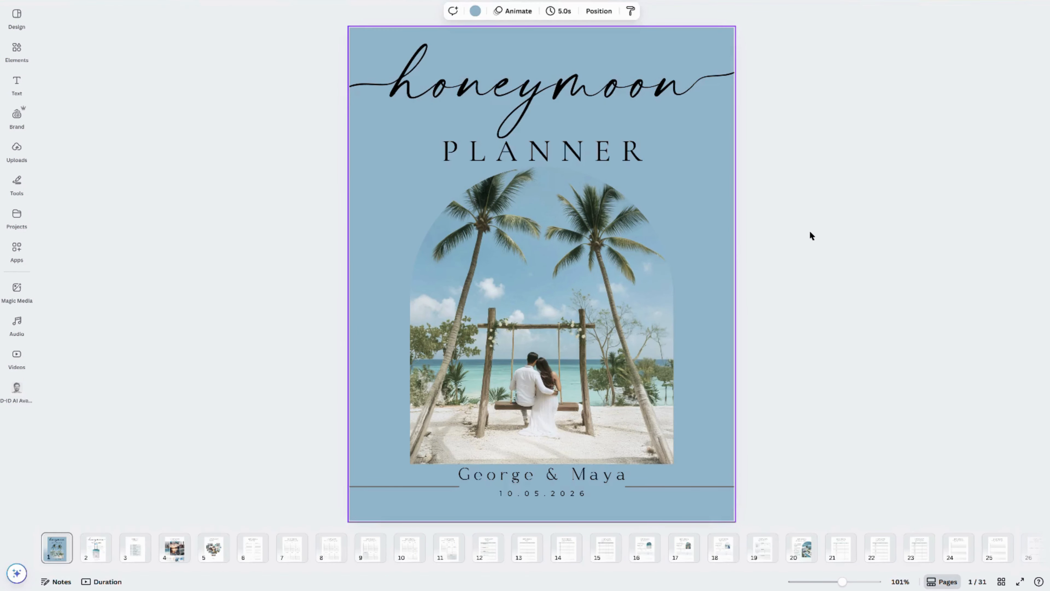
{"action": "key", "text": "ctrl+z"}
Apply the light green-to-blue gradient to the honeymoon cover's background and undo it
{"action": "left_click", "coordinate": [476, 11]}
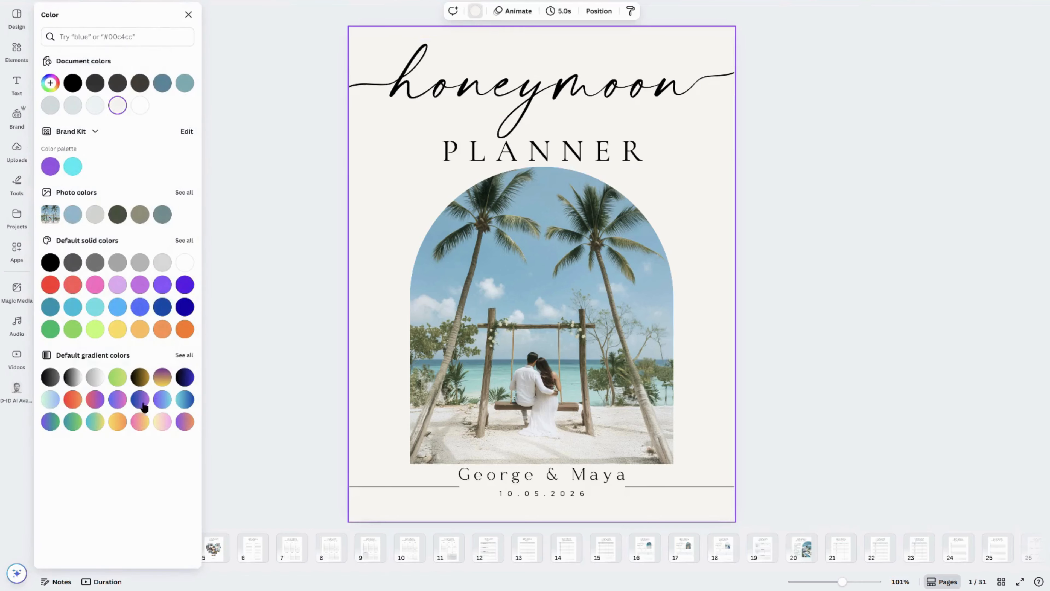
{"action": "left_click", "coordinate": [160, 400]}
{"action": "left_click", "coordinate": [50, 399]}
{"action": "left_click", "coordinate": [758, 189]}
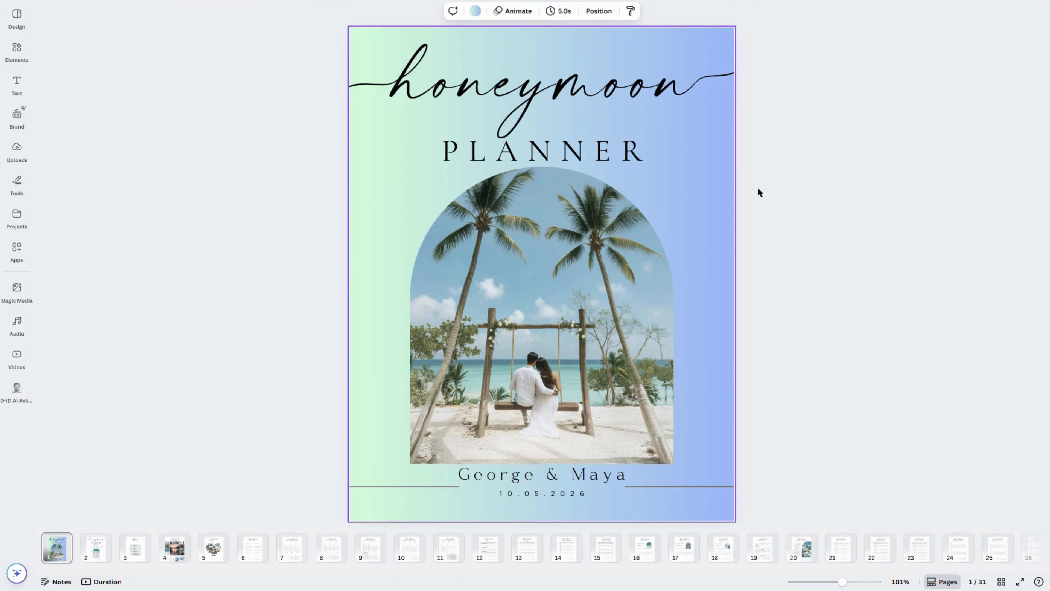
{"action": "key", "text": "ctrl+z"}
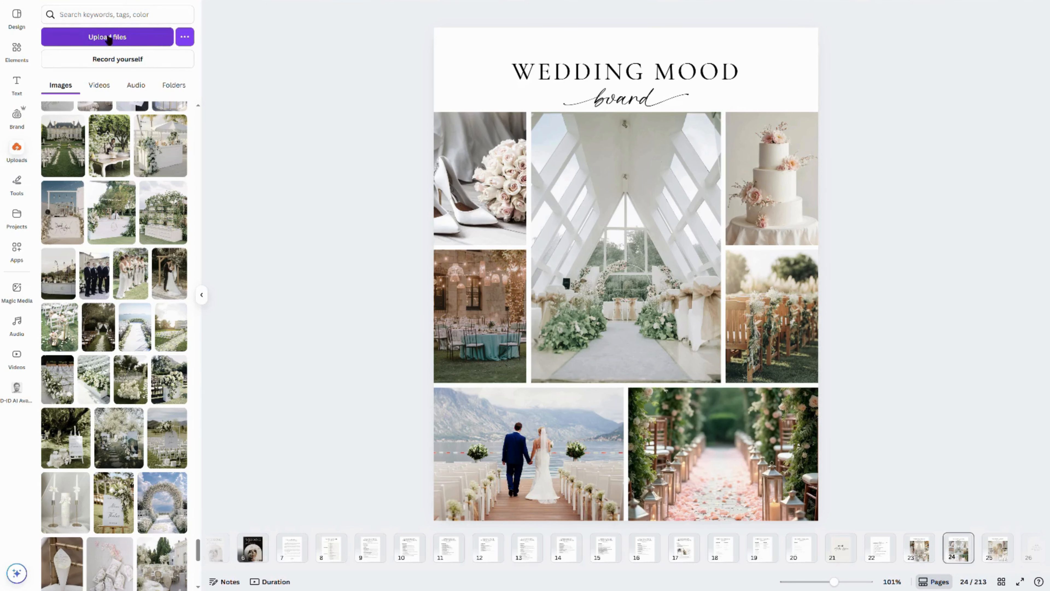
Replace the mood board's large centre photo, the round-table photo and the wooden-chairs photo with uploaded wedding images
{"action": "left_click_drag", "start_coordinate": [63, 145], "coordinate": [617, 242]}
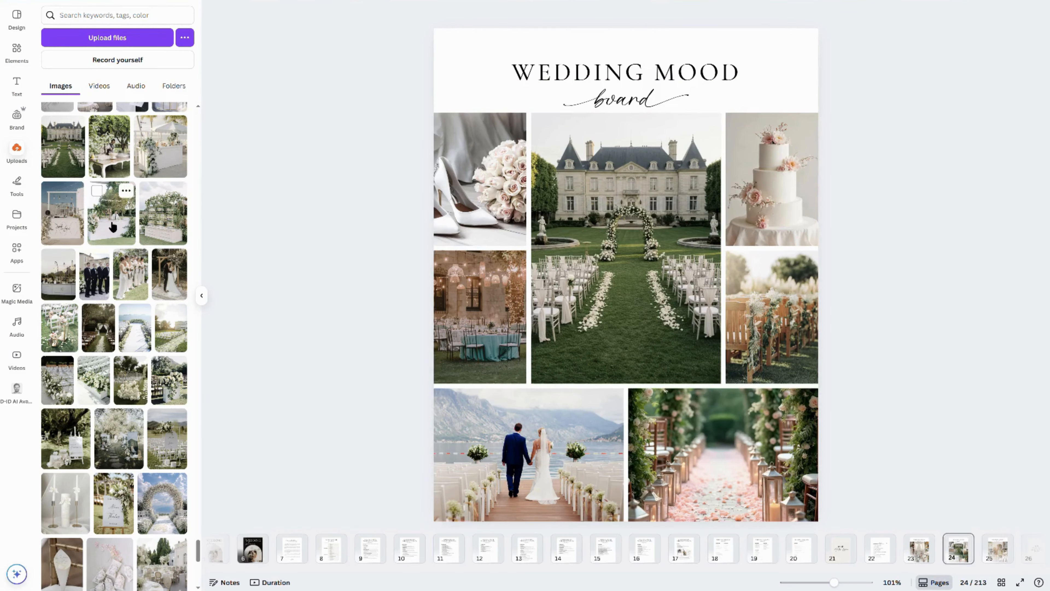
{"action": "left_click_drag", "start_coordinate": [165, 215], "coordinate": [495, 323]}
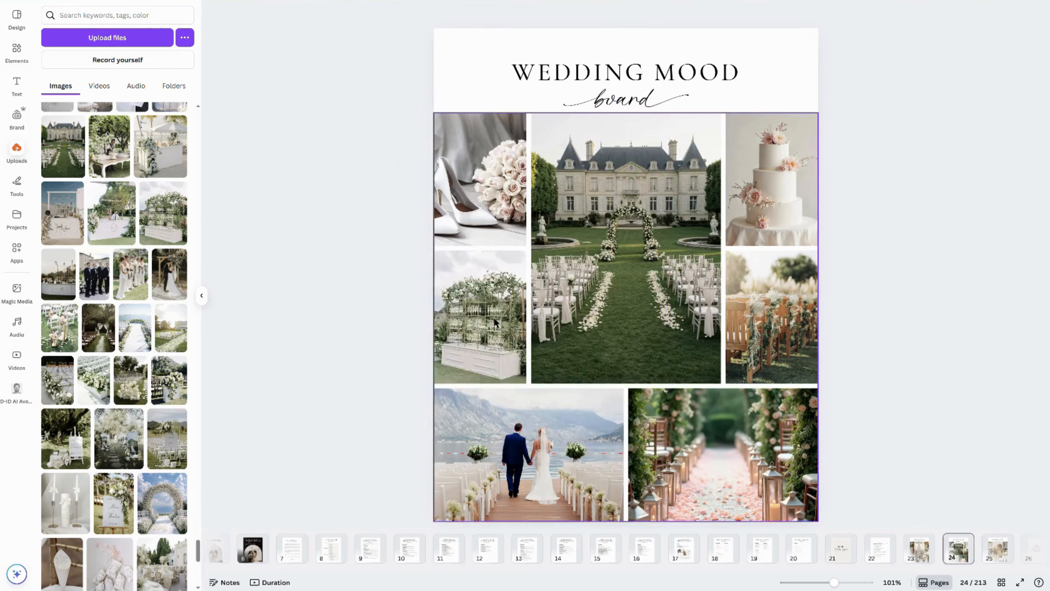
{"action": "left_click_drag", "start_coordinate": [80, 237], "coordinate": [788, 307]}
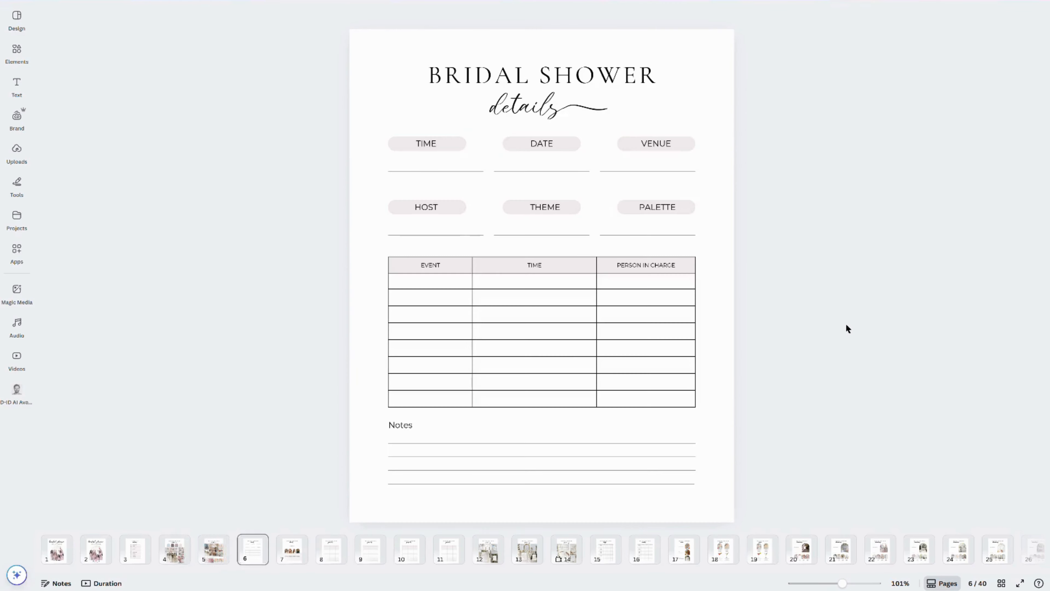
Duplicate the bridal shower guest list page (page 8)
{"action": "scroll", "coordinate": [846, 323], "scroll_direction": "down", "scroll_amount": 2}
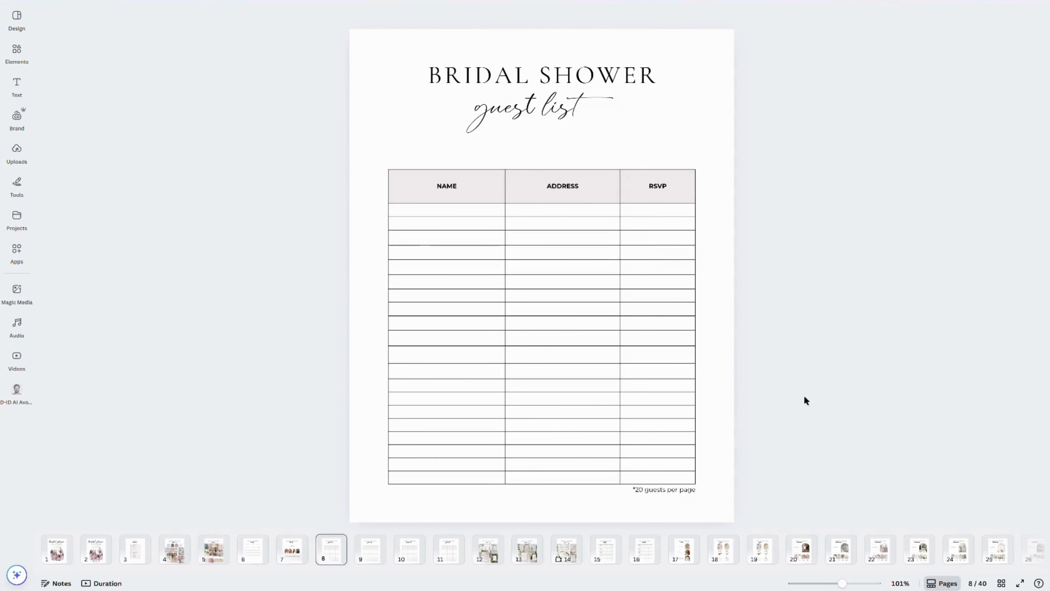
{"action": "left_click", "coordinate": [709, 507]}
{"action": "left_click", "coordinate": [334, 542]}
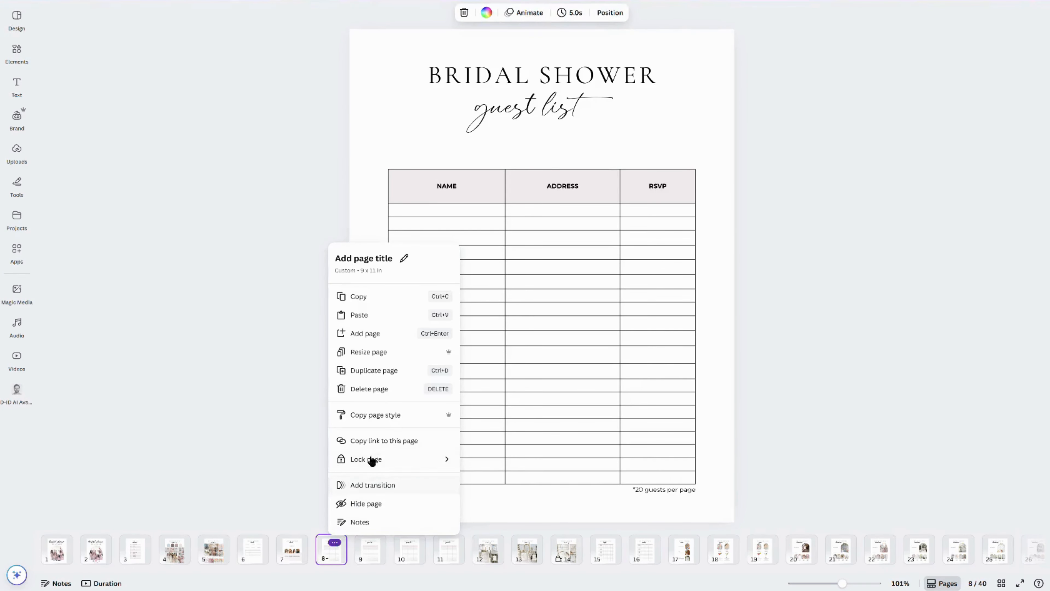
{"action": "left_click", "coordinate": [391, 370]}
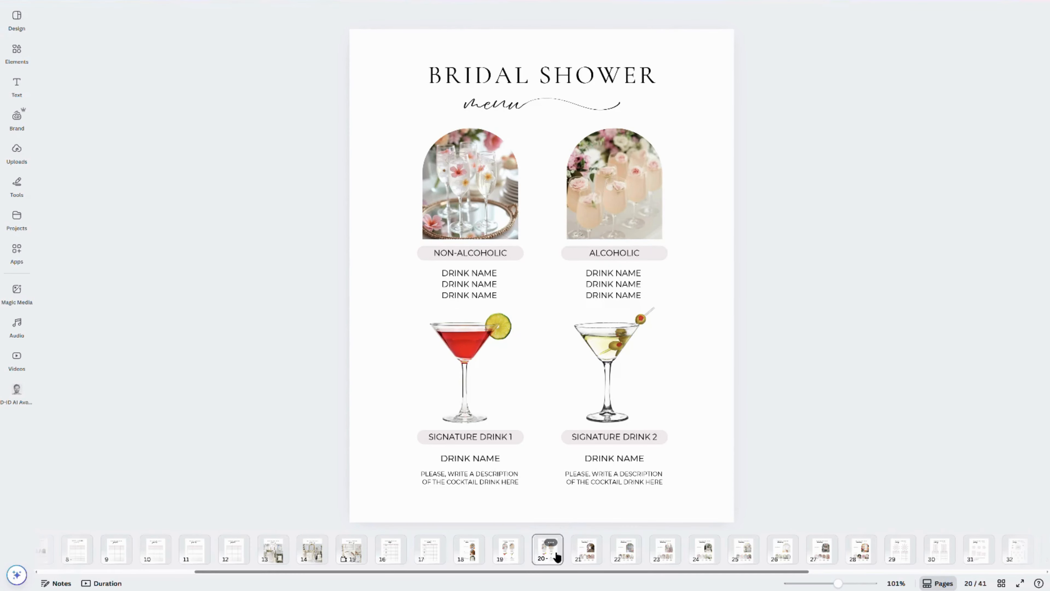
Delete the bridal shower drinks menu page (page 20)
{"action": "left_click", "coordinate": [552, 551]}
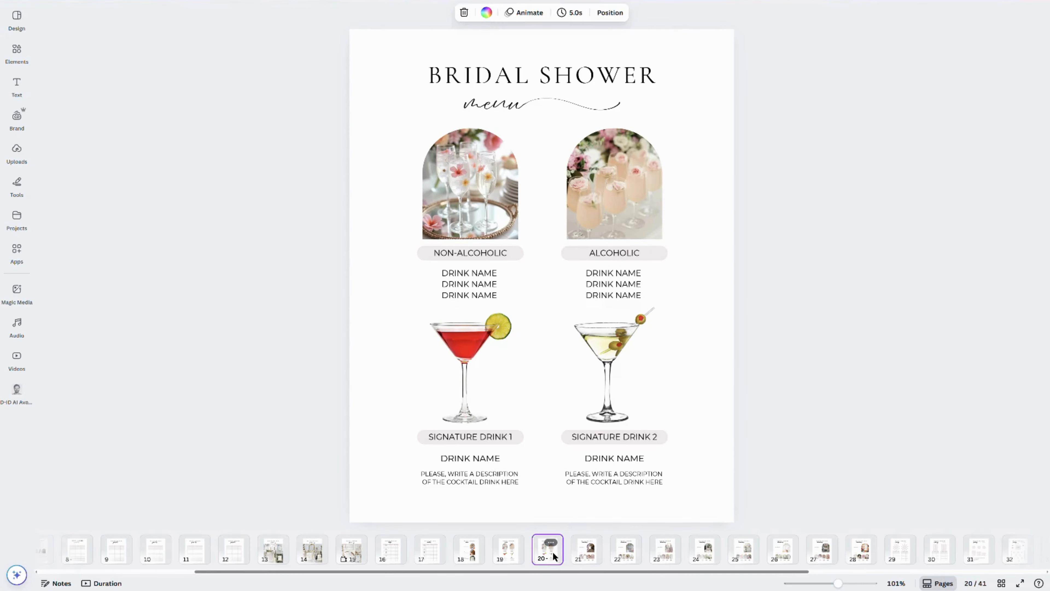
{"action": "left_click", "coordinate": [551, 542]}
{"action": "left_click", "coordinate": [609, 408]}
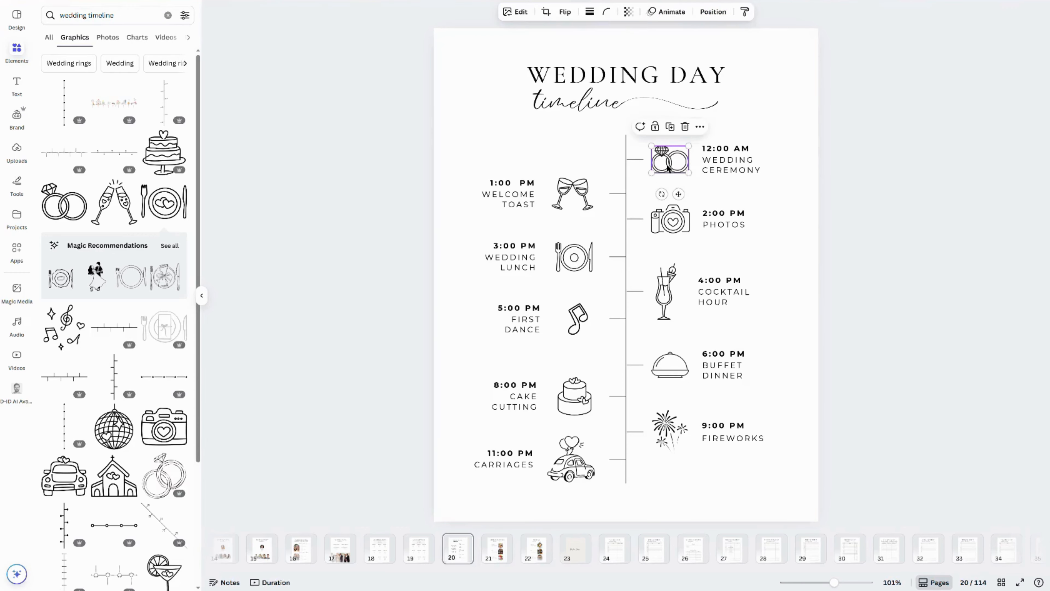
Tilt the wedding rings icon and replace the Buffet Dinner and Carriages icons with the heart plate and front-view car graphics
{"action": "left_click_drag", "start_coordinate": [689, 173], "coordinate": [665, 194]}
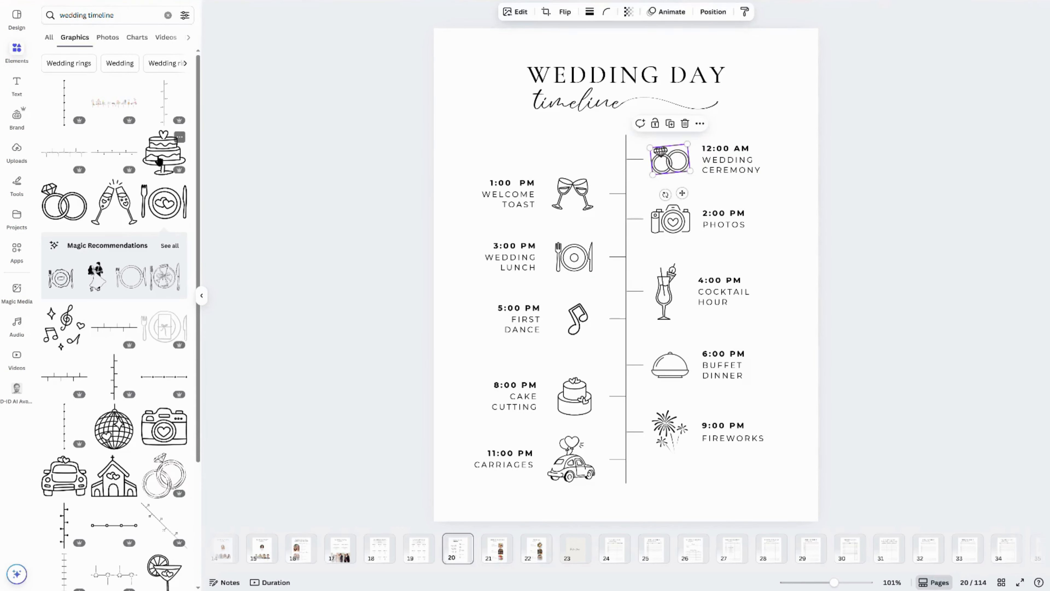
{"action": "left_click_drag", "start_coordinate": [168, 214], "coordinate": [689, 359]}
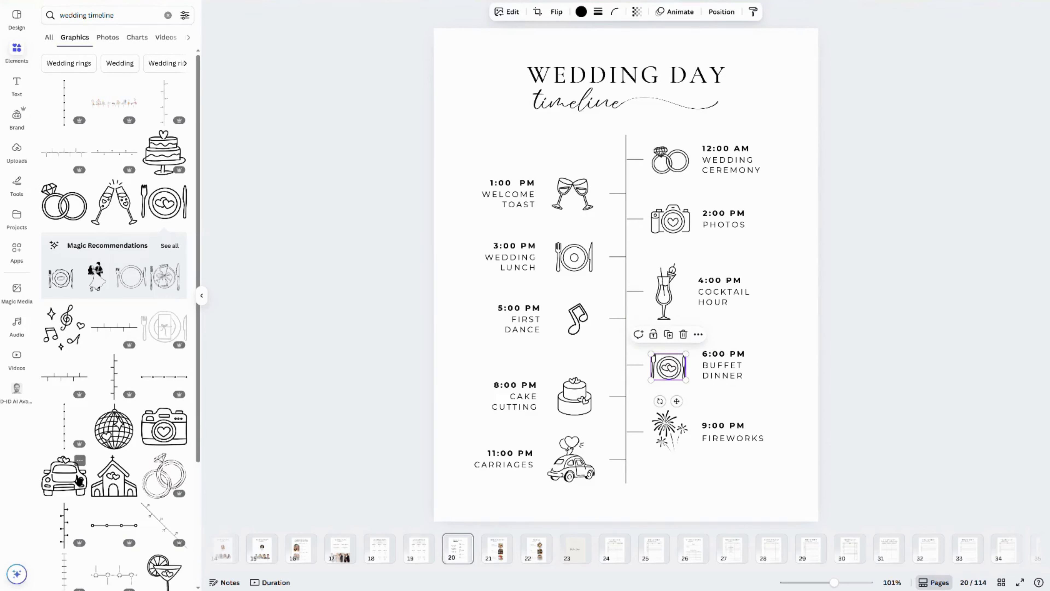
{"action": "left_click_drag", "start_coordinate": [80, 480], "coordinate": [571, 451]}
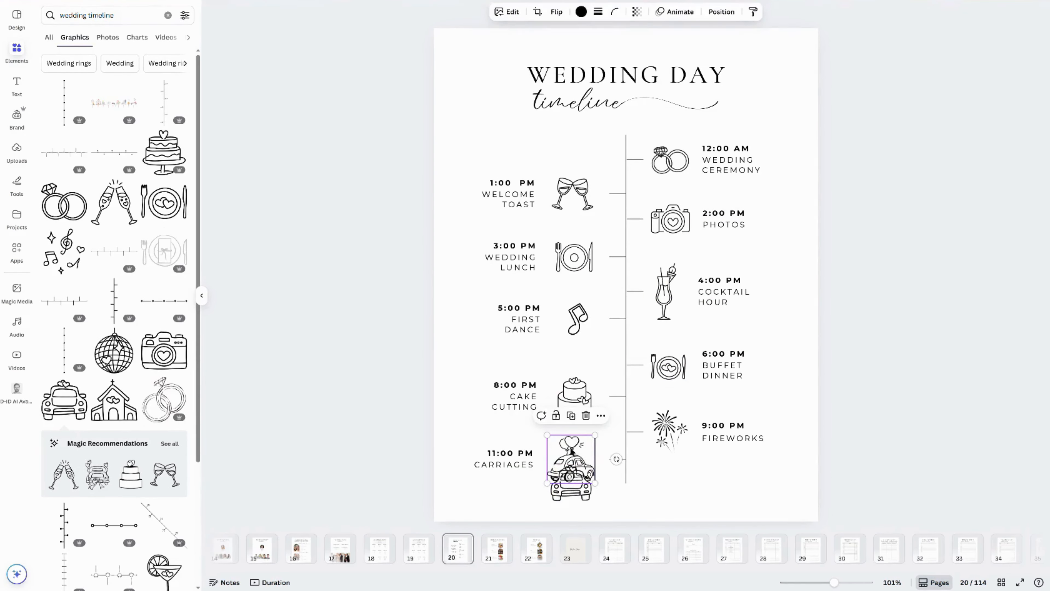
Select the five icons beside the right-hand timeline entries and align them with each other
{"action": "left_click_drag", "start_coordinate": [689, 491], "coordinate": [651, 143]}
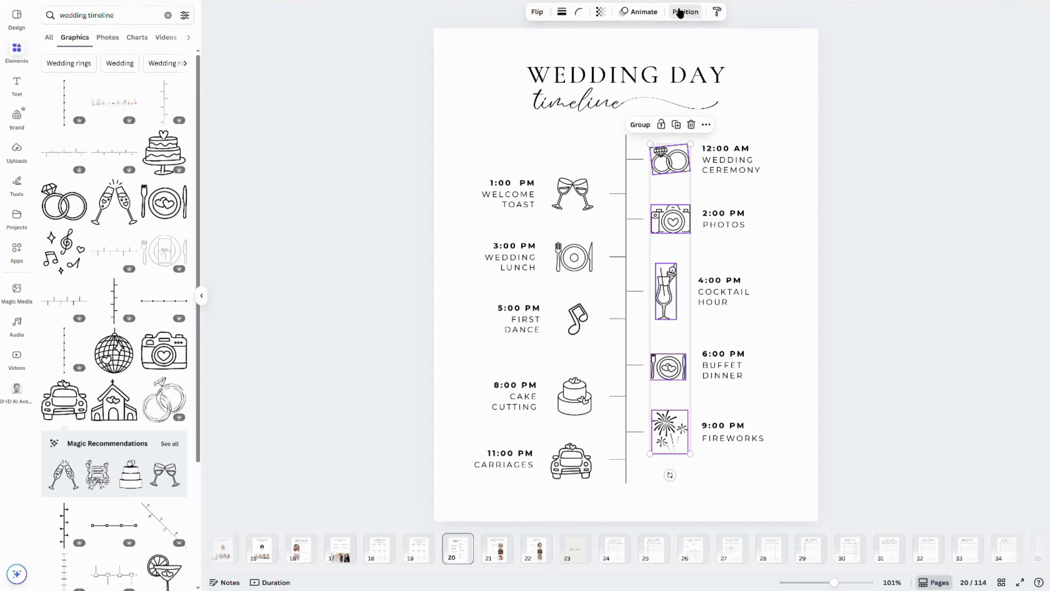
{"action": "left_click", "coordinate": [680, 12]}
{"action": "left_click", "coordinate": [93, 239]}
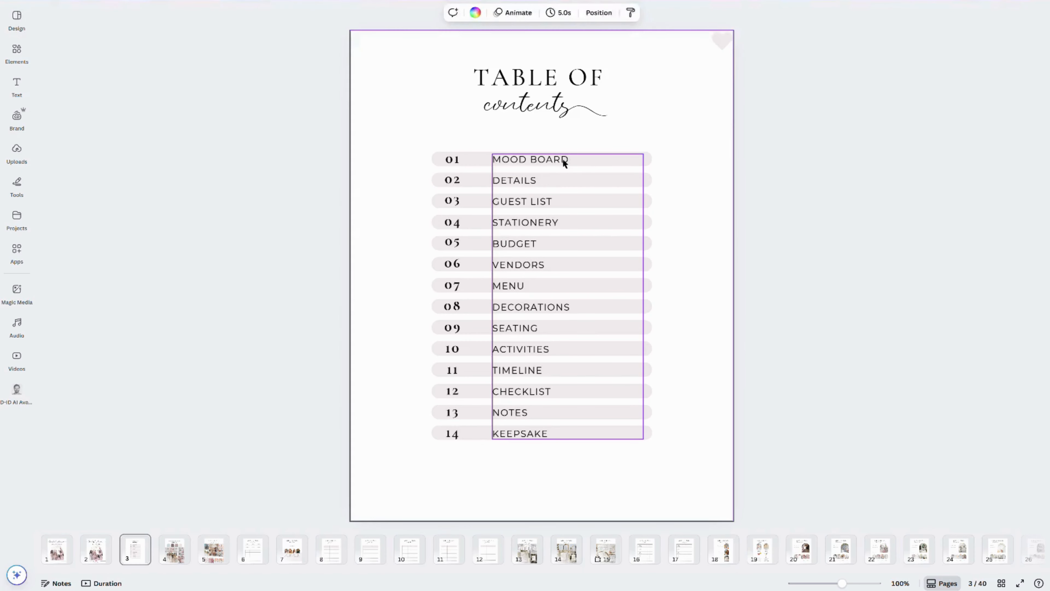
Link the MOOD BOARD entry in the table of contents to page 4 of the document
{"action": "left_click", "coordinate": [562, 158]}
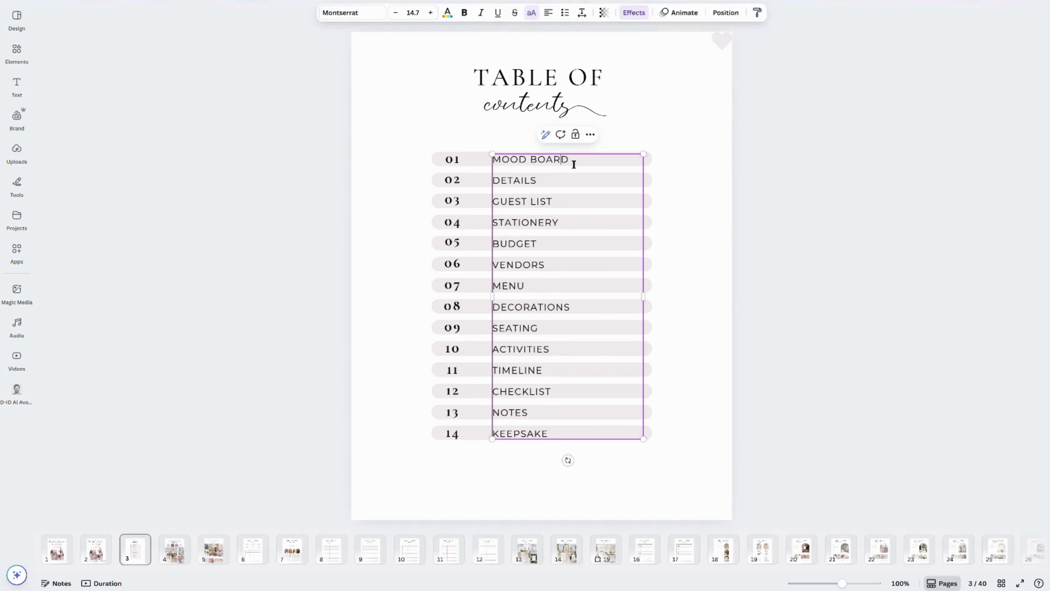
{"action": "left_click_drag", "start_coordinate": [573, 164], "coordinate": [493, 161]}
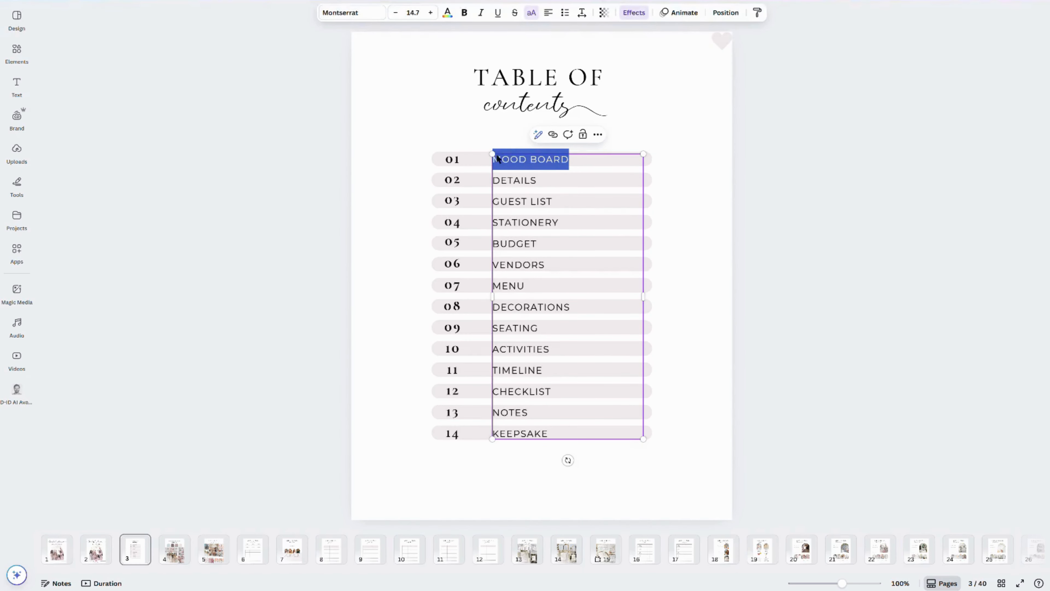
{"action": "left_click", "coordinate": [554, 136]}
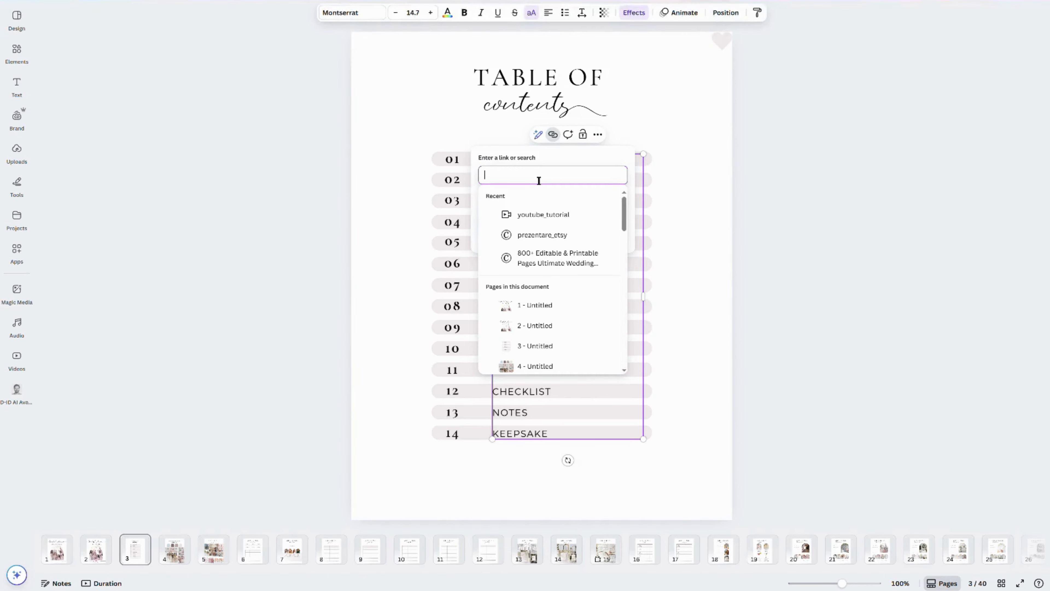
{"action": "type", "text": "4"}
{"action": "left_click", "coordinate": [542, 327]}
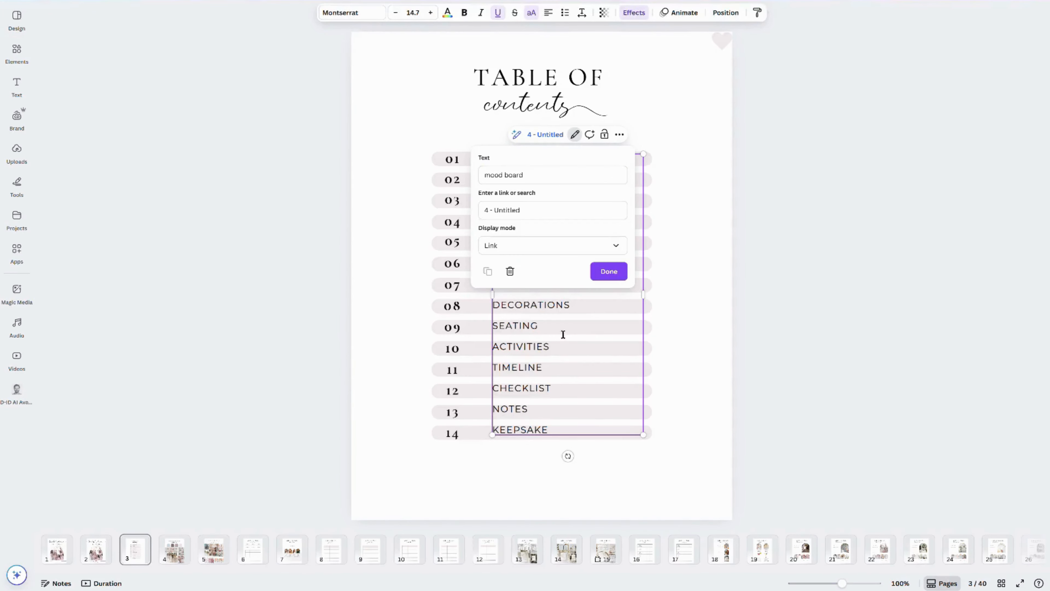
{"action": "left_click", "coordinate": [613, 276]}
{"action": "left_click", "coordinate": [813, 280]}
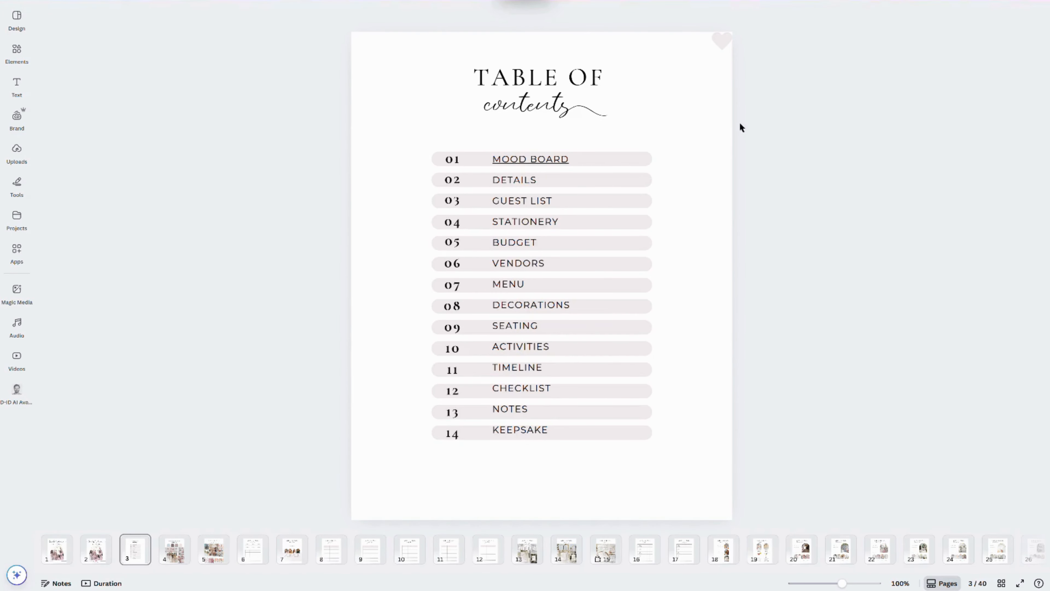
Link the heart graphic in the table of contents page's corner to page 1 of the document
{"action": "left_click", "coordinate": [723, 43]}
{"action": "right_click", "coordinate": [723, 43]}
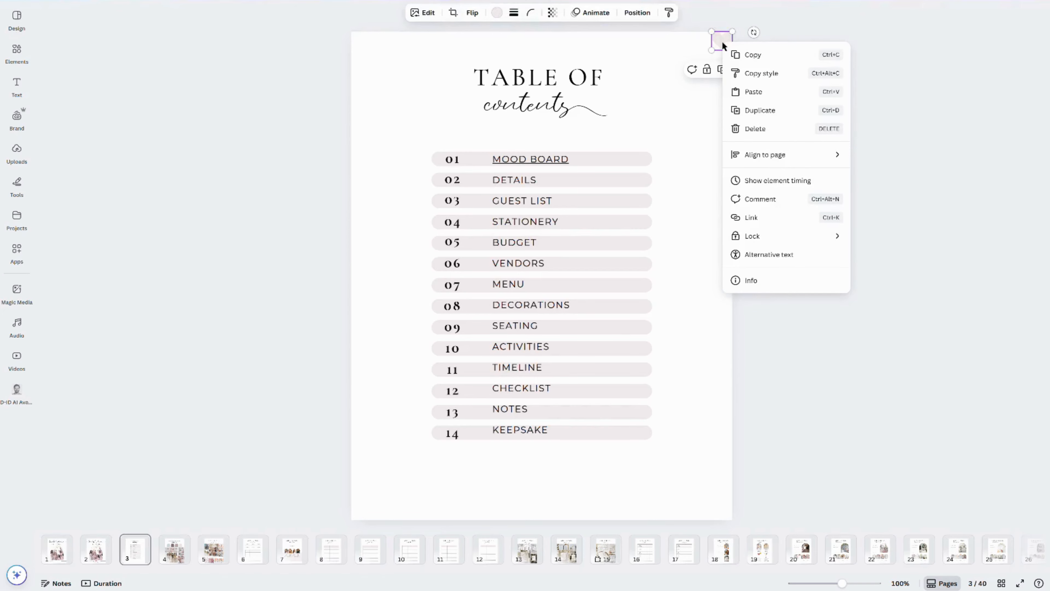
{"action": "left_click", "coordinate": [759, 224]}
{"action": "type", "text": "1"}
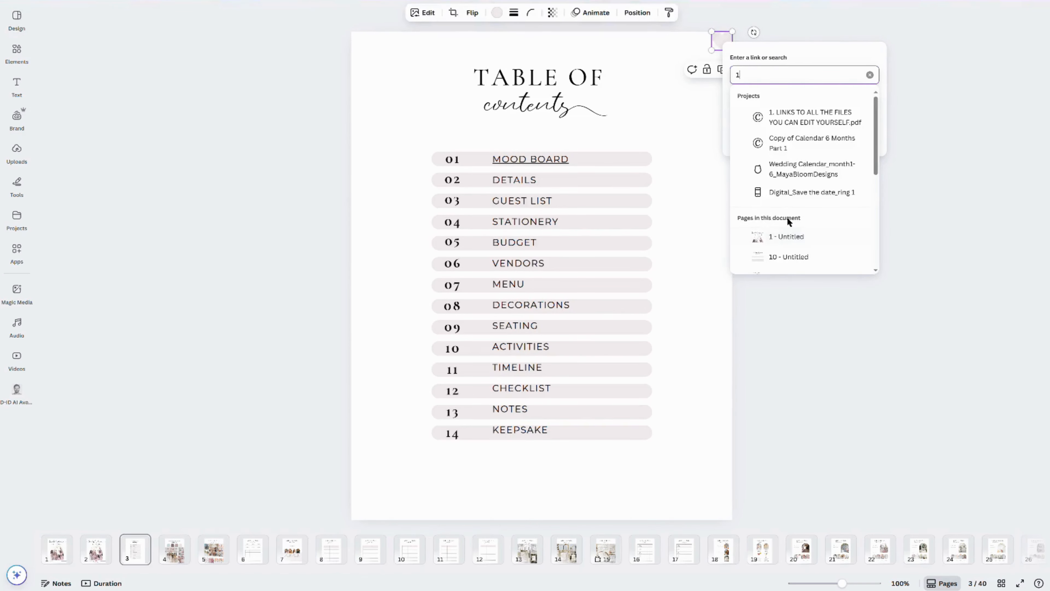
{"action": "left_click", "coordinate": [785, 236]}
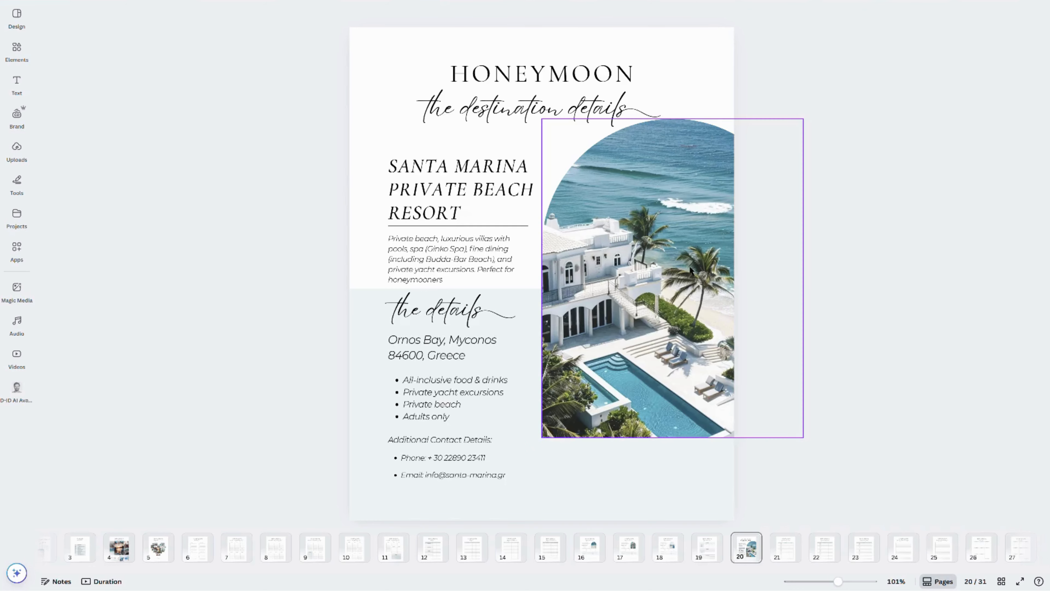
Link the resort photo on the honeymoon destination details page to the copied web address and test the link
{"action": "right_click", "coordinate": [691, 269]}
{"action": "left_click", "coordinate": [721, 459]}
{"action": "key", "text": "ctrl+v"}
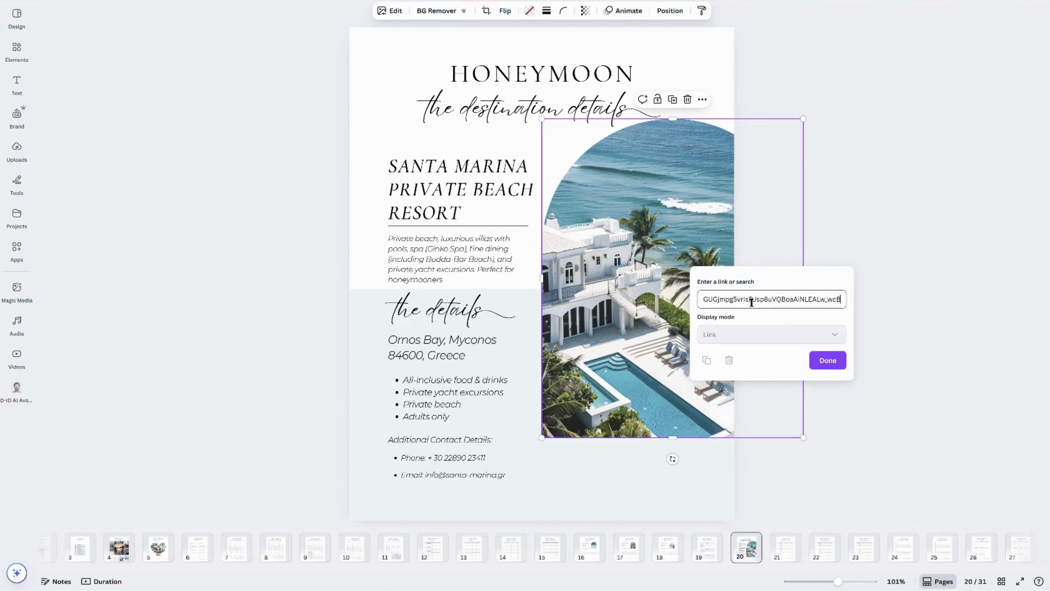
{"action": "key", "text": "Return"}
{"action": "left_click", "coordinate": [788, 201]}
{"action": "left_click", "coordinate": [855, 212]}
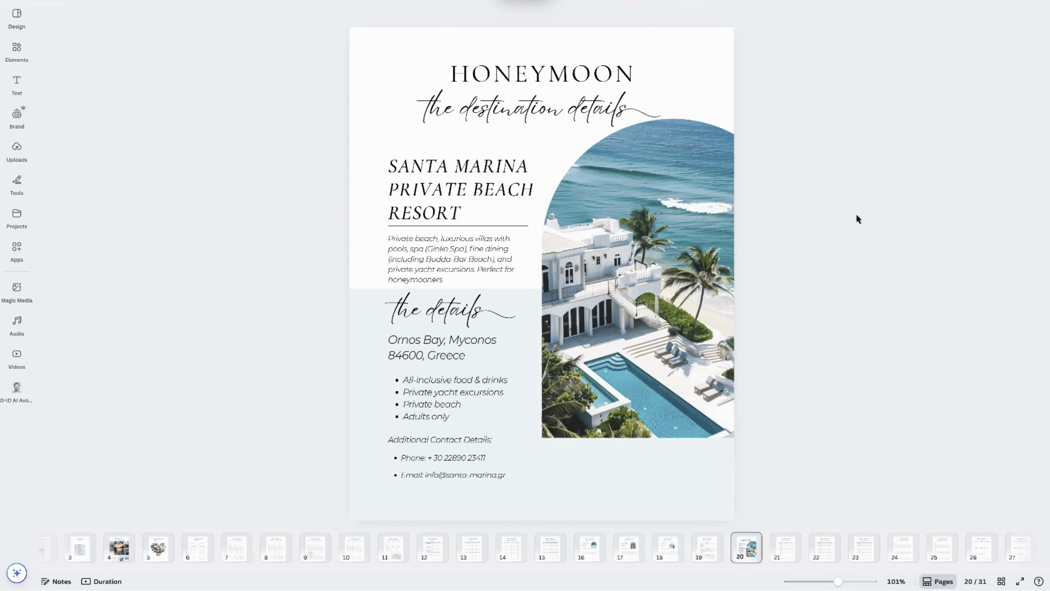
{"action": "left_click", "coordinate": [657, 204]}
{"action": "left_click", "coordinate": [639, 104]}
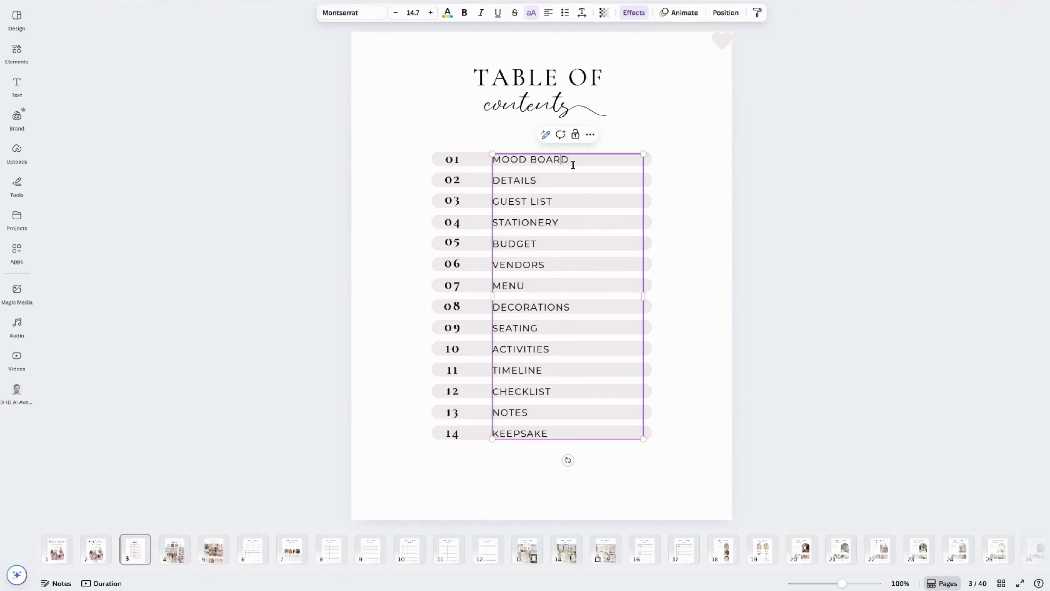
Turn the MOOD BOARD text of the table of contents into a link to page 4
{"action": "left_click_drag", "start_coordinate": [572, 165], "coordinate": [492, 162]}
{"action": "left_click", "coordinate": [554, 136]}
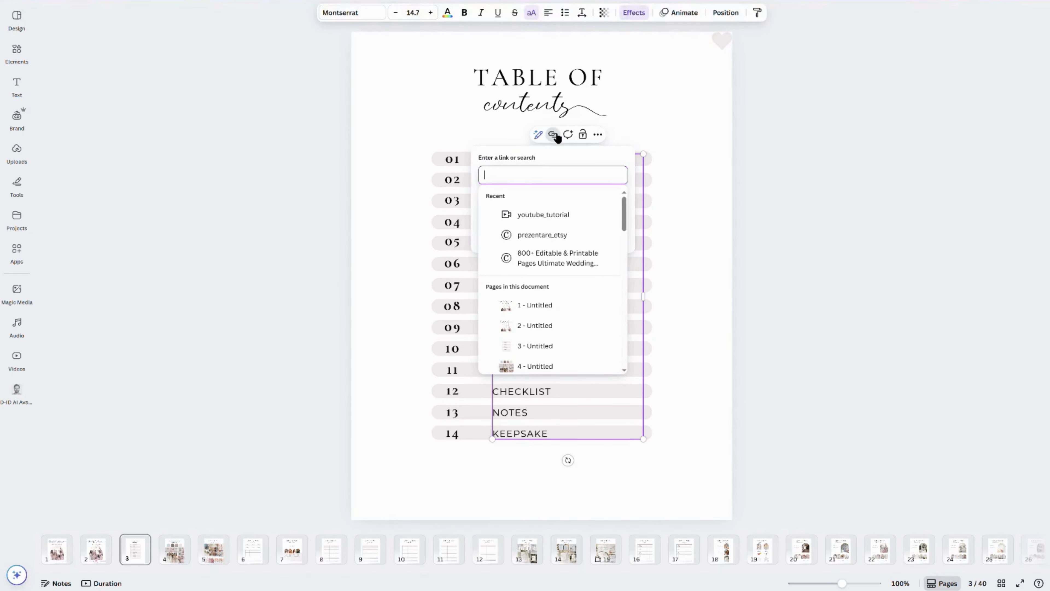
{"action": "type", "text": "4"}
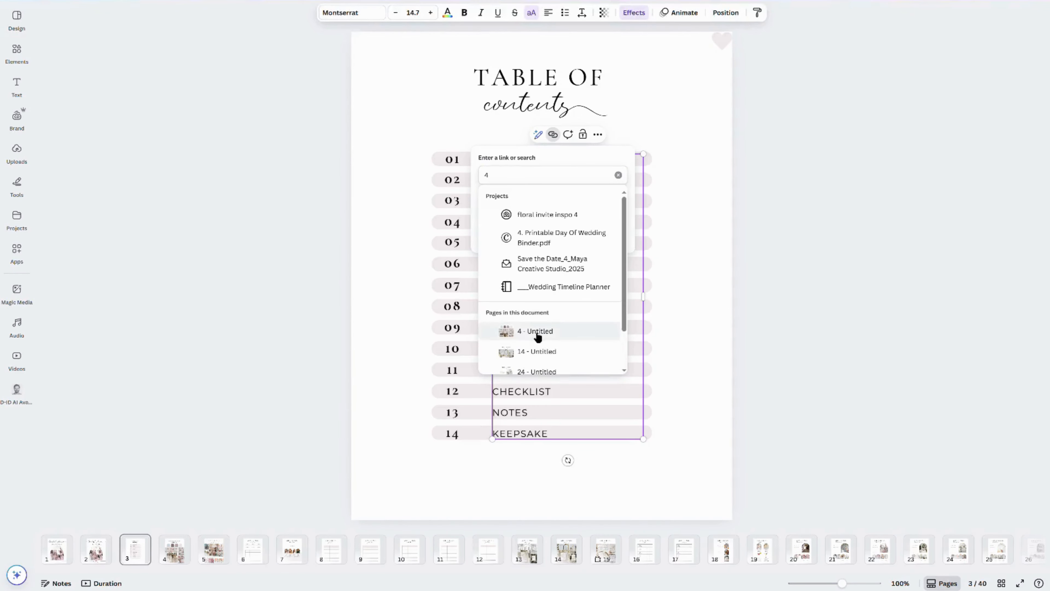
{"action": "left_click", "coordinate": [536, 334]}
{"action": "left_click", "coordinate": [607, 271]}
{"action": "left_click", "coordinate": [814, 279]}
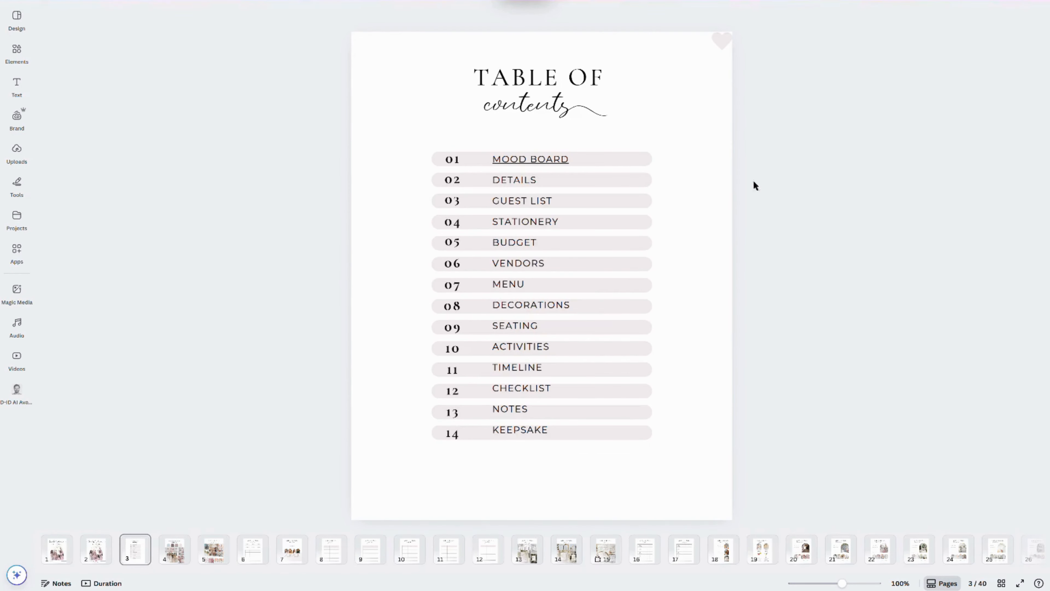
Open the link settings of the heart graphic in the table of contents page's corner
{"action": "left_click", "coordinate": [723, 41]}
{"action": "right_click", "coordinate": [723, 41]}
{"action": "left_click", "coordinate": [749, 217]}
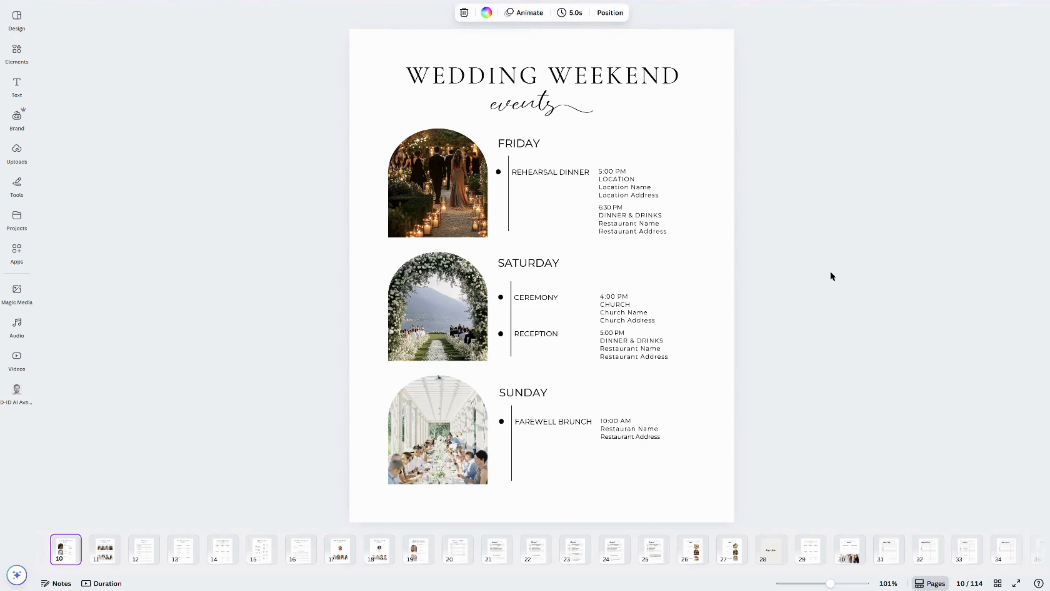
Browse the wedding planner pages from the weekend events page to the accommodations page
{"action": "key", "text": "Down"}
{"action": "key", "text": "Down"}
{"action": "key", "text": "Down"}
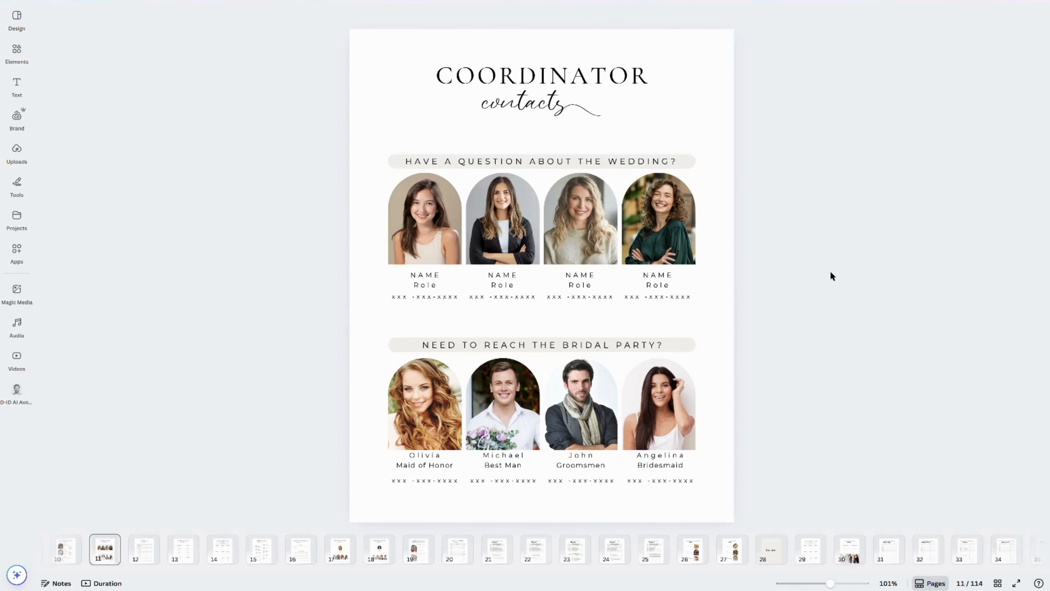
{"action": "key", "text": "Down"}
{"action": "key", "text": "Down"}
{"action": "key", "text": "Down"}
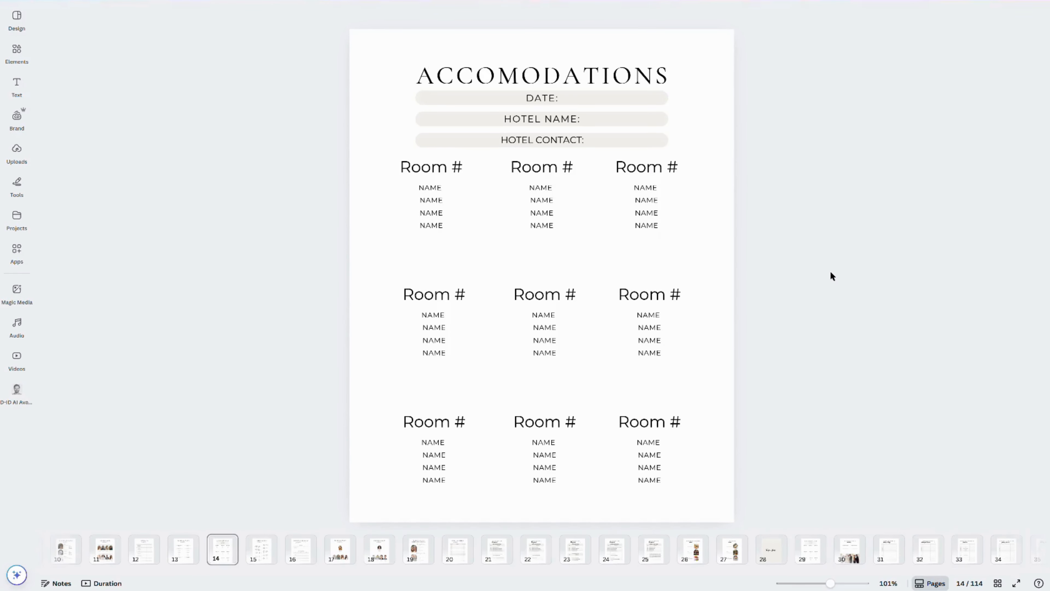
Browse the planner pages from the accommodations page to the wedding menu page, checking the contacts and schedule layouts
{"action": "key", "text": "Down"}
{"action": "key", "text": "Down"}
{"action": "key", "text": "Down"}
{"action": "key", "text": "Down"}
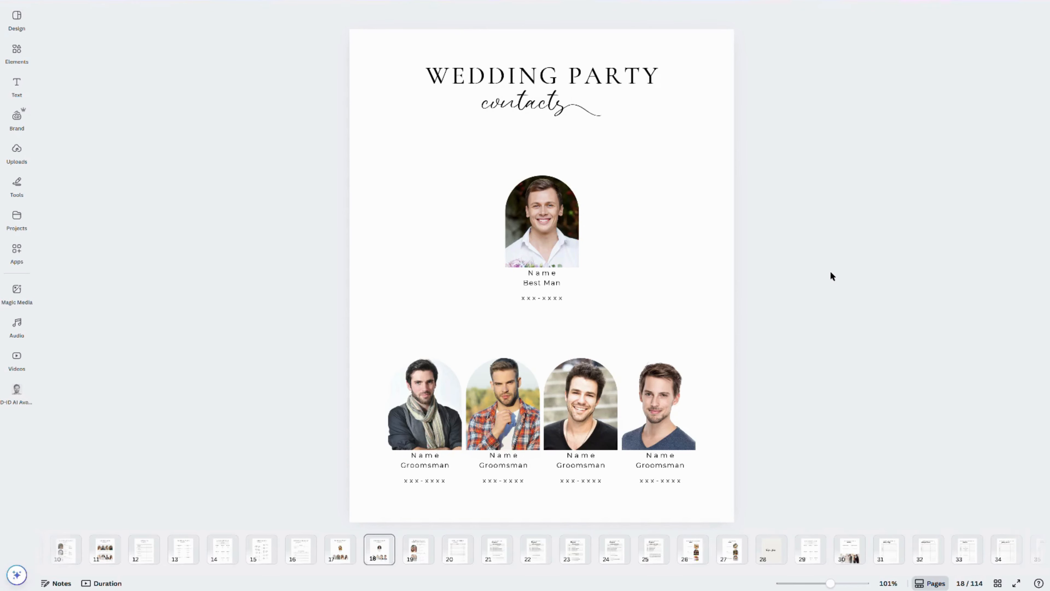
{"action": "key", "text": "Down"}
{"action": "key", "text": "Down"}
{"action": "key", "text": "Down"}
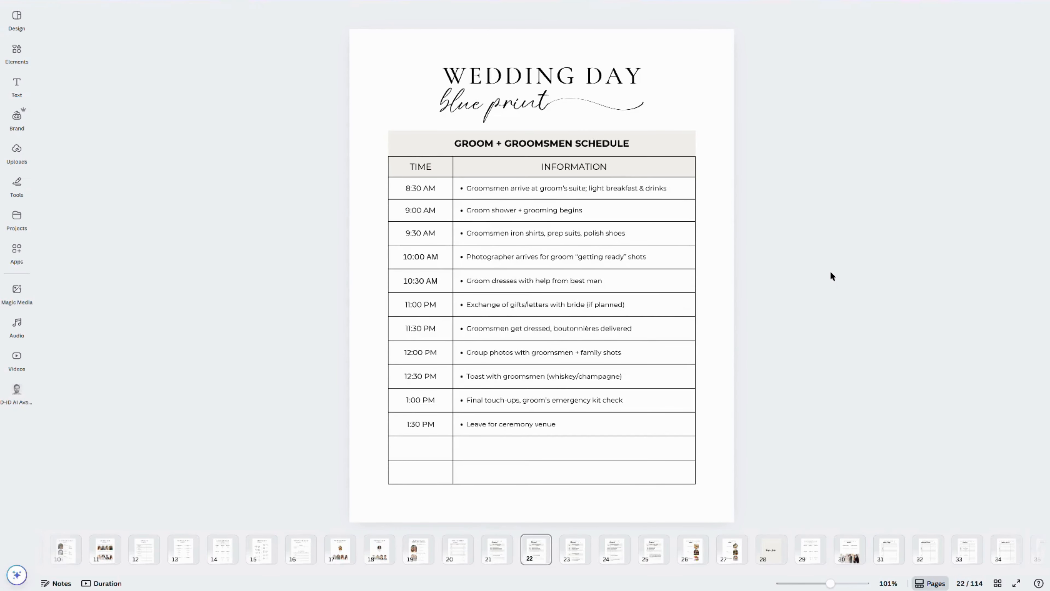
{"action": "key", "text": "Down"}
{"action": "key", "text": "Down"}
{"action": "key", "text": "Down"}
{"action": "key", "text": "Down"}
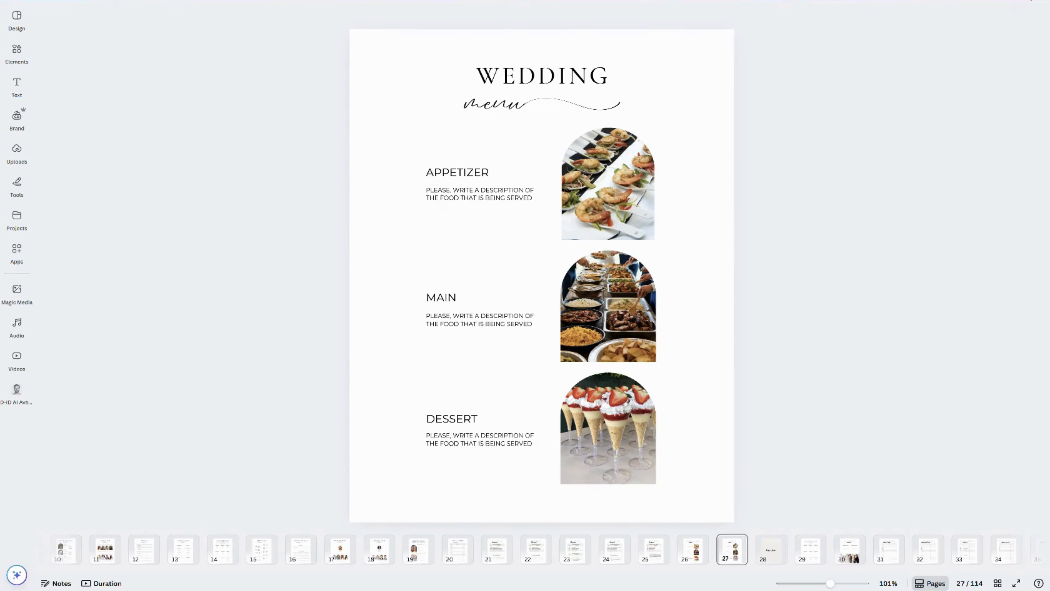
Download pages 1-114 of the planner as PDF Standard and reopen the file type choices for another download
{"action": "left_click", "coordinate": [1028, 3]}
{"action": "left_click", "coordinate": [879, 179]}
{"action": "left_click", "coordinate": [919, 52]}
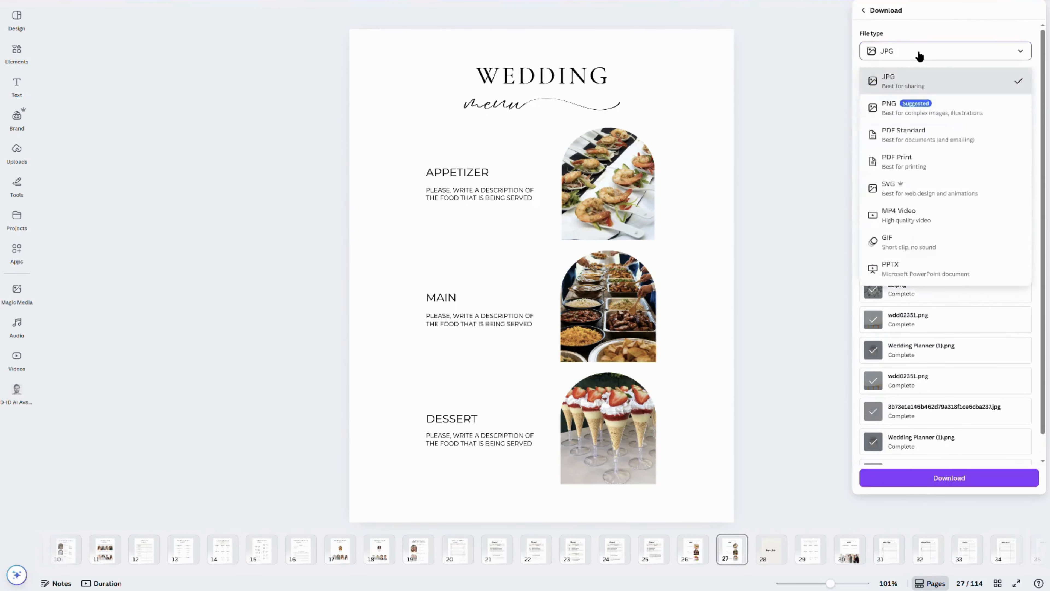
{"action": "left_click", "coordinate": [918, 54]}
{"action": "left_click", "coordinate": [919, 52]}
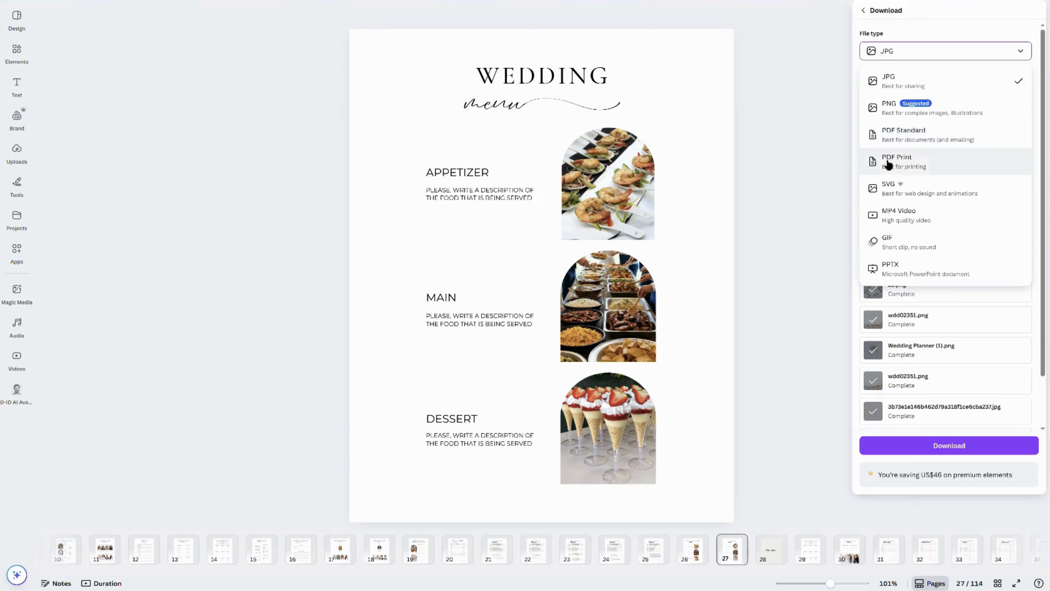
{"action": "left_click", "coordinate": [935, 138]}
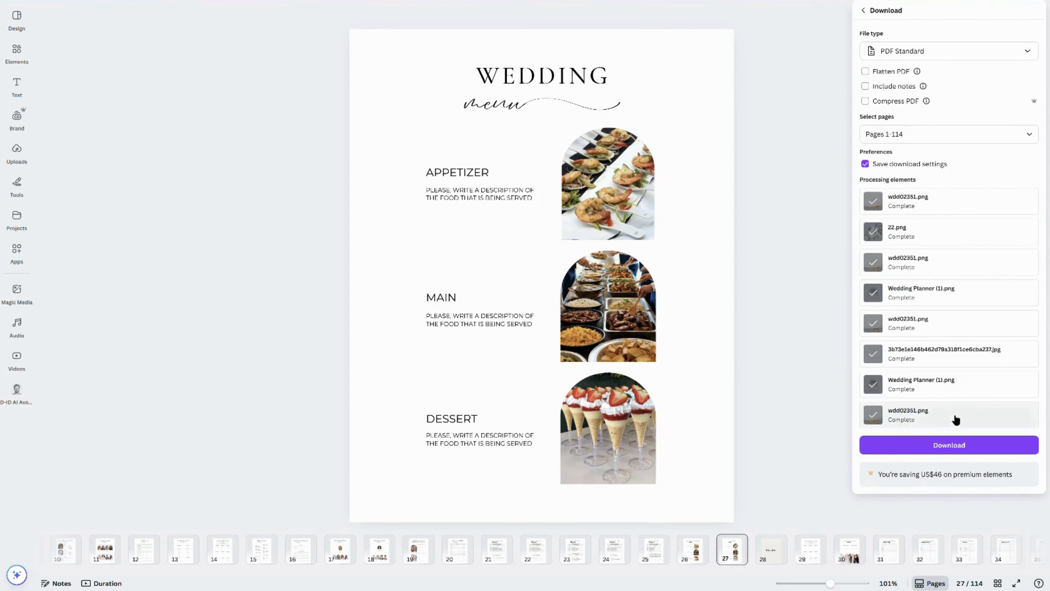
{"action": "left_click", "coordinate": [952, 448]}
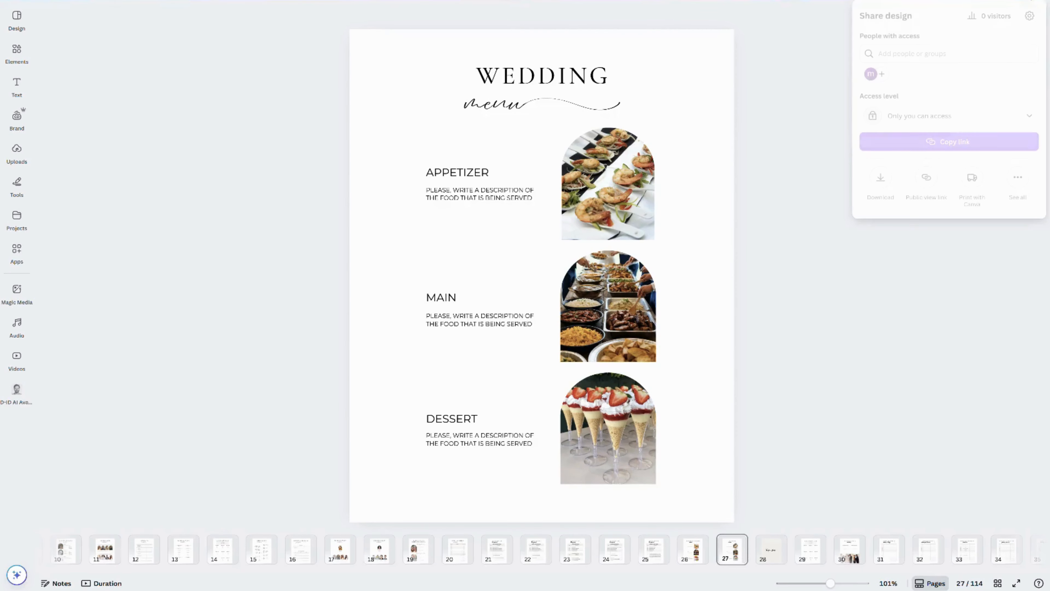
{"action": "left_click", "coordinate": [881, 178]}
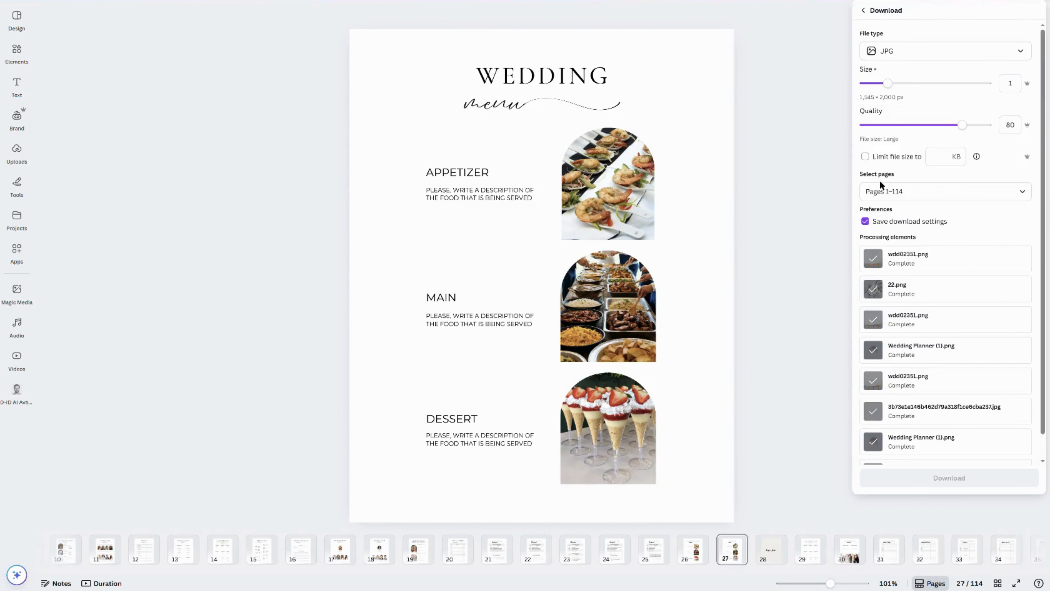
{"action": "left_click", "coordinate": [918, 56]}
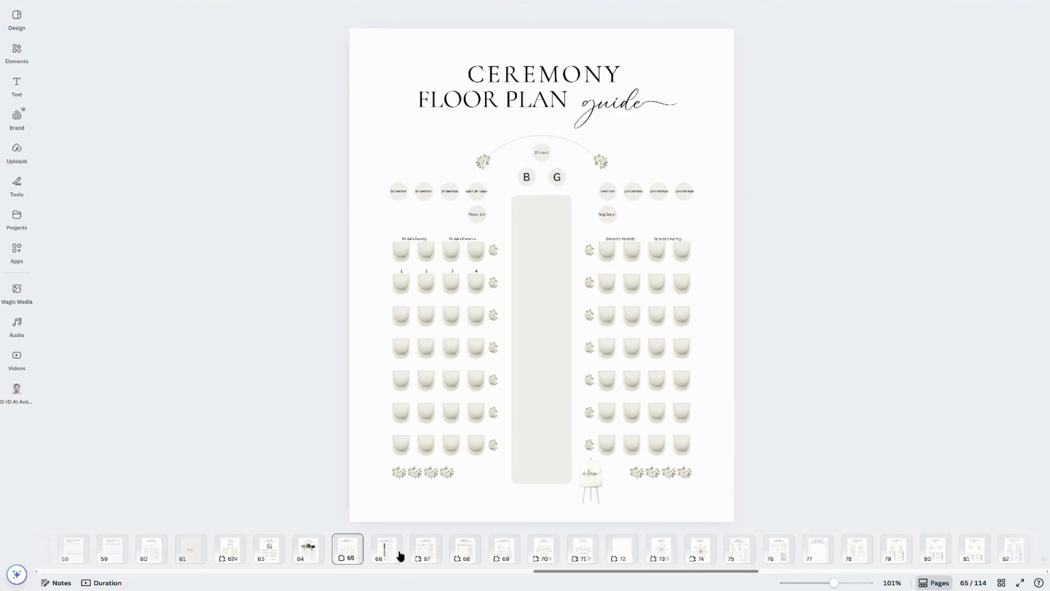
Examine the ceremony décor, floor plan and processional order pages from page 62 to 67, and return to page 65
{"action": "left_click", "coordinate": [230, 549]}
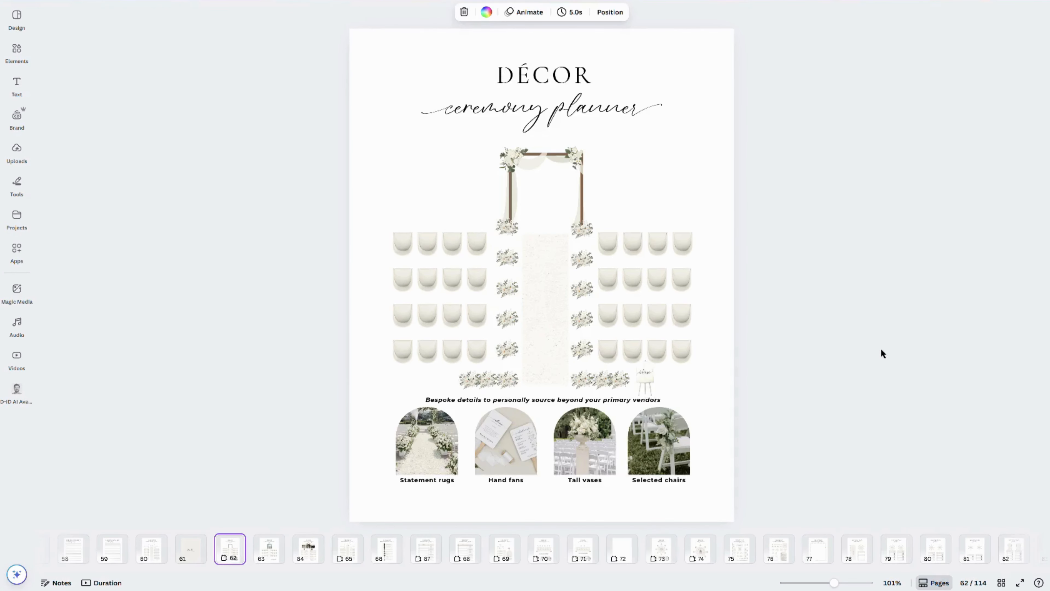
{"action": "key", "text": "Page_Down"}
{"action": "key", "text": "Page_Down"}
{"action": "key", "text": "Page_Down"}
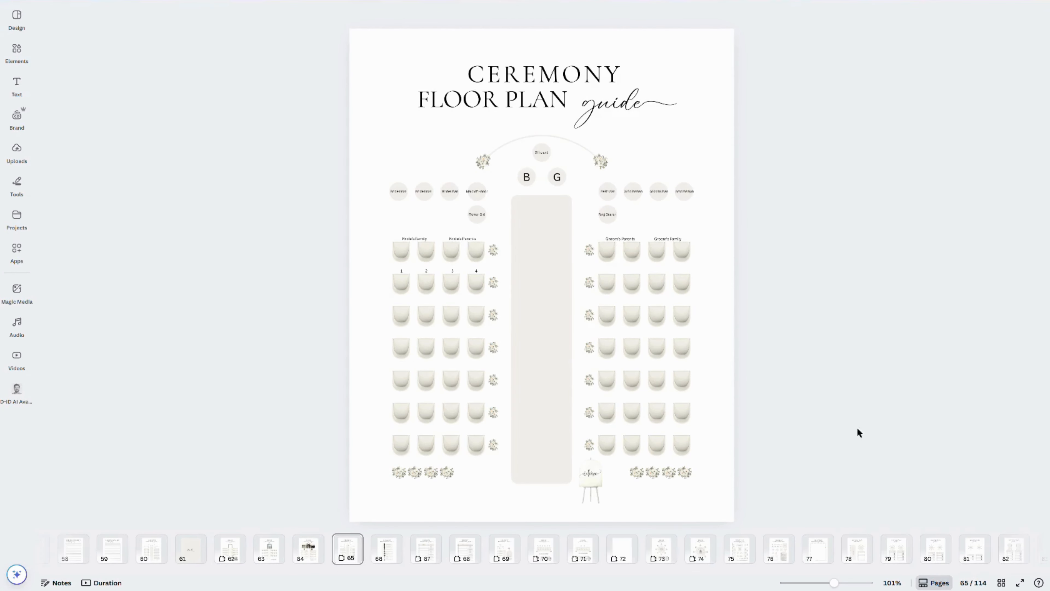
{"action": "left_click", "coordinate": [740, 552]}
{"action": "left_click", "coordinate": [703, 554]}
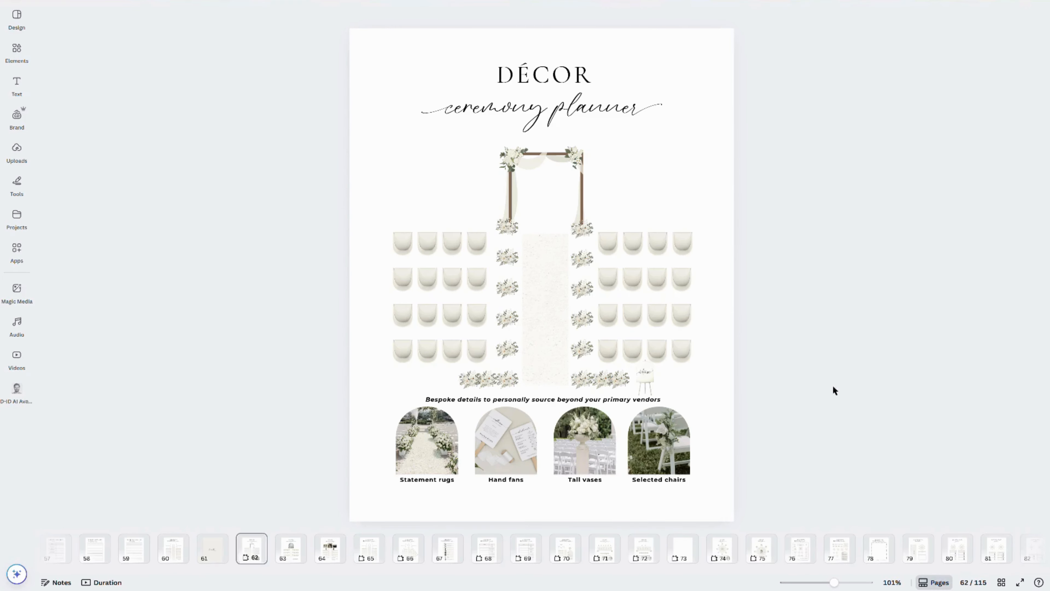
{"action": "key", "text": "Page_Down"}
{"action": "key", "text": "Page_Down"}
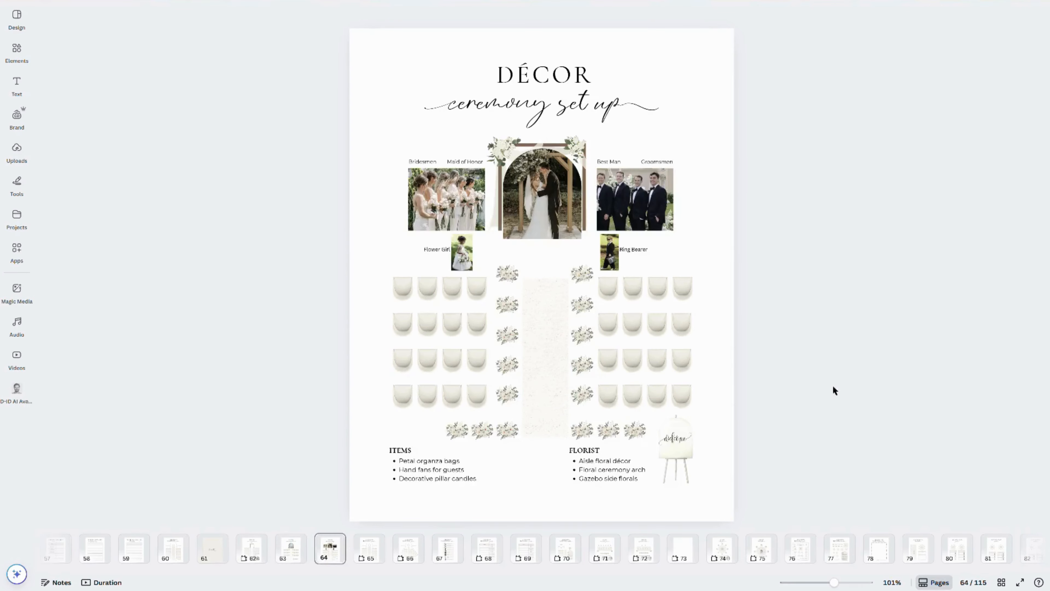
{"action": "key", "text": "Page_Down"}
{"action": "key", "text": "Page_Down"}
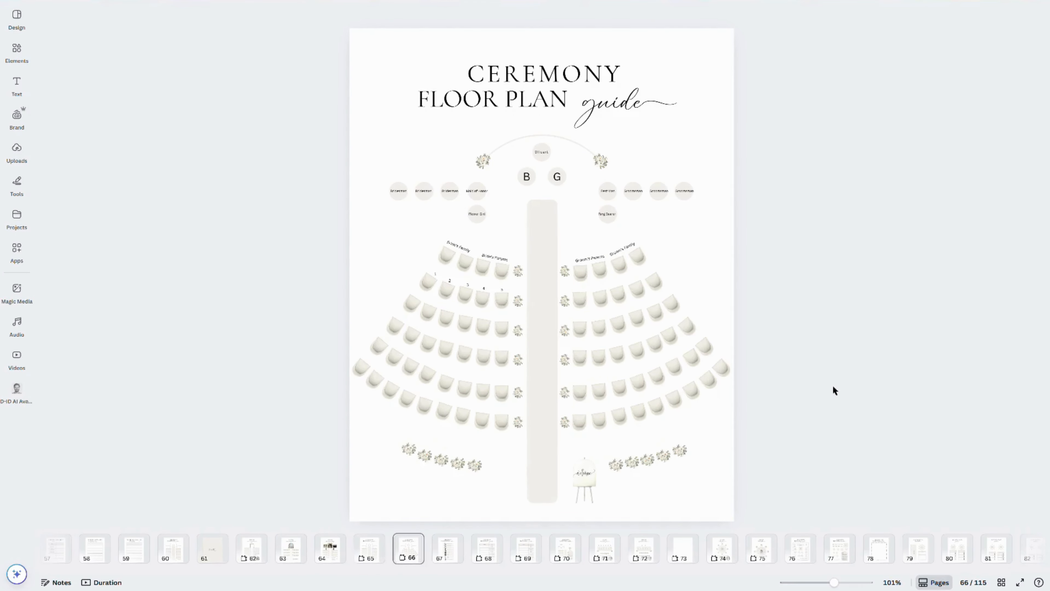
{"action": "key", "text": "Page_Down"}
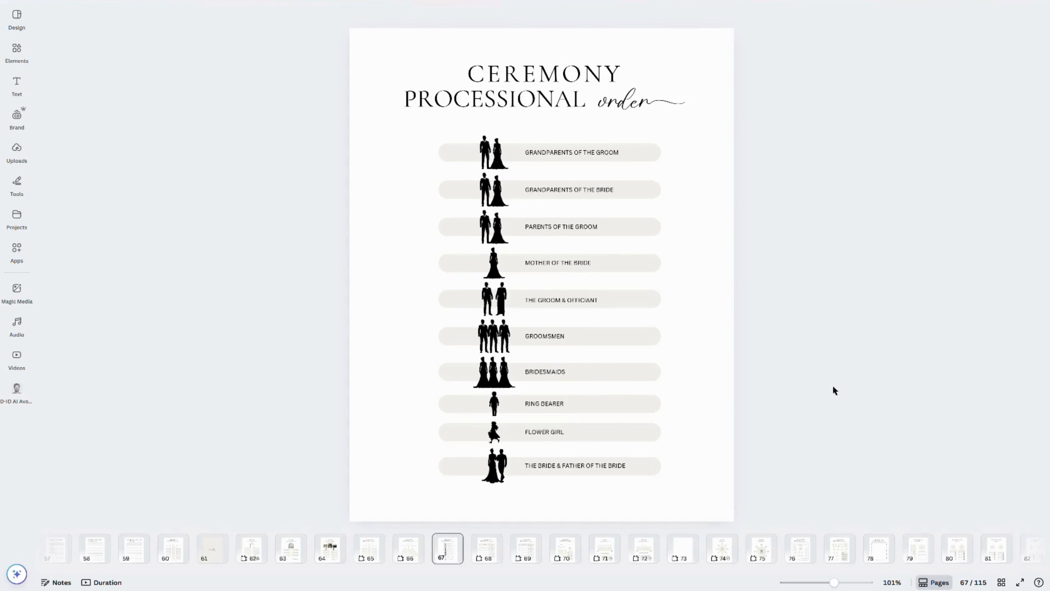
{"action": "key", "text": "Page_Up"}
{"action": "key", "text": "Page_Up"}
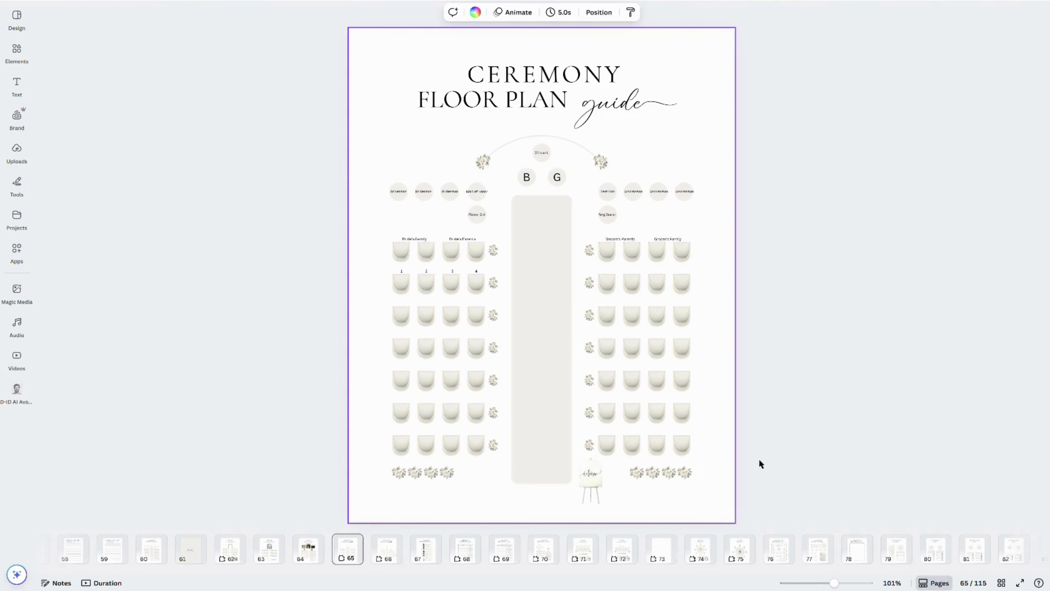
Try adding a duplicate column of seven chairs beside the outer column on the groom's side, and undo it
{"action": "left_click_drag", "start_coordinate": [694, 425], "coordinate": [712, 266]}
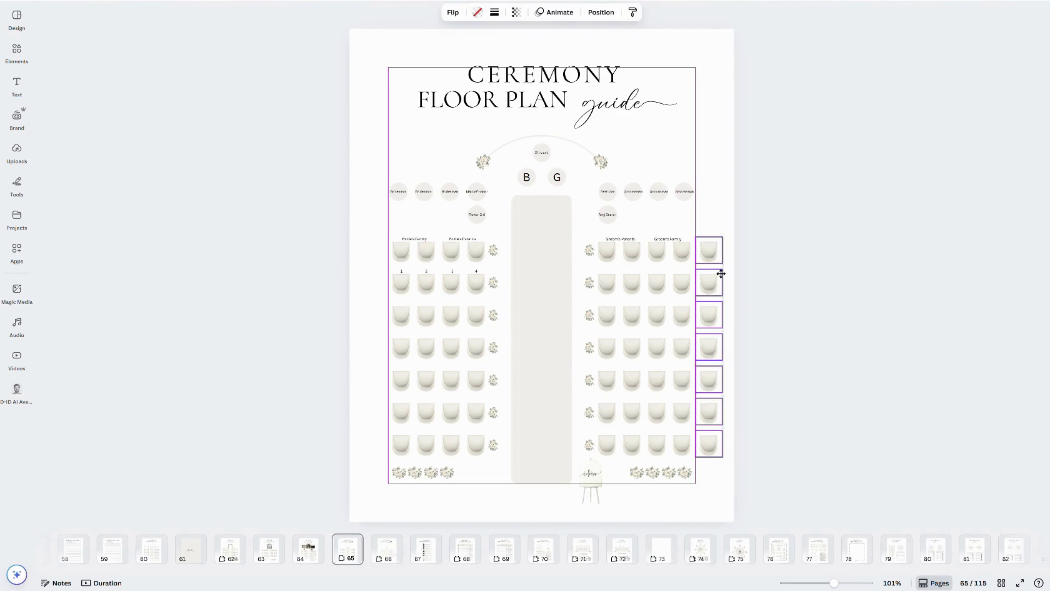
{"action": "left_click", "coordinate": [807, 290]}
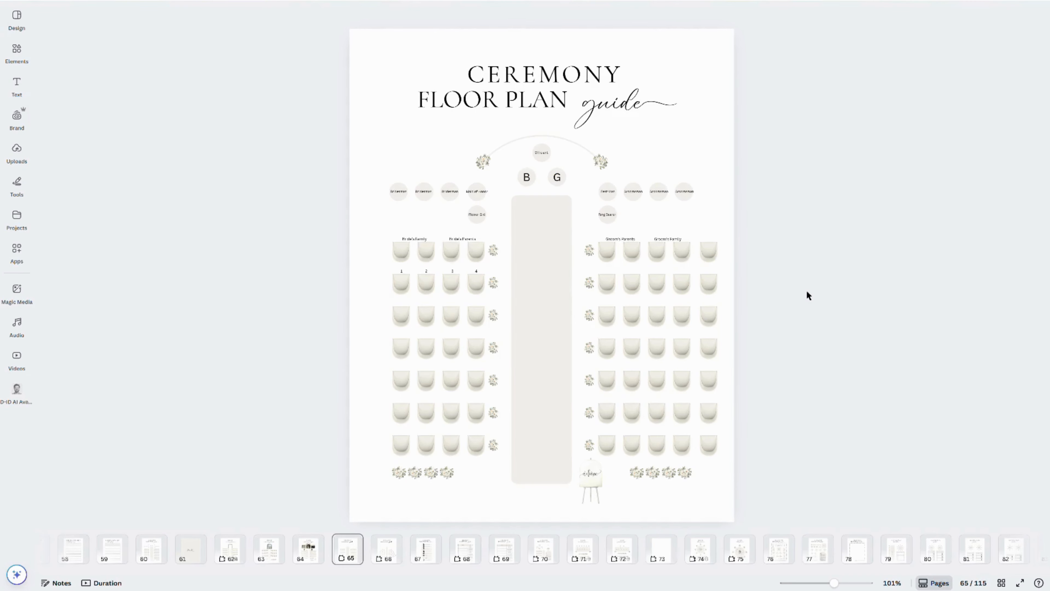
{"action": "key", "text": "ctrl+z"}
Try deleting the outermost column of chairs on the groom's side of the floor plan, and undo the deletion
{"action": "left_click_drag", "start_coordinate": [707, 450], "coordinate": [685, 356]}
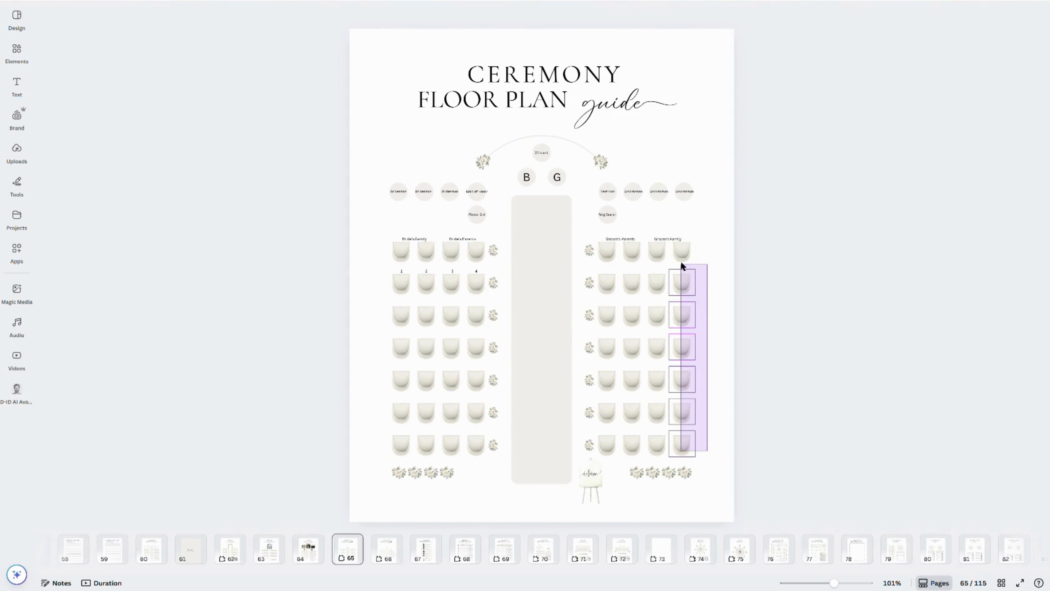
{"action": "left_click_drag", "start_coordinate": [681, 263], "coordinate": [681, 257]}
{"action": "key", "text": "Delete"}
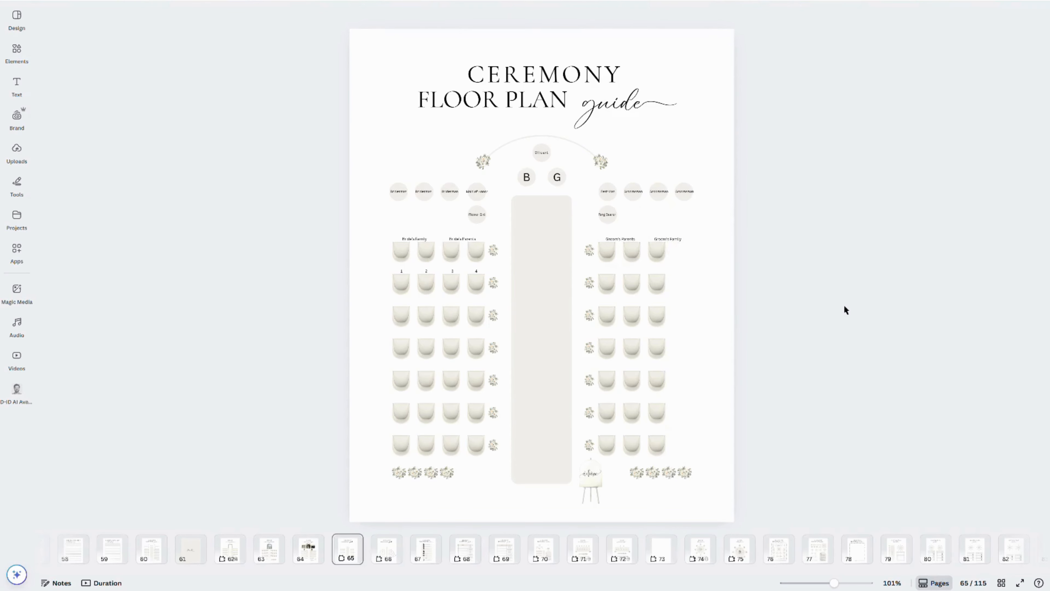
{"action": "key", "text": "ctrl+z"}
Shrink the groom's side block of chairs and place a duplicate of the smaller block beside it
{"action": "left_click_drag", "start_coordinate": [670, 424], "coordinate": [611, 259]}
{"action": "left_click_drag", "start_coordinate": [700, 458], "coordinate": [662, 376]}
{"action": "left_click_drag", "start_coordinate": [628, 281], "coordinate": [702, 286]}
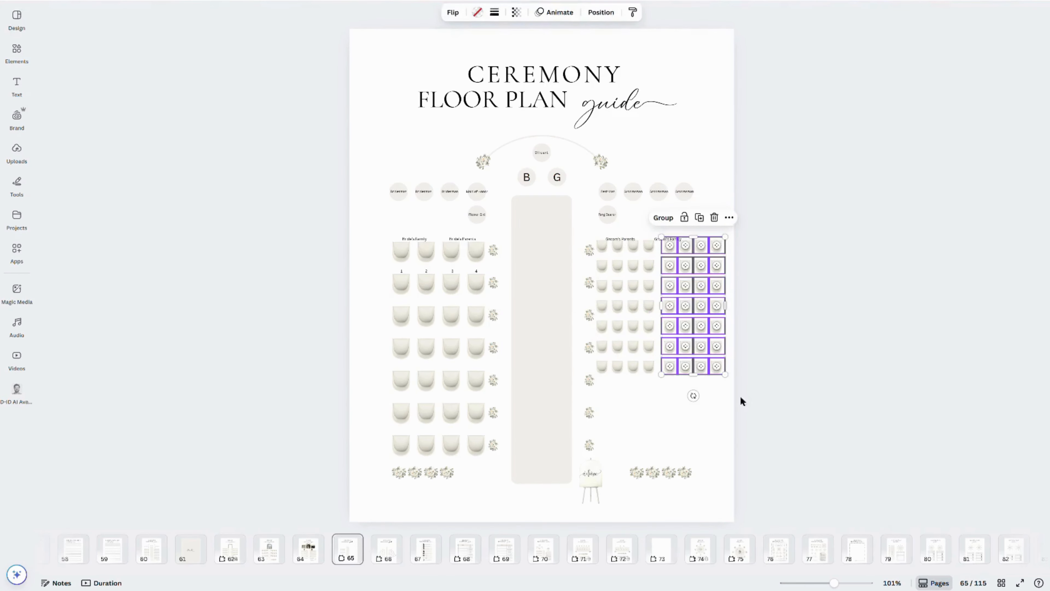
Duplicate both small chair blocks directly below themselves and delete the two lowest rows of chairs
{"action": "left_click_drag", "start_coordinate": [752, 411], "coordinate": [599, 244]}
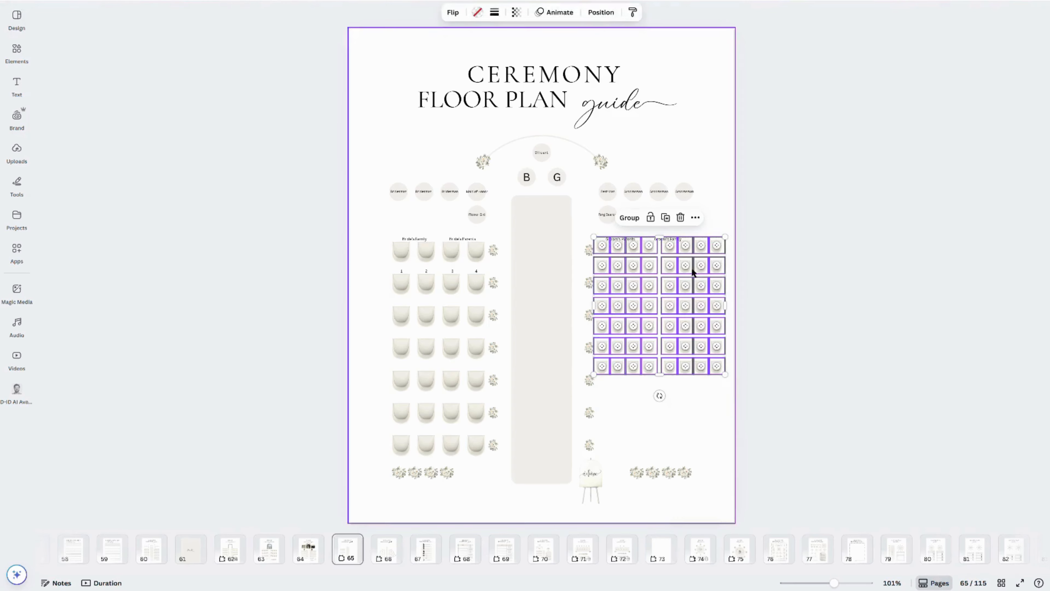
{"action": "left_click_drag", "start_coordinate": [696, 258], "coordinate": [707, 399]}
{"action": "left_click", "coordinate": [717, 218]}
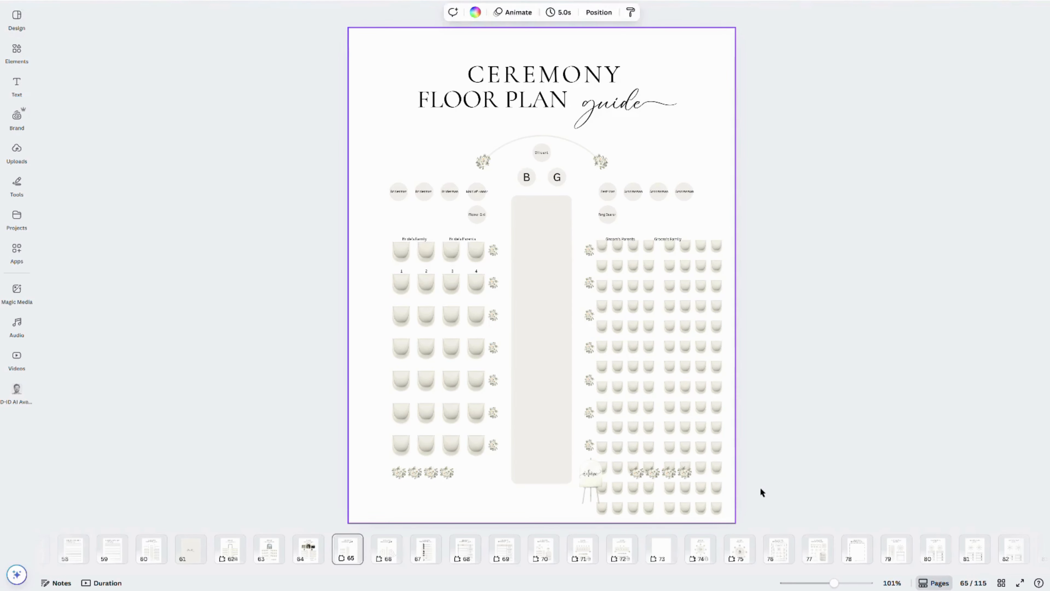
{"action": "left_click_drag", "start_coordinate": [769, 517], "coordinate": [604, 490]}
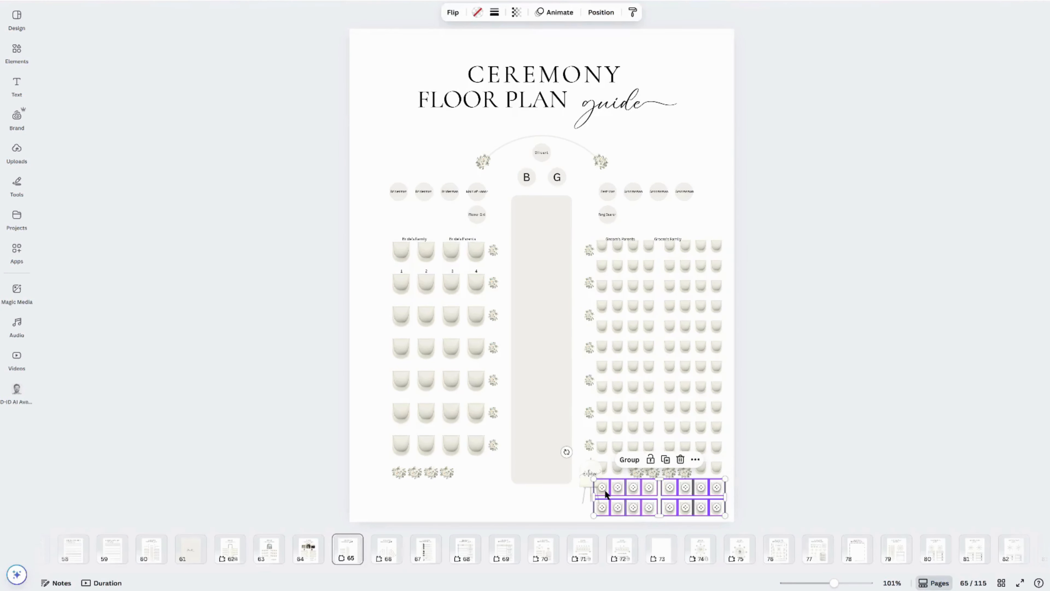
{"action": "key", "text": "Delete"}
{"action": "left_click_drag", "start_coordinate": [704, 483], "coordinate": [652, 488]}
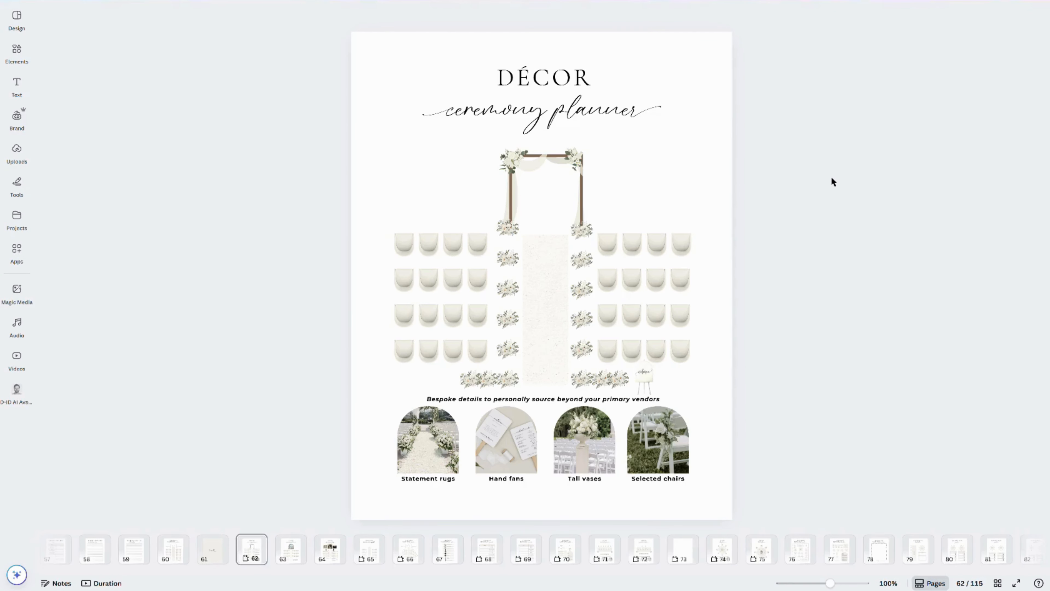
Go from page 62 to the ceremony floor plan guide and open its bridesmaid, flower girl and ring bearer labels
{"action": "scroll", "coordinate": [831, 177], "scroll_direction": "down", "scroll_amount": 2}
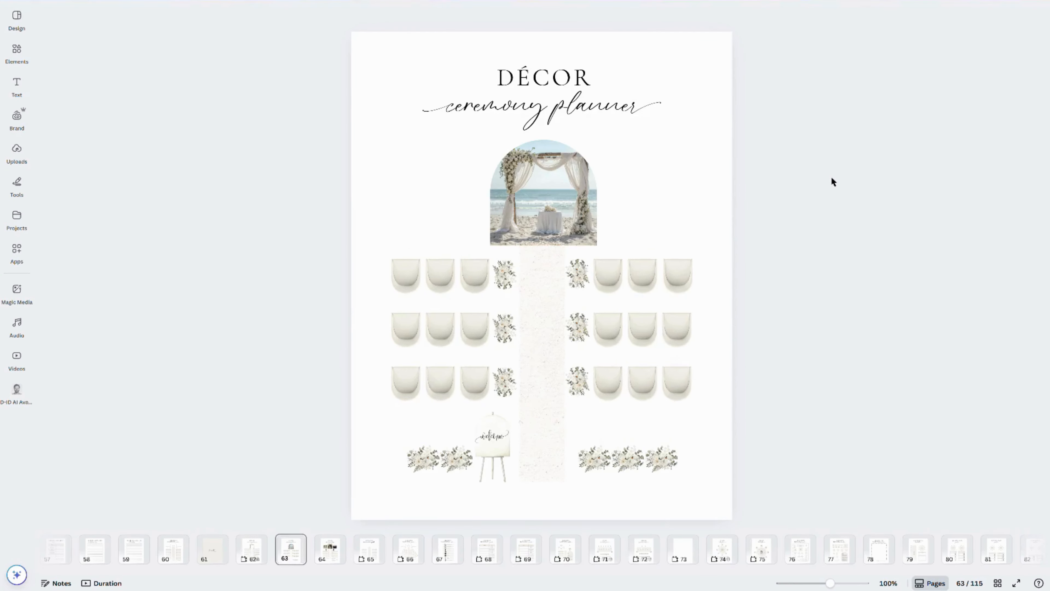
{"action": "scroll", "coordinate": [831, 178], "scroll_direction": "down", "scroll_amount": 2}
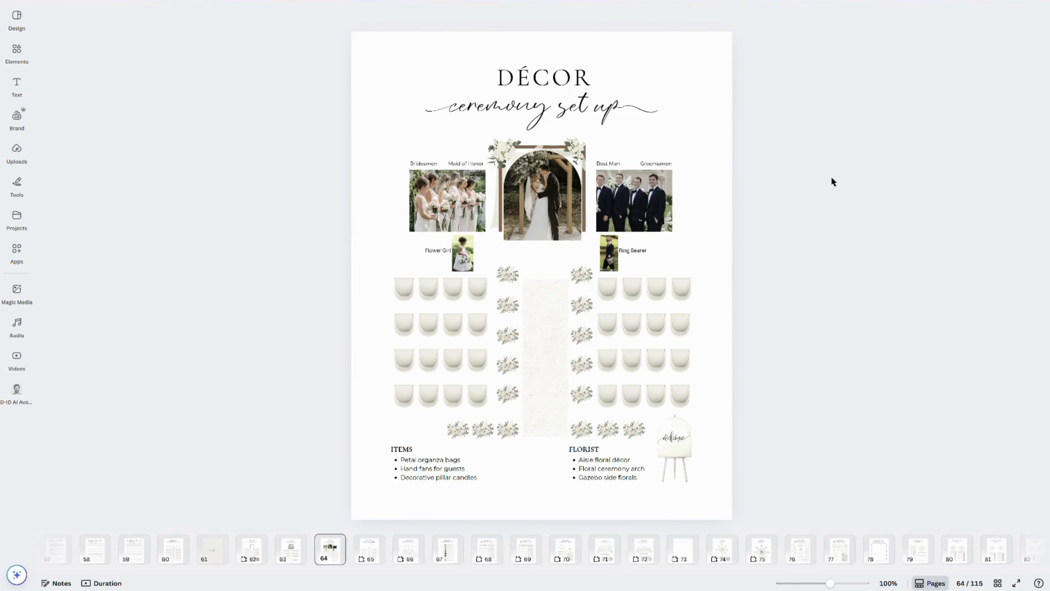
{"action": "scroll", "coordinate": [831, 176], "scroll_direction": "down", "scroll_amount": 2}
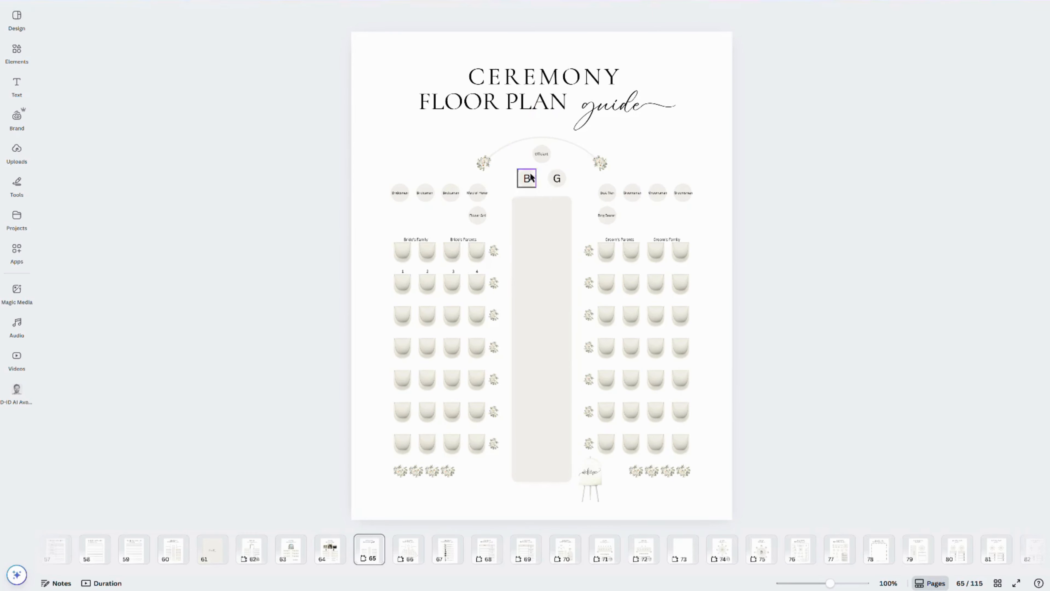
{"action": "double_click", "coordinate": [426, 193]}
{"action": "double_click", "coordinate": [476, 216]}
{"action": "double_click", "coordinate": [602, 215]}
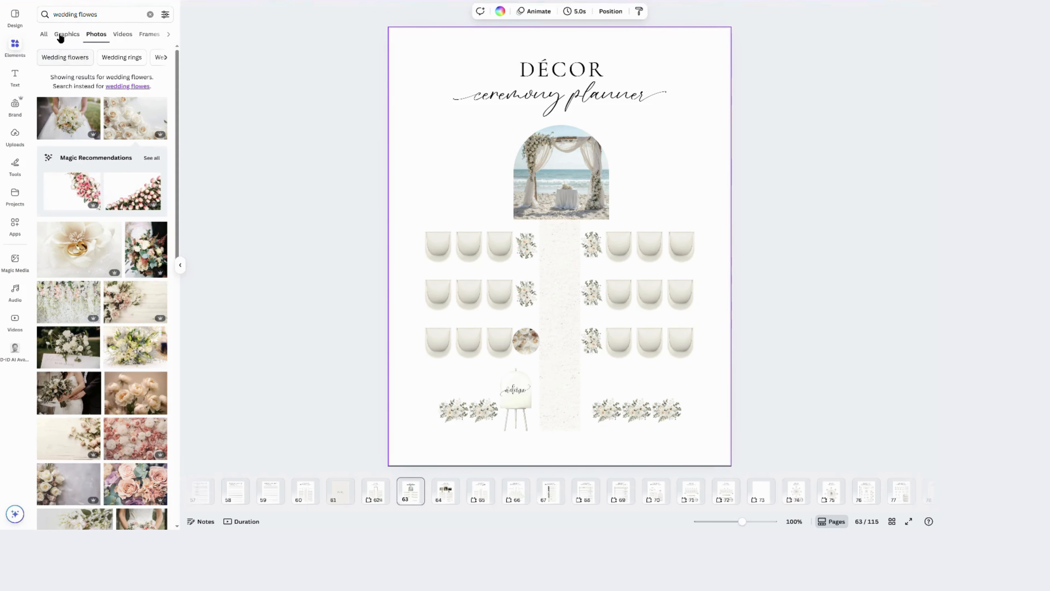
Replace the aisle flowers beside the first two chair rows left of the runner with the pink lily bouquet from the wedding flower graphics
{"action": "left_click", "coordinate": [66, 34]}
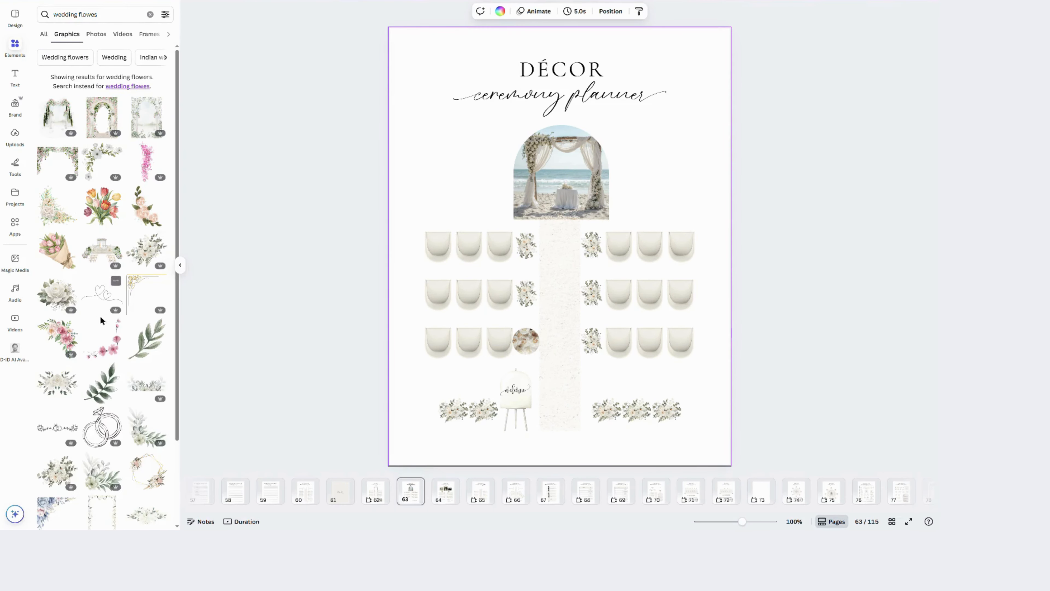
{"action": "scroll", "coordinate": [101, 323], "scroll_direction": "down", "scroll_amount": 5}
{"action": "scroll", "coordinate": [104, 325], "scroll_direction": "down", "scroll_amount": 4}
{"action": "left_click", "coordinate": [57, 156]}
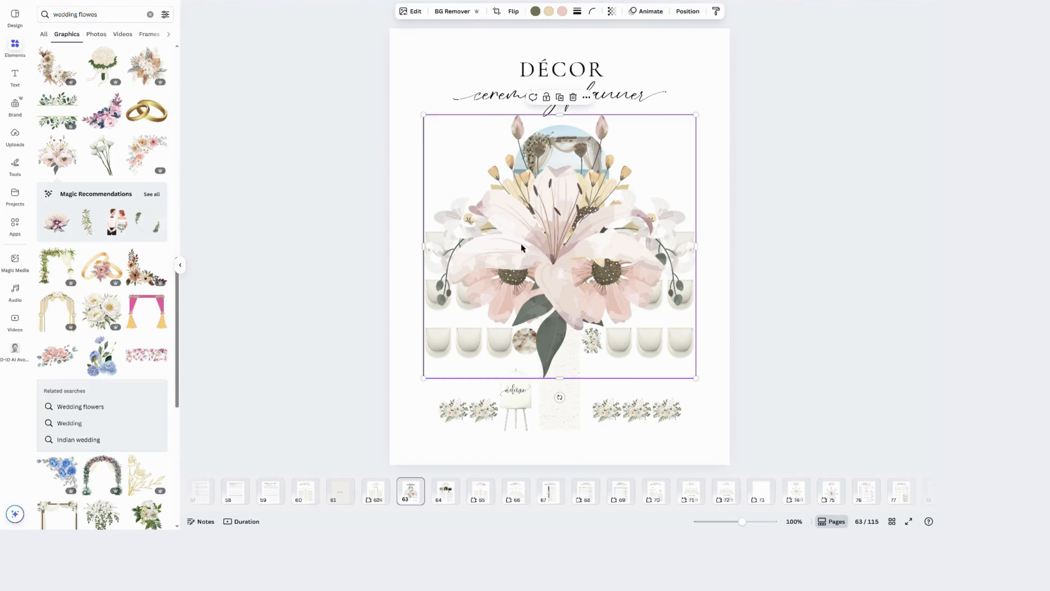
{"action": "left_click_drag", "start_coordinate": [525, 249], "coordinate": [525, 296]}
{"action": "left_click", "coordinate": [51, 153]}
{"action": "left_click_drag", "start_coordinate": [556, 248], "coordinate": [525, 244]}
Replace the aisle flowers beside all three chair rows right of the runner with the same pink lily bouquet graphic
{"action": "left_click", "coordinate": [72, 146]}
{"action": "left_click_drag", "start_coordinate": [560, 287], "coordinate": [597, 345]}
{"action": "left_click", "coordinate": [72, 158]}
{"action": "left_click_drag", "start_coordinate": [590, 293], "coordinate": [592, 292]}
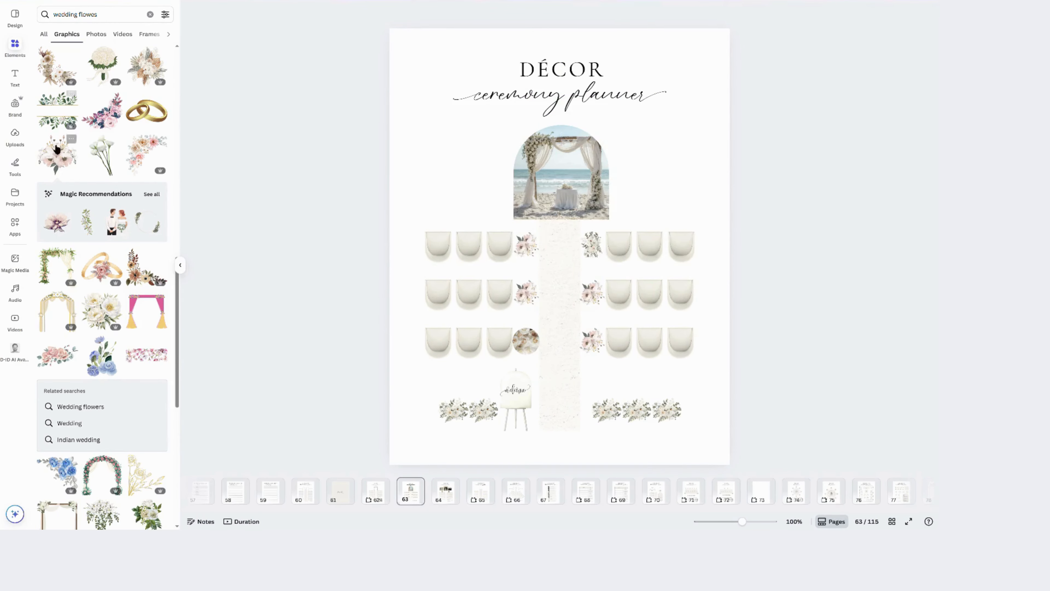
{"action": "left_click", "coordinate": [66, 153]}
{"action": "left_click_drag", "start_coordinate": [585, 253], "coordinate": [593, 245]}
Recolor the aisle runner on the ceremony planner page to the custom blush color #E8D2C8
{"action": "left_click", "coordinate": [555, 395]}
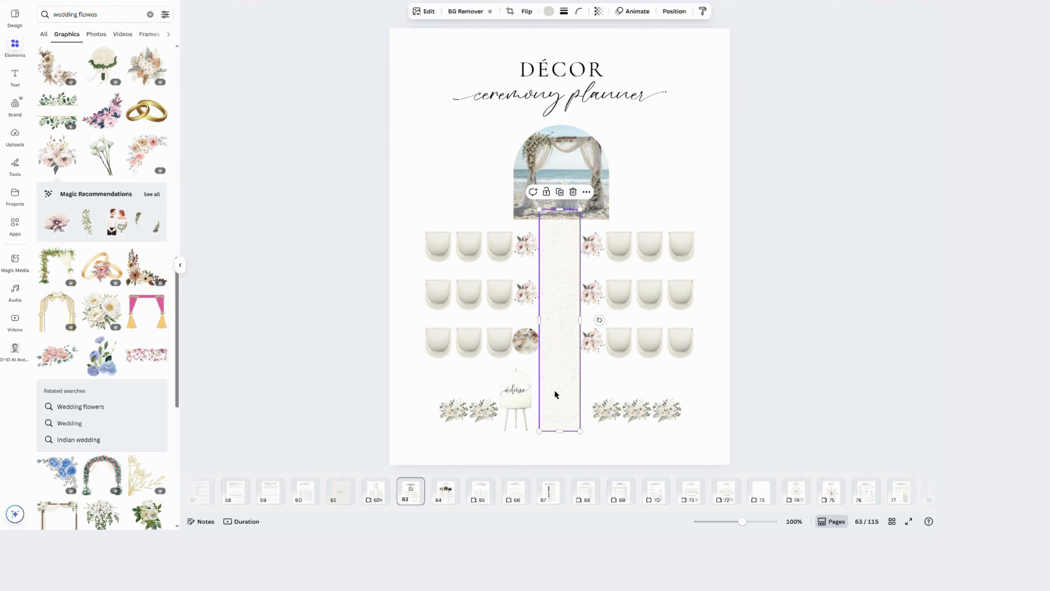
{"action": "left_click", "coordinate": [549, 11]}
{"action": "left_click", "coordinate": [46, 72]}
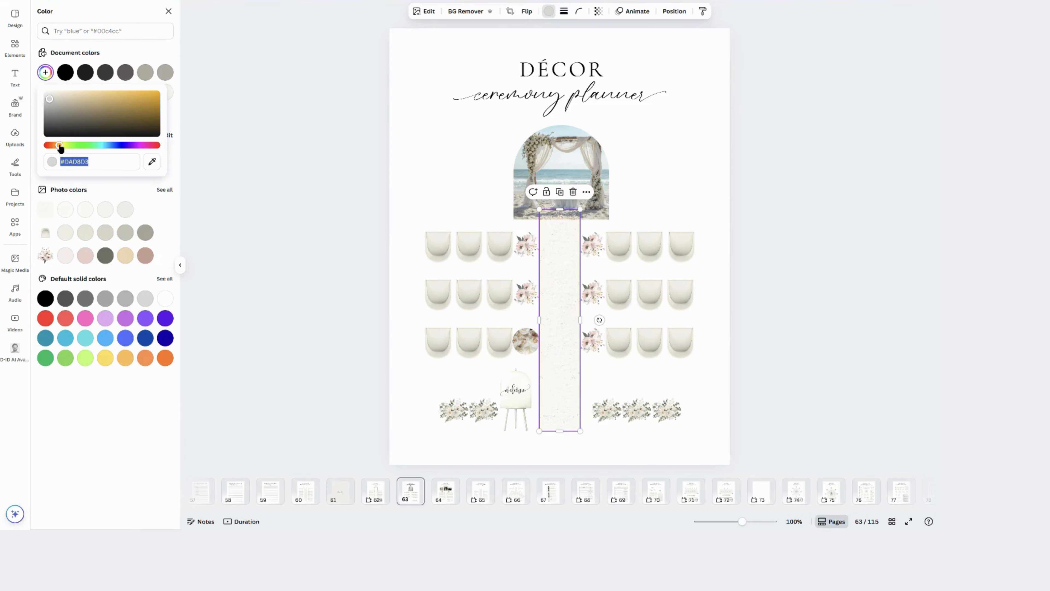
{"action": "left_click_drag", "start_coordinate": [59, 146], "coordinate": [51, 145]}
{"action": "left_click_drag", "start_coordinate": [70, 100], "coordinate": [58, 96]}
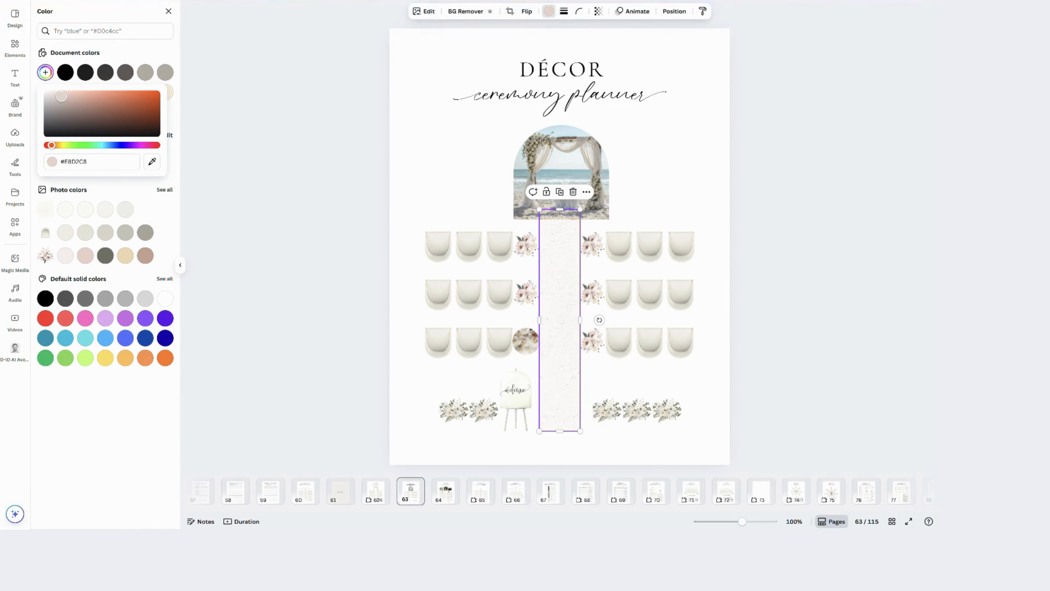
Tint the first-row chair nearest the aisle's right side pink, using temperature 33 and tint 32
{"action": "left_click", "coordinate": [681, 215]}
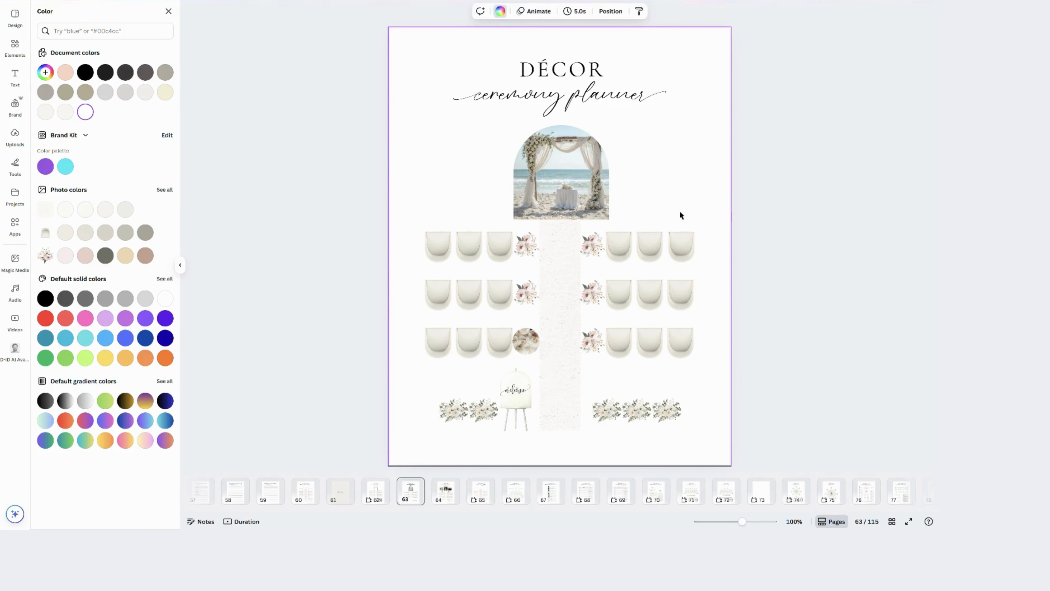
{"action": "left_click", "coordinate": [624, 239]}
{"action": "left_click", "coordinate": [53, 70]}
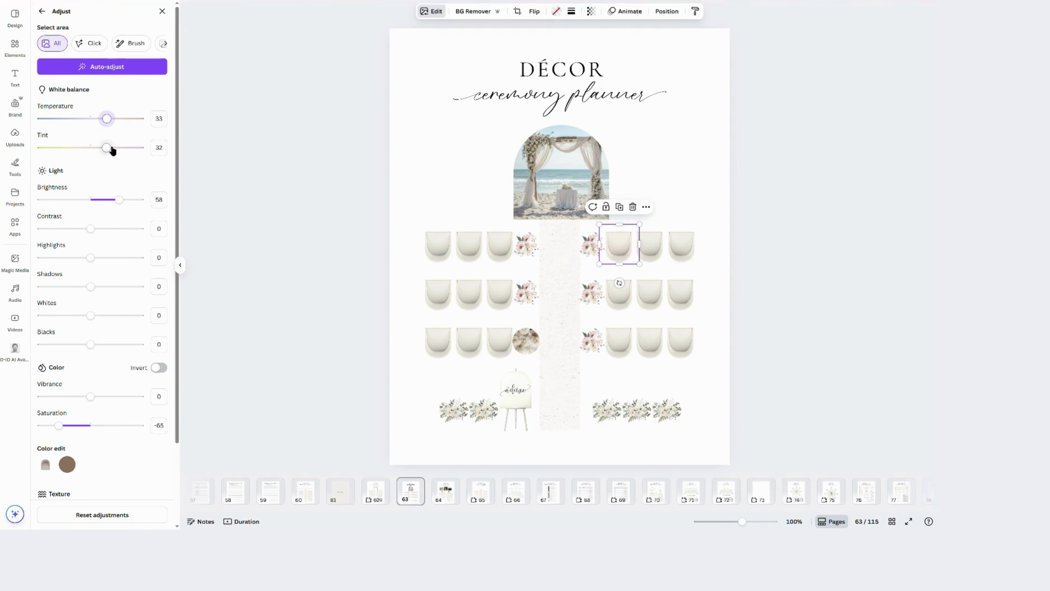
{"action": "left_click", "coordinate": [684, 190]}
Open the color options for the welcome sign beside the aisle runner
{"action": "left_click", "coordinate": [516, 408]}
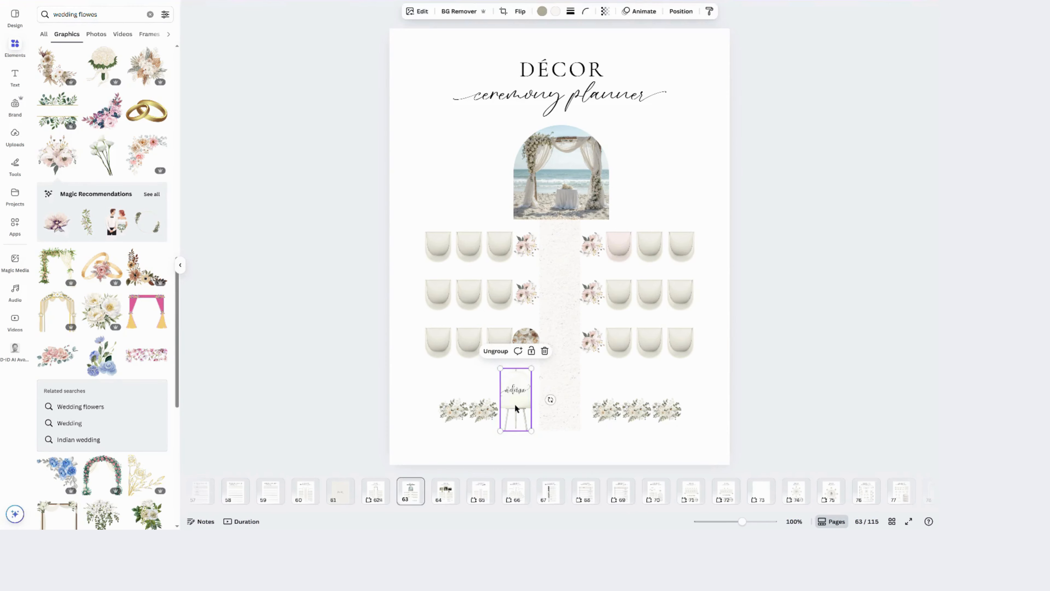
{"action": "left_click", "coordinate": [543, 12]}
{"action": "left_click", "coordinate": [694, 134]}
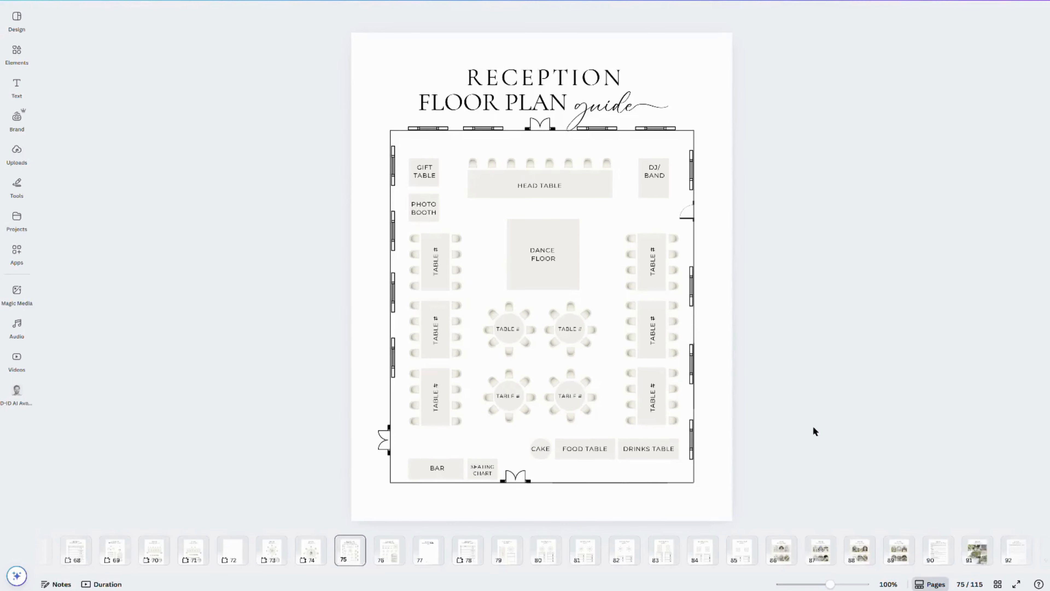
Examine the individually selectable tables and labelled blocks on the reception floor plan guide and the builder page 76
{"action": "left_click", "coordinate": [654, 403]}
{"action": "left_click", "coordinate": [591, 449]}
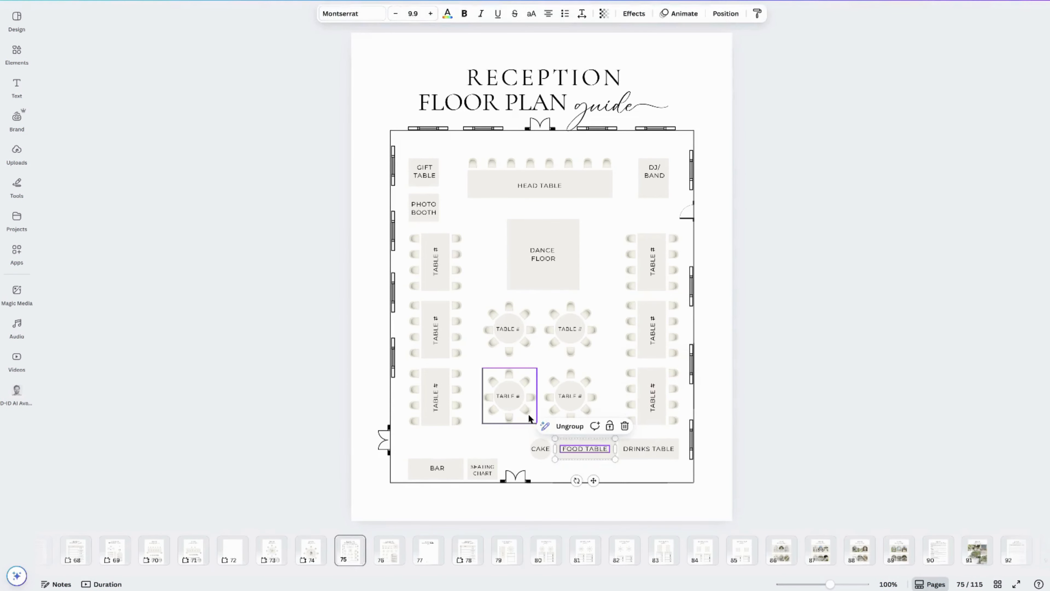
{"action": "left_click", "coordinate": [514, 406]}
{"action": "left_click", "coordinate": [437, 400]}
{"action": "left_click", "coordinate": [435, 263]}
{"action": "left_click", "coordinate": [777, 285]}
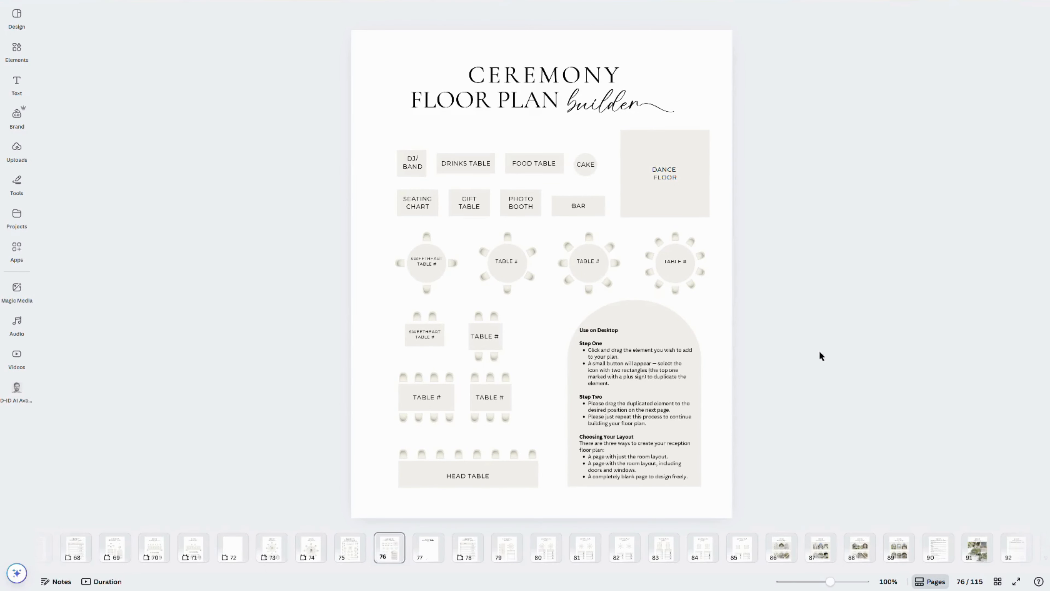
{"action": "left_click", "coordinate": [410, 165]}
{"action": "left_click", "coordinate": [643, 165]}
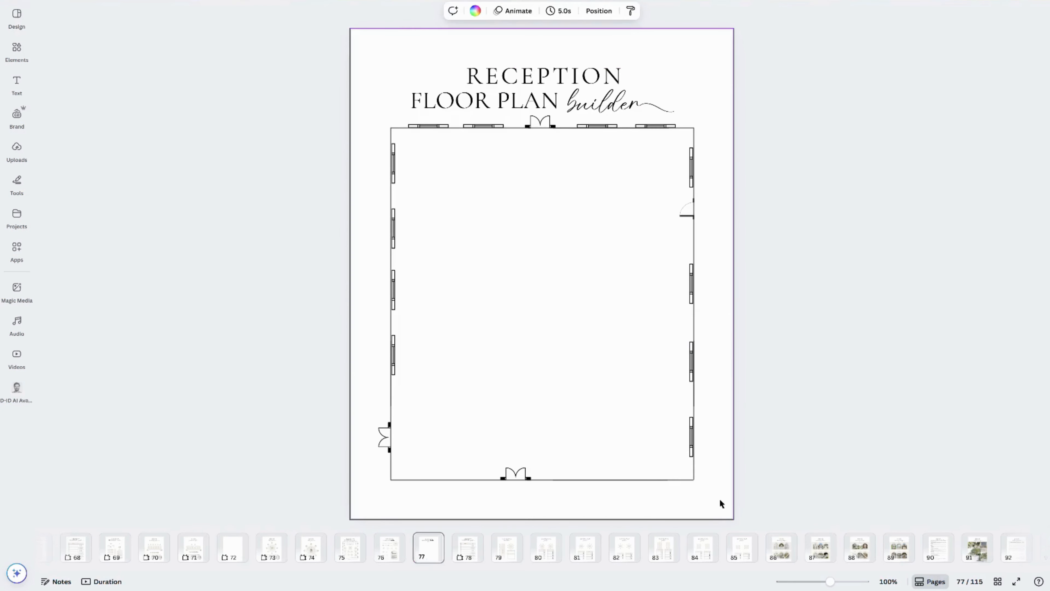
Try deleting the whole room outline with its doors and windows from page 77, and undo the deletion
{"action": "left_click_drag", "start_coordinate": [721, 499], "coordinate": [356, 125]}
{"action": "key", "text": "Delete"}
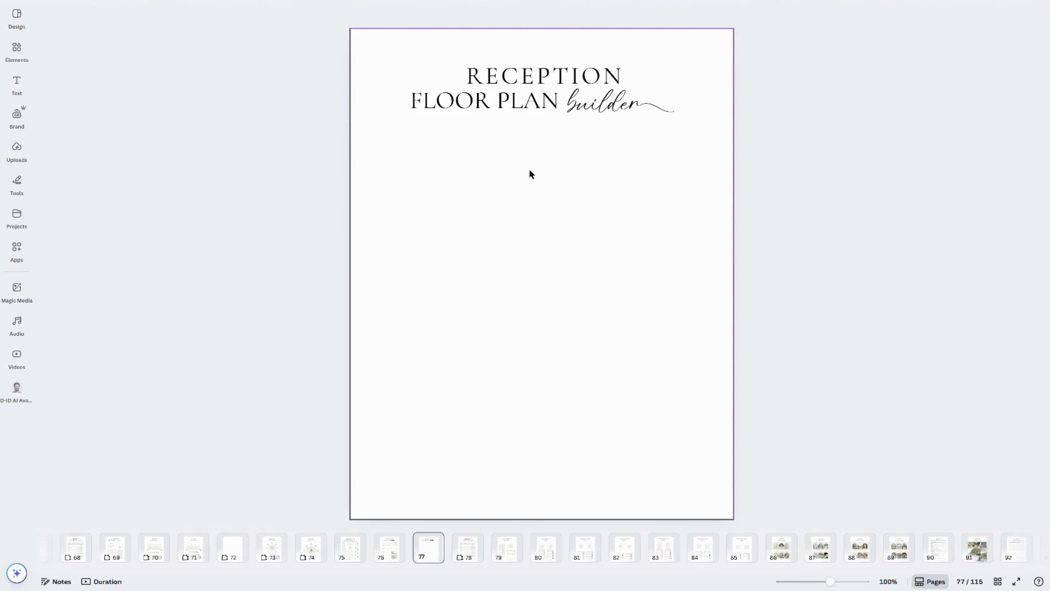
{"action": "key", "text": "ctrl+z"}
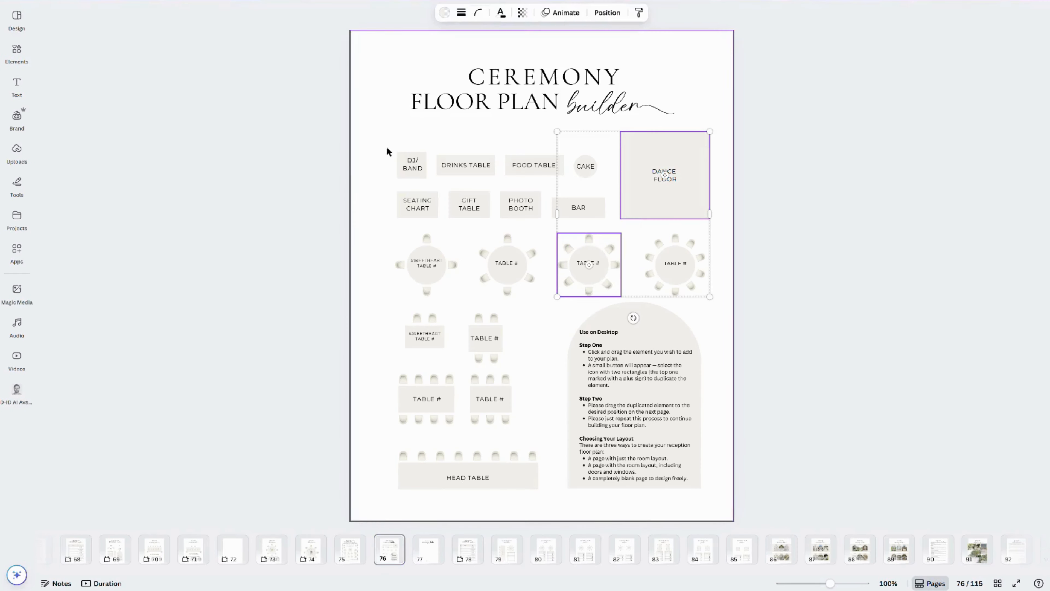
Copy the labelled blocks, dance floor and eight-chair round table from page 76 onto the reception floor plan on page 77
{"action": "left_click_drag", "start_coordinate": [387, 152], "coordinate": [618, 229]}
{"action": "left_click", "coordinate": [428, 548]}
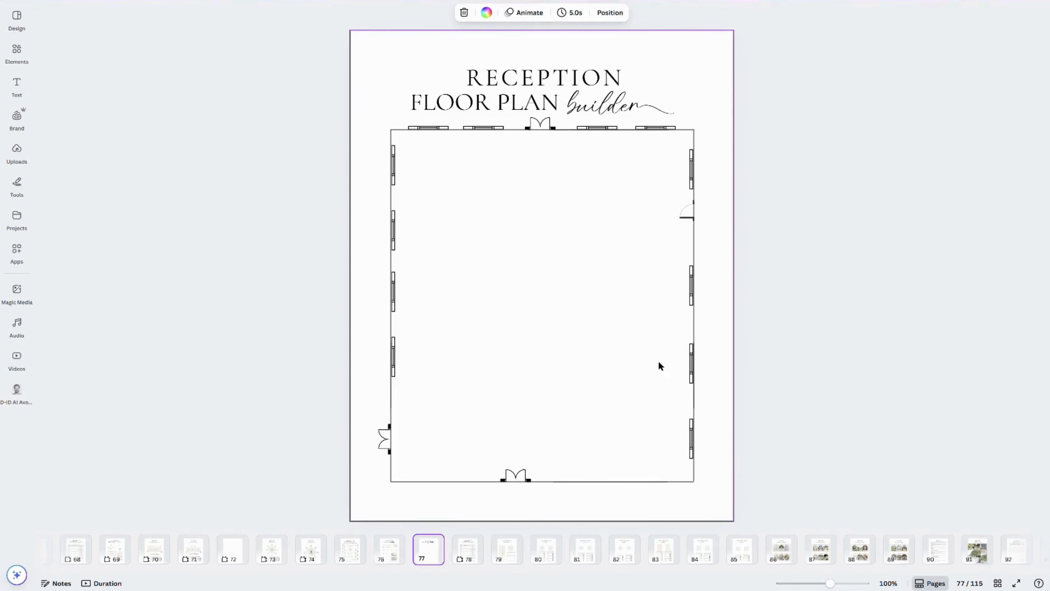
{"action": "key", "text": "super+v"}
{"action": "left_click", "coordinate": [792, 276]}
Place the round table and DJ/band along the left wall, the drinks table upright along the right, and the gift table and seating chart below
{"action": "left_click_drag", "start_coordinate": [595, 276], "coordinate": [465, 422]}
{"action": "left_click_drag", "start_coordinate": [426, 174], "coordinate": [671, 356]}
{"action": "left_click_drag", "start_coordinate": [425, 216], "coordinate": [559, 470]}
{"action": "left_click_drag", "start_coordinate": [457, 375], "coordinate": [437, 267]}
{"action": "left_click_drag", "start_coordinate": [481, 203], "coordinate": [440, 460]}
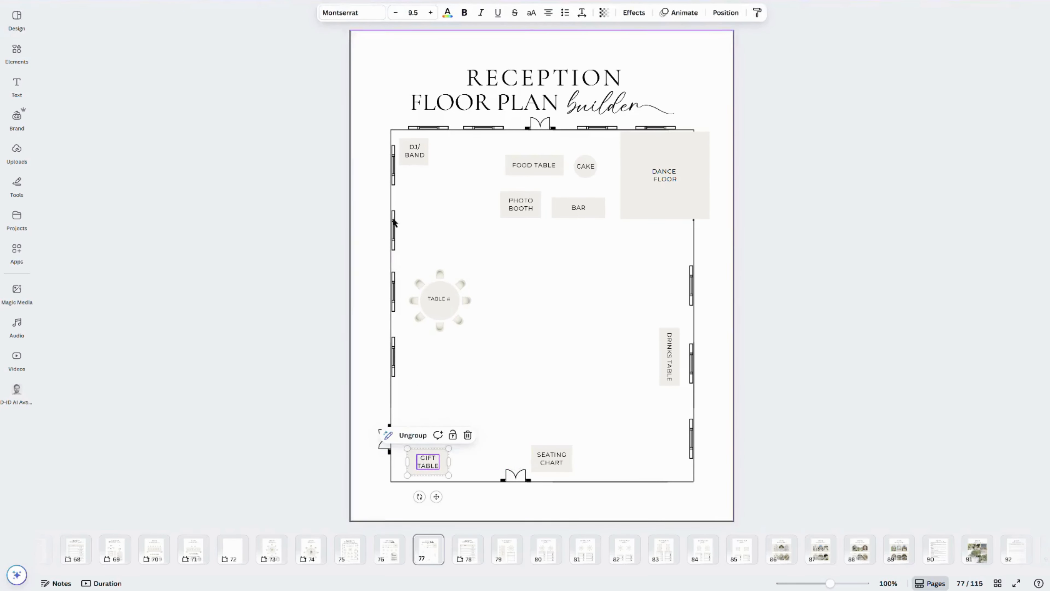
Stand the food table upright below the drinks table and place the cake above the drinks table along the right wall
{"action": "left_click_drag", "start_coordinate": [546, 173], "coordinate": [591, 380]}
{"action": "left_click_drag", "start_coordinate": [604, 390], "coordinate": [647, 419]}
{"action": "left_click_drag", "start_coordinate": [587, 170], "coordinate": [671, 309]}
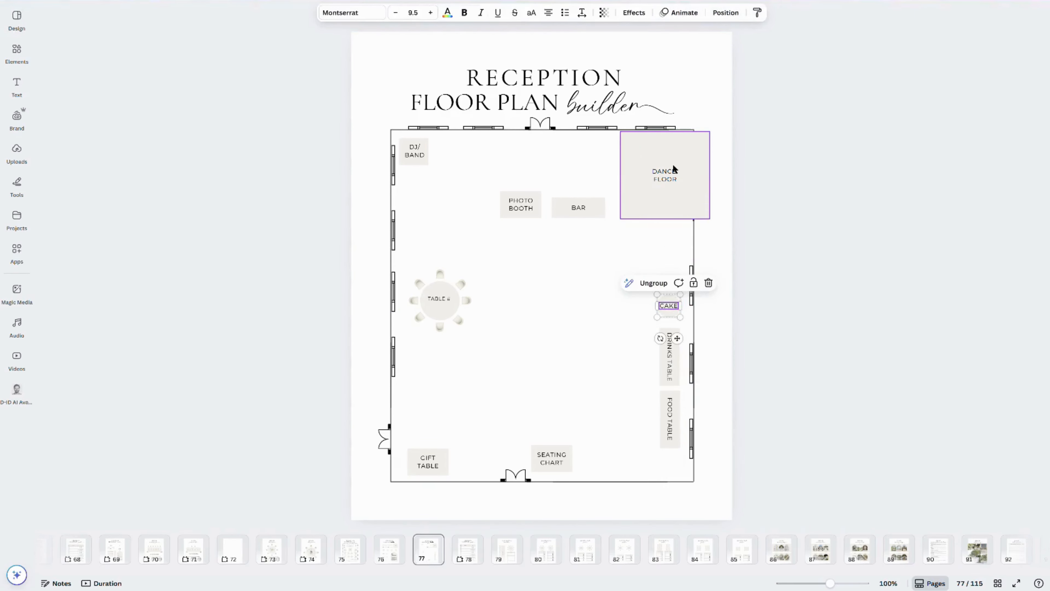
Move the dance floor to the middle of the room, the bar to the lower right and the photo booth to the upper right corner
{"action": "left_click_drag", "start_coordinate": [679, 170], "coordinate": [568, 305]}
{"action": "left_click_drag", "start_coordinate": [581, 208], "coordinate": [645, 462]}
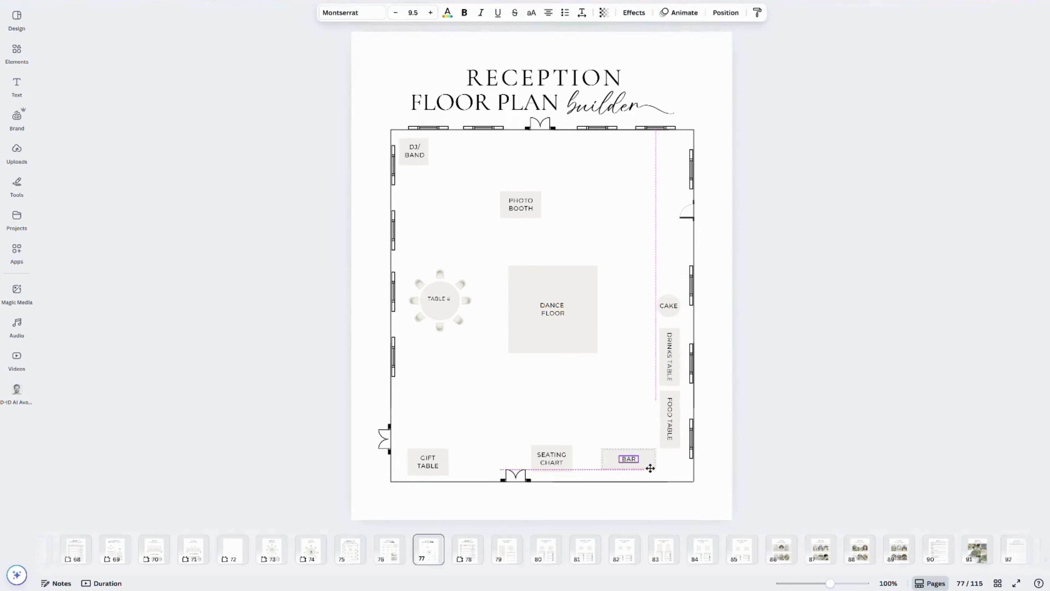
{"action": "left_click_drag", "start_coordinate": [532, 211], "coordinate": [678, 161]}
Duplicate the eight-chair round table to make seven tables around the dance floor, shifting the dance floor slightly up to fit
{"action": "left_click_drag", "start_coordinate": [429, 303], "coordinate": [461, 389]}
{"action": "key", "text": "ctrl+d"}
{"action": "left_click_drag", "start_coordinate": [461, 388], "coordinate": [603, 404]}
{"action": "mouse_move", "coordinate": [554, 313]}
{"action": "left_mouse_down"}
{"action": "mouse_move", "coordinate": [549, 302]}
{"action": "mouse_move", "coordinate": [545, 321]}
{"action": "left_mouse_up"}
{"action": "left_click_drag", "start_coordinate": [621, 368], "coordinate": [633, 321]}
{"action": "left_click_drag", "start_coordinate": [553, 317], "coordinate": [547, 294]}
{"action": "left_click", "coordinate": [618, 310]}
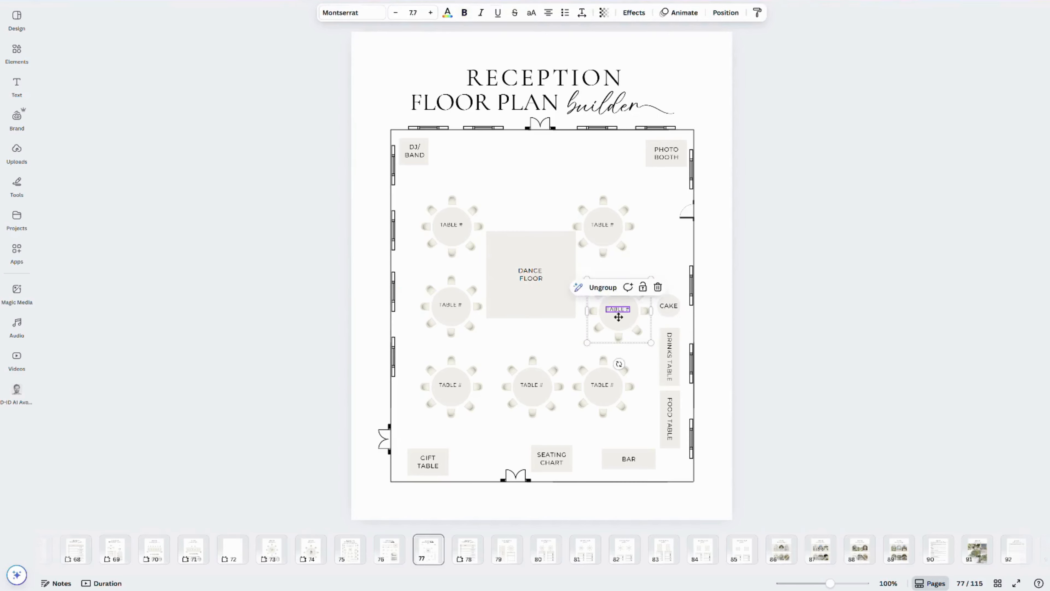
Copy the head table from page 76 and place it centrally below the upper wall of the room on page 77
{"action": "left_click", "coordinate": [389, 548]}
{"action": "left_click", "coordinate": [428, 549]}
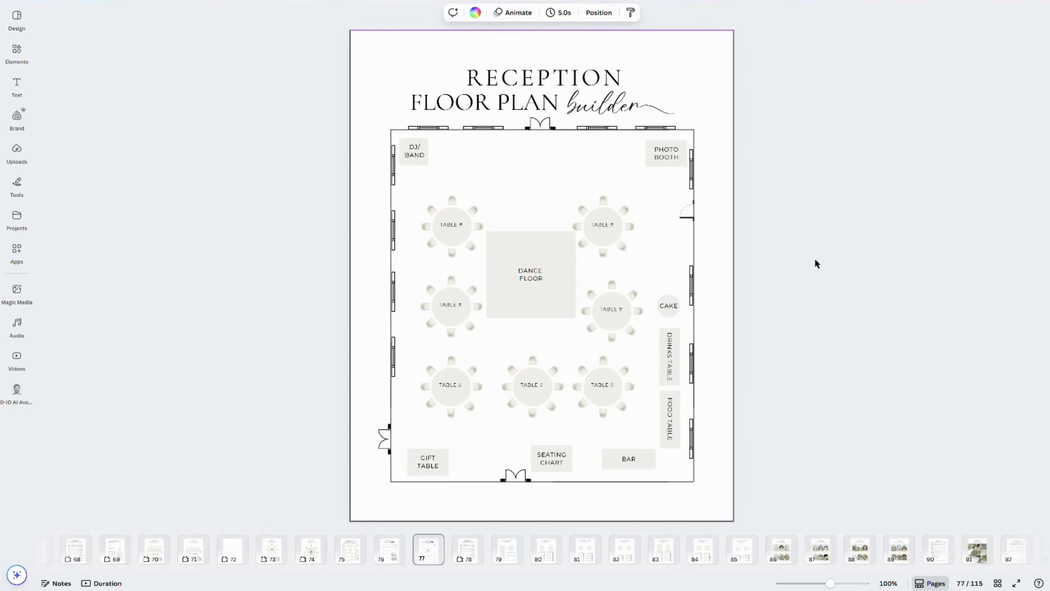
{"action": "key", "text": "ctrl+v"}
{"action": "left_click_drag", "start_coordinate": [508, 480], "coordinate": [584, 176]}
Move the upper two round tables in the left column and the upper right table down, away from the head table
{"action": "left_click", "coordinate": [453, 244]}
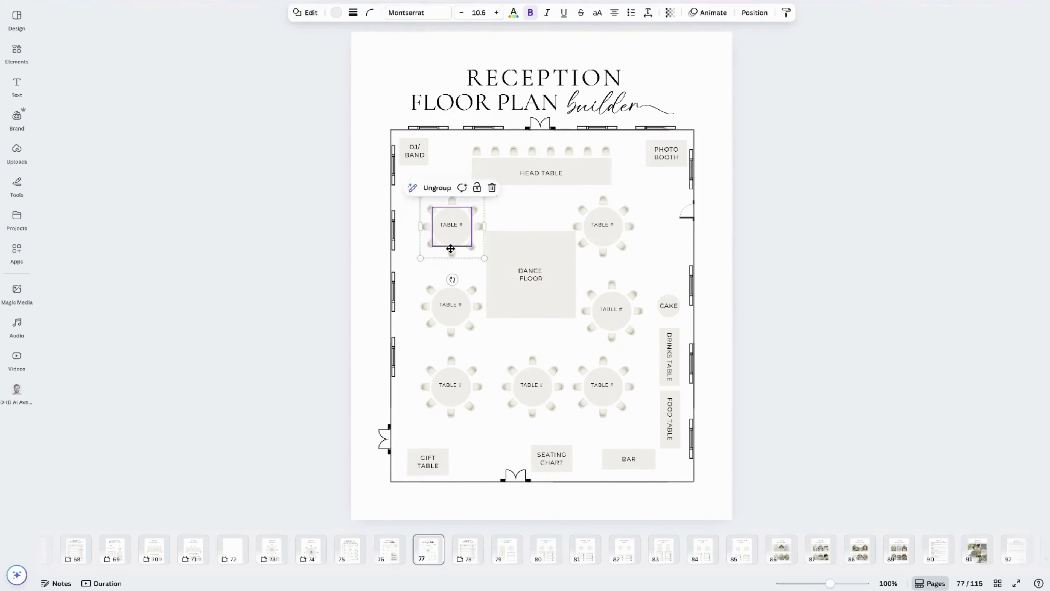
{"action": "left_click_drag", "start_coordinate": [453, 244], "coordinate": [449, 264]}
{"action": "left_click_drag", "start_coordinate": [452, 310], "coordinate": [448, 323]}
{"action": "left_click_drag", "start_coordinate": [611, 232], "coordinate": [621, 253]}
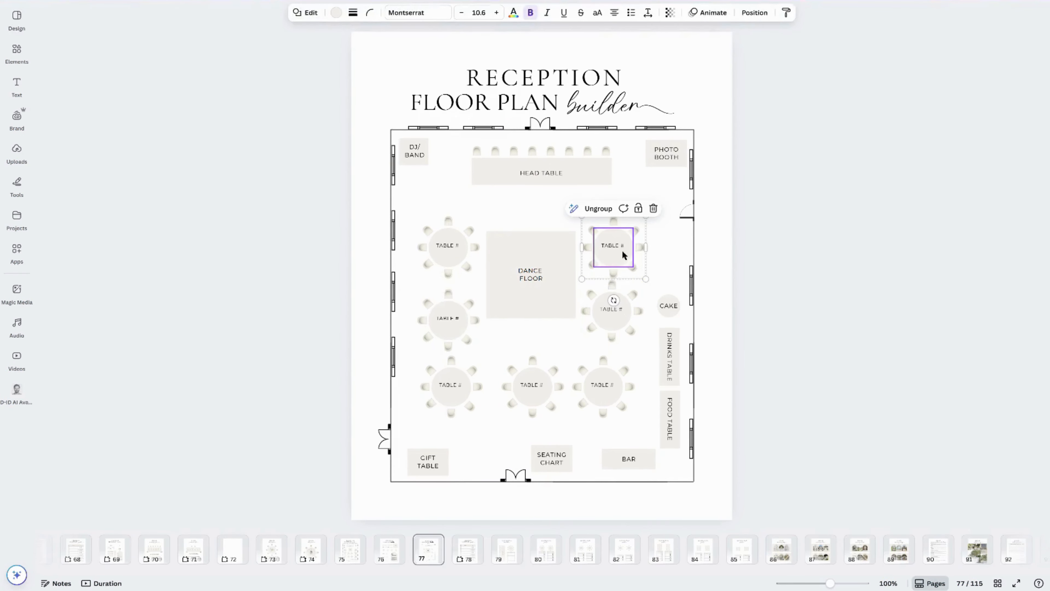
Shrink the three left round tables and the upper right one together, and move the lowest left table down above the gift table
{"action": "left_click", "coordinate": [466, 262], "text": "shift"}
{"action": "left_click", "coordinate": [451, 323], "text": "shift"}
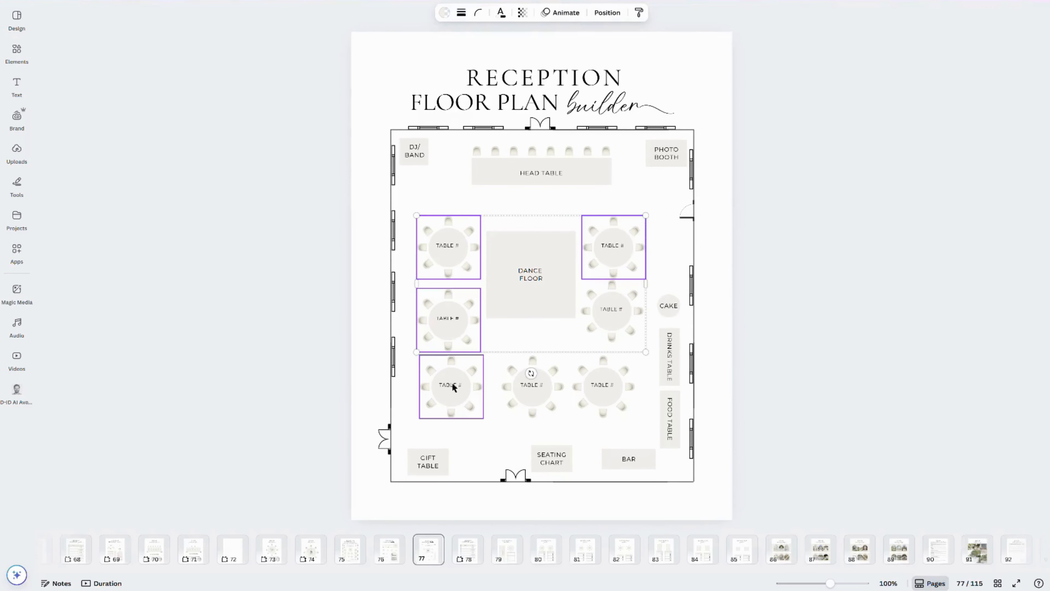
{"action": "left_click", "coordinate": [452, 381], "text": "shift"}
{"action": "left_click_drag", "start_coordinate": [645, 418], "coordinate": [598, 377]}
{"action": "left_click", "coordinate": [502, 340]}
{"action": "left_click_drag", "start_coordinate": [457, 357], "coordinate": [451, 396]}
Shrink the lower middle, lower right and cake-side round tables to match the smaller tables, shifting the lower right one inward
{"action": "left_click", "coordinate": [535, 390]}
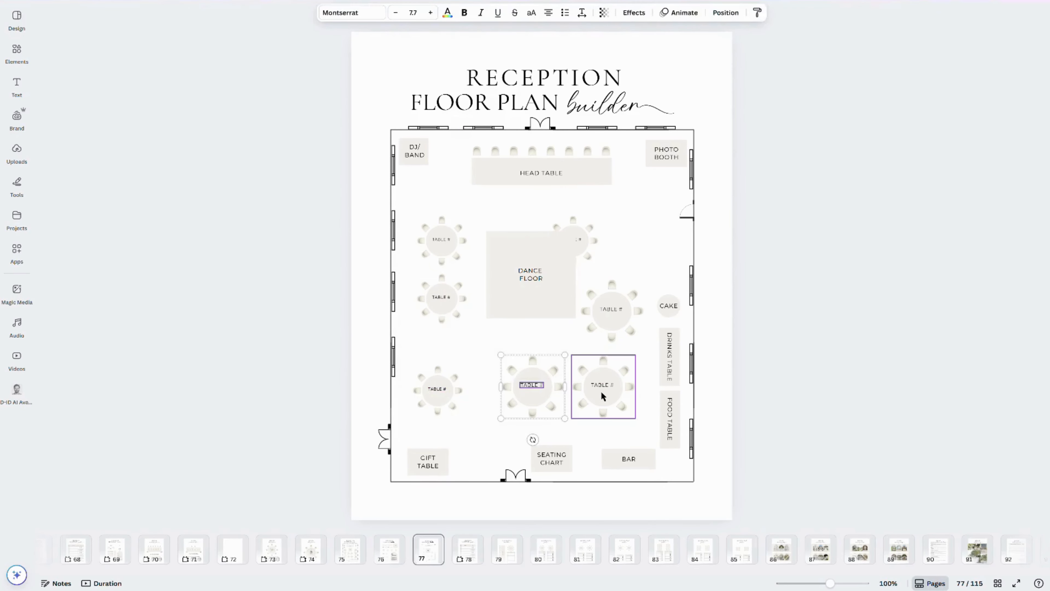
{"action": "left_click", "coordinate": [601, 392], "text": "shift"}
{"action": "left_click_drag", "start_coordinate": [502, 420], "coordinate": [503, 394]}
{"action": "left_click", "coordinate": [527, 425]}
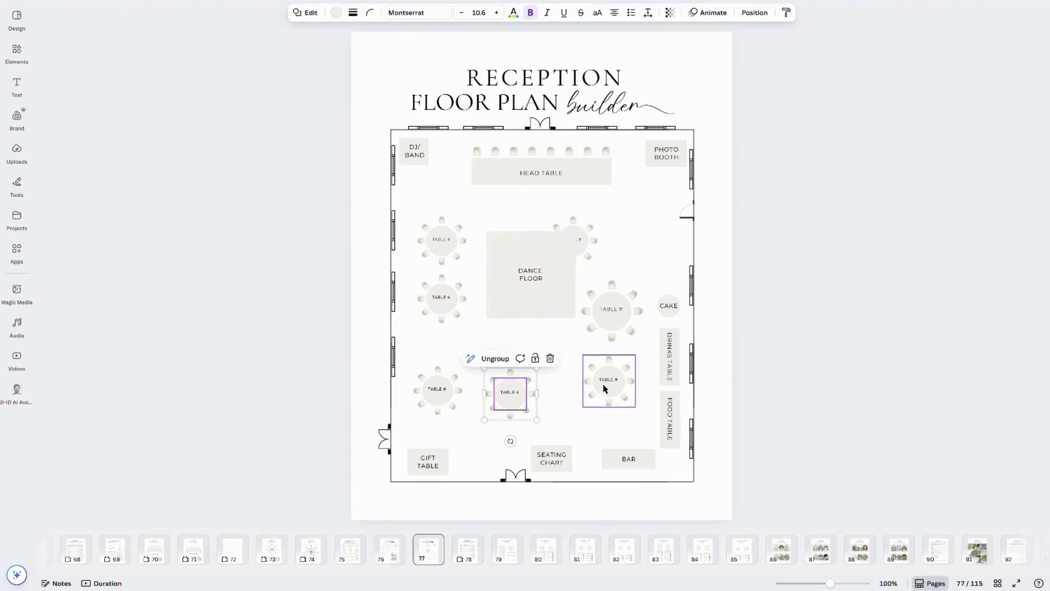
{"action": "left_click_drag", "start_coordinate": [602, 382], "coordinate": [580, 393]}
{"action": "left_click", "coordinate": [612, 310]}
{"action": "left_click_drag", "start_coordinate": [581, 346], "coordinate": [597, 331]}
Rearrange the round tables around a lowered dance floor, with three above it, one to its left and three below
{"action": "left_click_drag", "start_coordinate": [455, 312], "coordinate": [451, 332]}
{"action": "left_click_drag", "start_coordinate": [542, 283], "coordinate": [558, 321]}
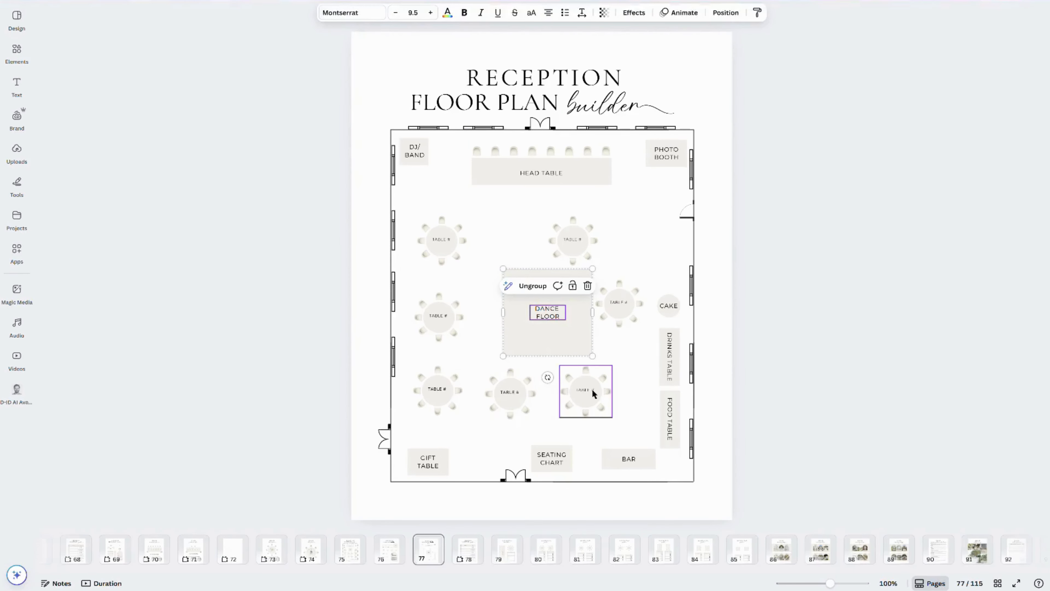
{"action": "left_click_drag", "start_coordinate": [595, 394], "coordinate": [619, 395]}
{"action": "left_click_drag", "start_coordinate": [528, 400], "coordinate": [542, 398]}
{"action": "left_click_drag", "start_coordinate": [573, 240], "coordinate": [518, 240]}
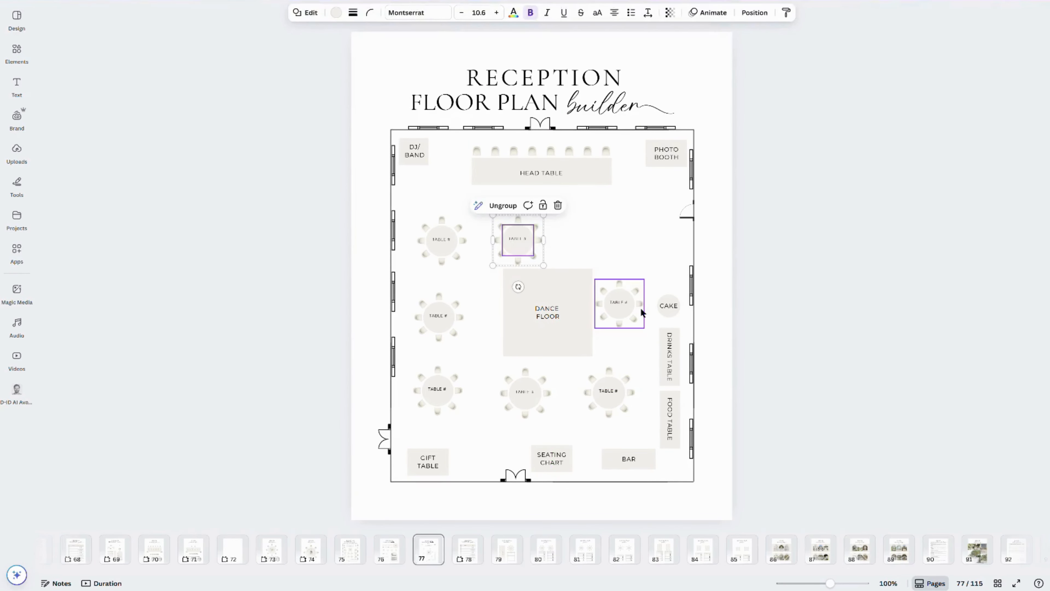
{"action": "left_click_drag", "start_coordinate": [619, 305], "coordinate": [592, 242]}
{"action": "left_click", "coordinate": [665, 239]}
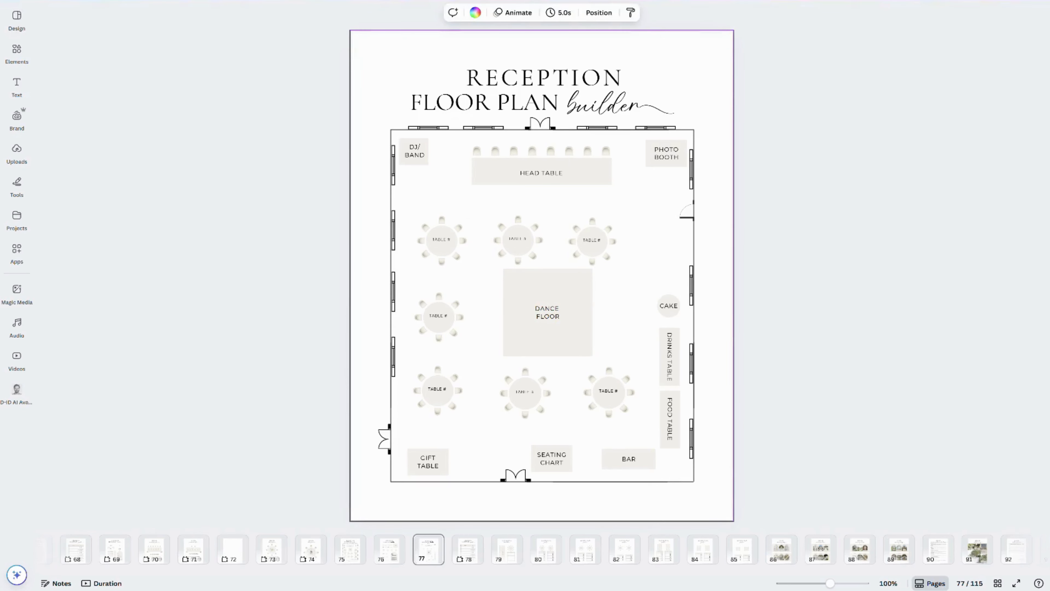
{"action": "left_click", "coordinate": [815, 293]}
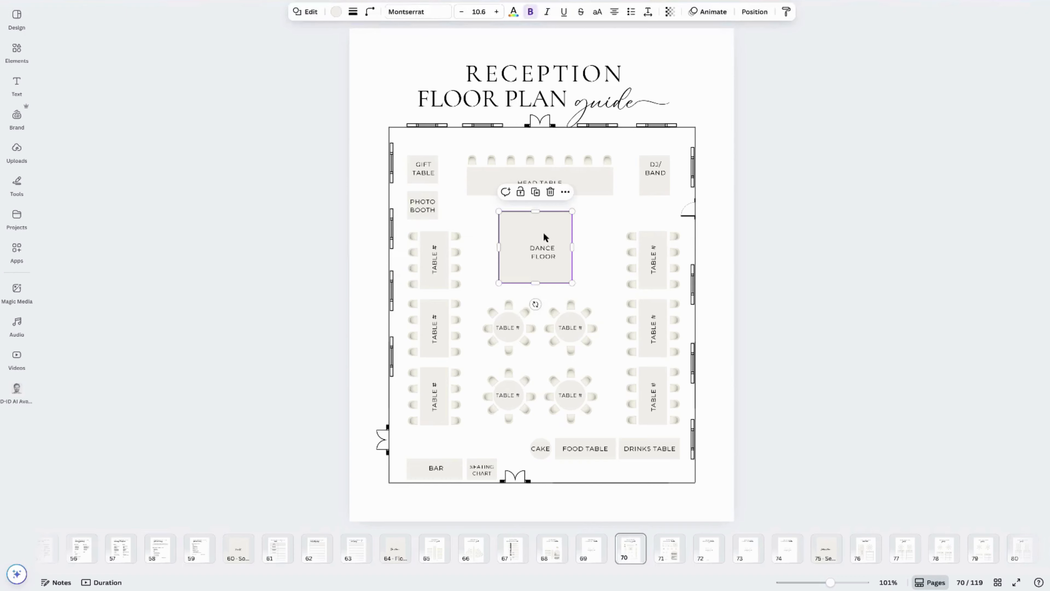
Group the dance floor square with its label on the reception floor plan guide and move them as one object
{"action": "left_click", "coordinate": [815, 293]}
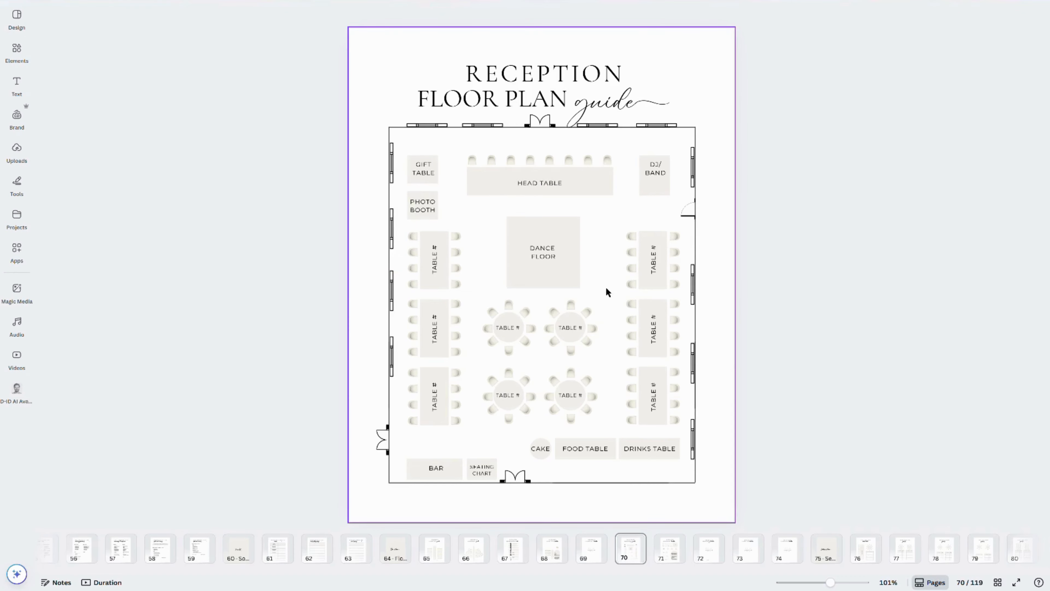
{"action": "left_click", "coordinate": [553, 230]}
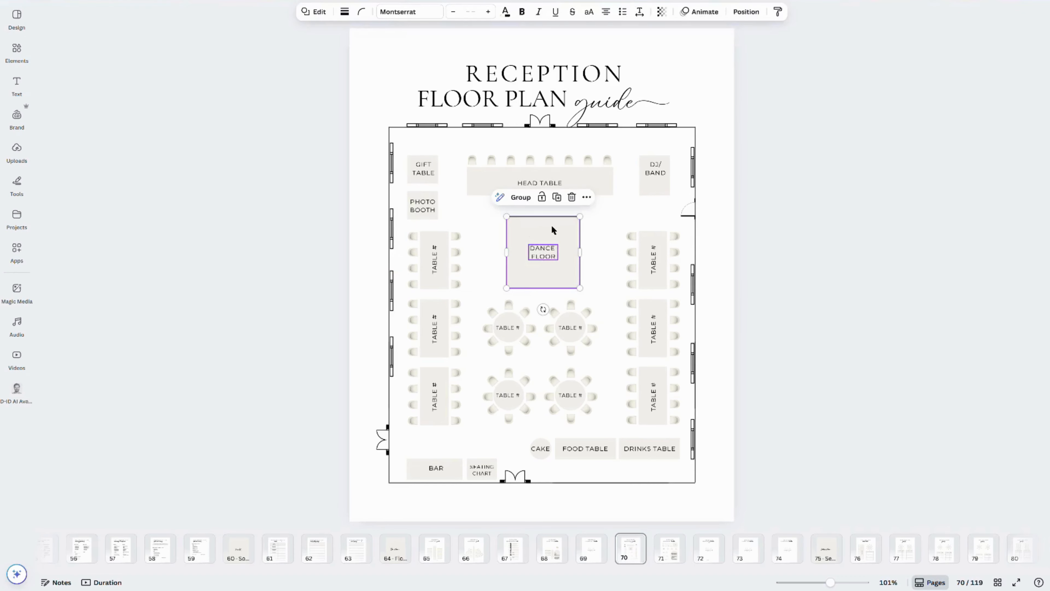
{"action": "left_click", "coordinate": [869, 315]}
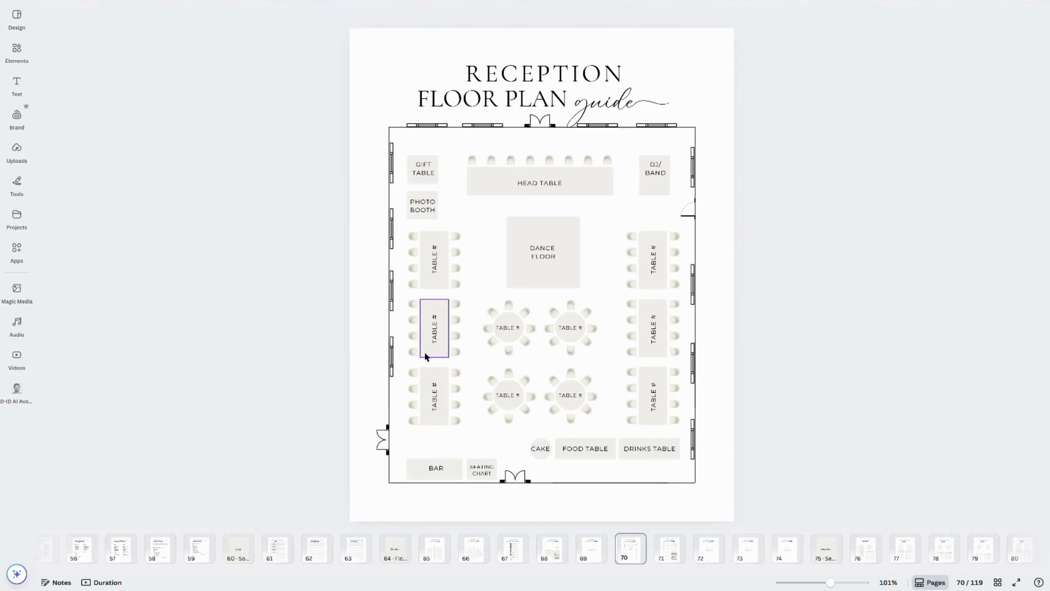
{"action": "left_click", "coordinate": [559, 259]}
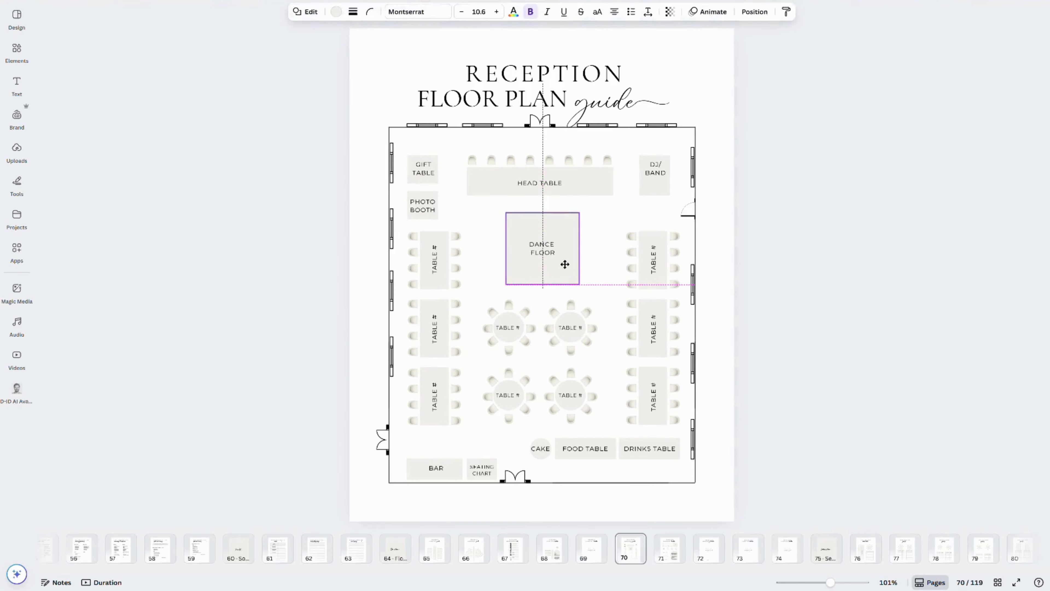
{"action": "left_click", "coordinate": [750, 409]}
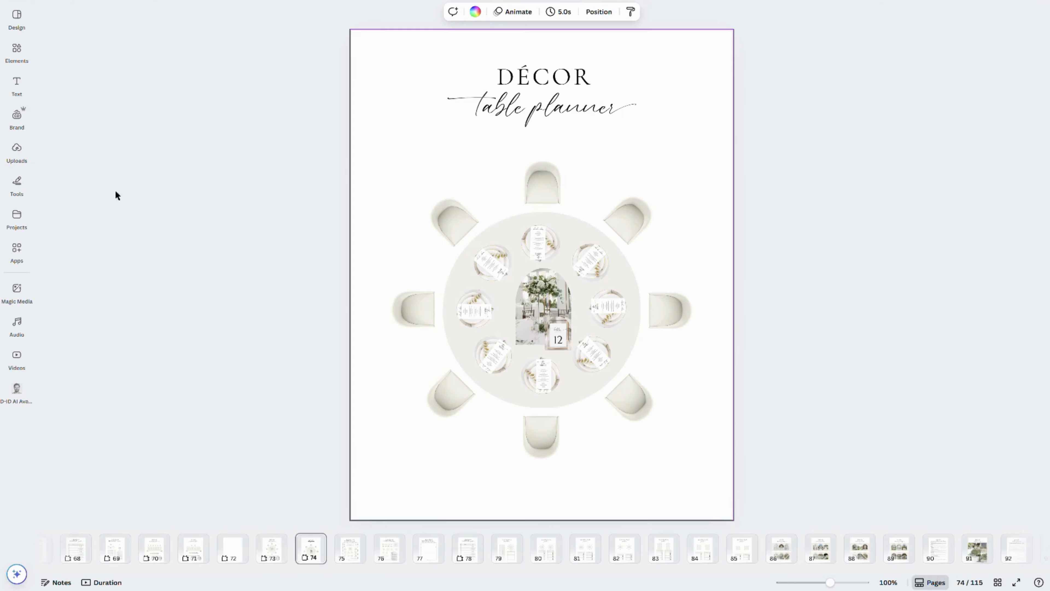
Replace the arched centerpiece photo on the décor table planner with the tall floral arrangement photo from the "wedding flowers table" results
{"action": "left_click", "coordinate": [19, 49]}
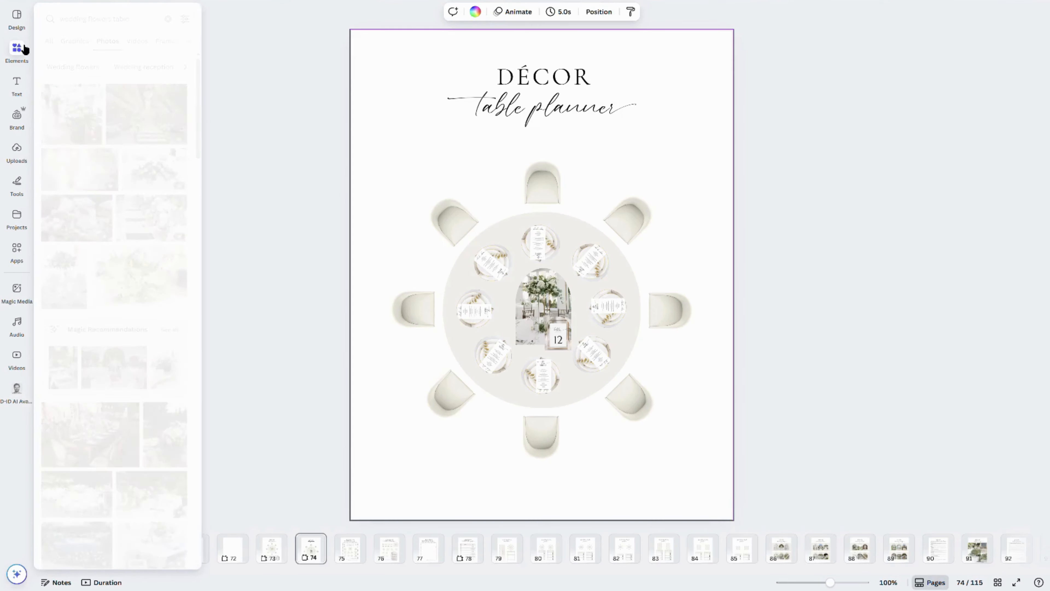
{"action": "left_click_drag", "start_coordinate": [77, 283], "coordinate": [627, 306]}
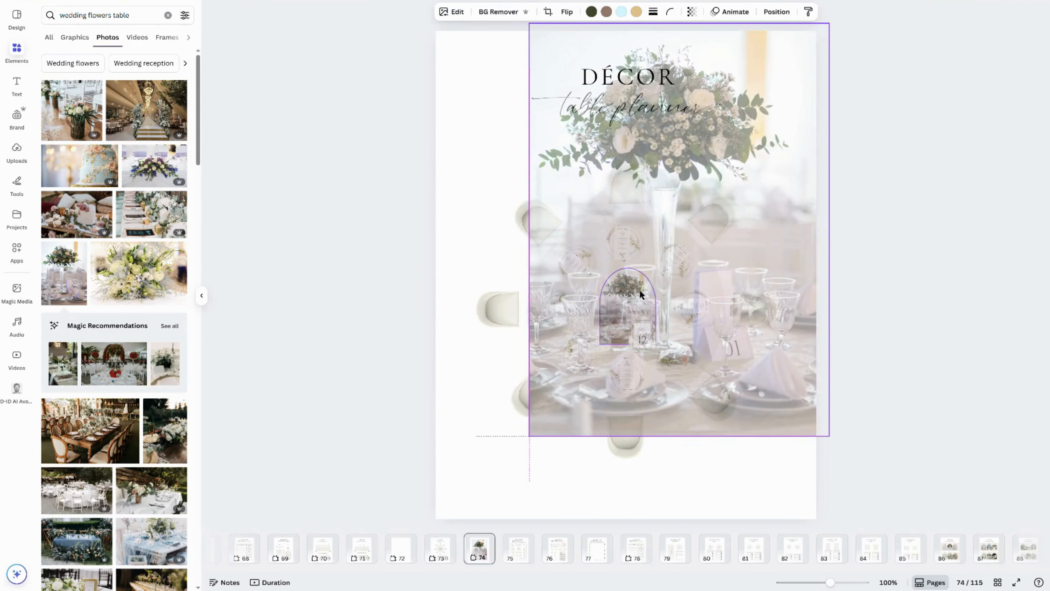
Search the photos for "wedding plate" and add the plate with greenery and a blank card at the table's lowest place setting
{"action": "left_click", "coordinate": [146, 22]}
{"action": "key", "text": "BackSpace"}
{"action": "key", "text": "BackSpace"}
{"action": "key", "text": "BackSpace"}
{"action": "key", "text": "BackSpace"}
{"action": "key", "text": "BackSpace"}
{"action": "key", "text": "BackSpace"}
{"action": "key", "text": "BackSpace"}
{"action": "key", "text": "BackSpace"}
{"action": "key", "text": "BackSpace"}
{"action": "key", "text": "BackSpace"}
{"action": "key", "text": "BackSpace"}
{"action": "key", "text": "BackSpace"}
{"action": "key", "text": "BackSpace"}
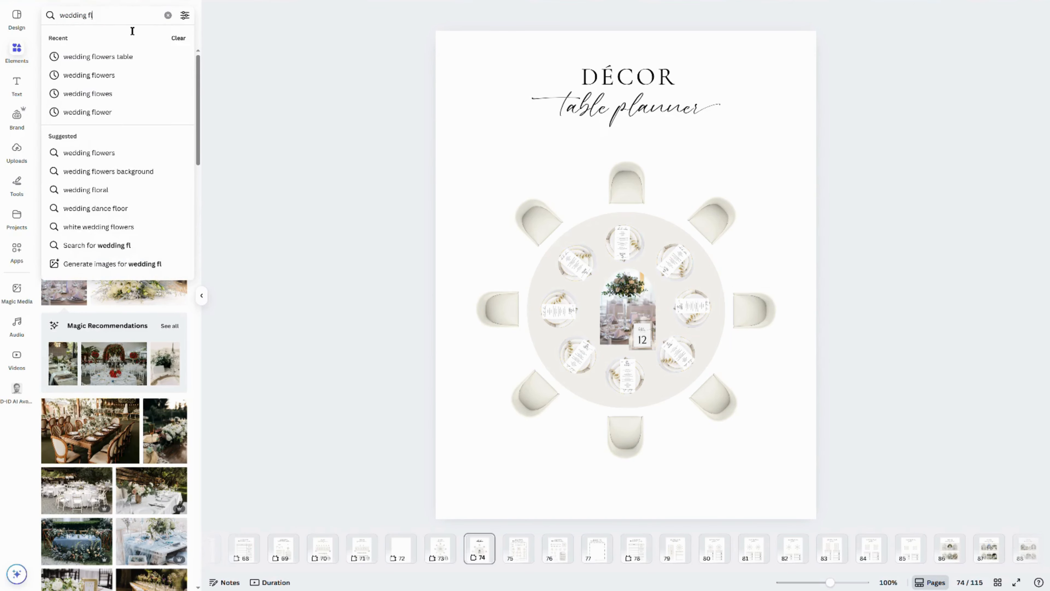
{"action": "type", "text": "plate"}
{"action": "key", "text": "Return"}
{"action": "scroll", "coordinate": [200, 208], "scroll_direction": "down", "scroll_amount": 10}
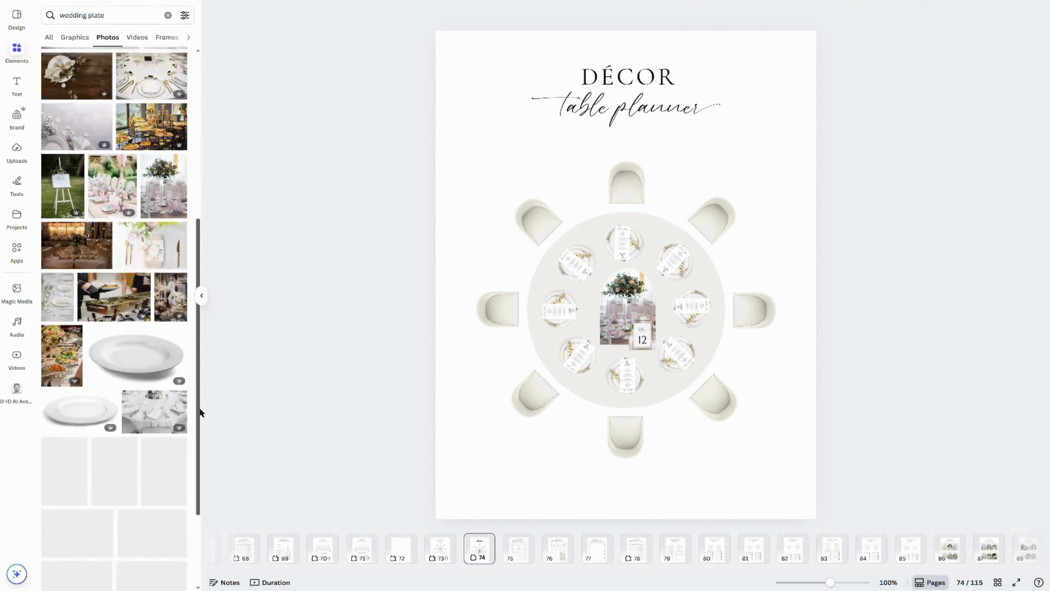
{"action": "scroll", "coordinate": [192, 416], "scroll_direction": "down", "scroll_amount": 10}
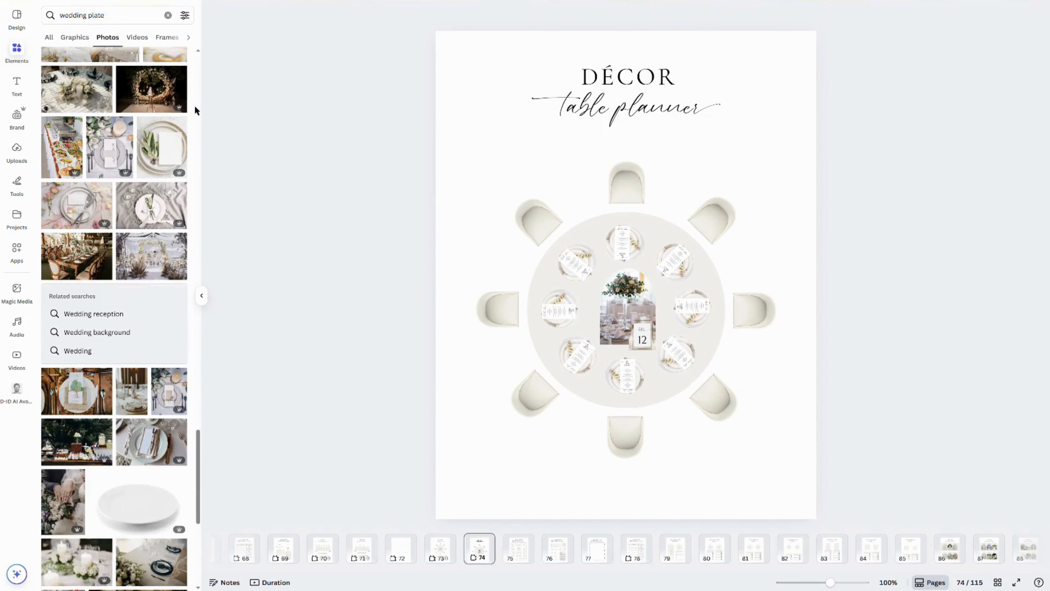
{"action": "left_click", "coordinate": [162, 147]}
{"action": "left_click_drag", "start_coordinate": [529, 407], "coordinate": [627, 374]}
{"action": "left_click", "coordinate": [177, 151]}
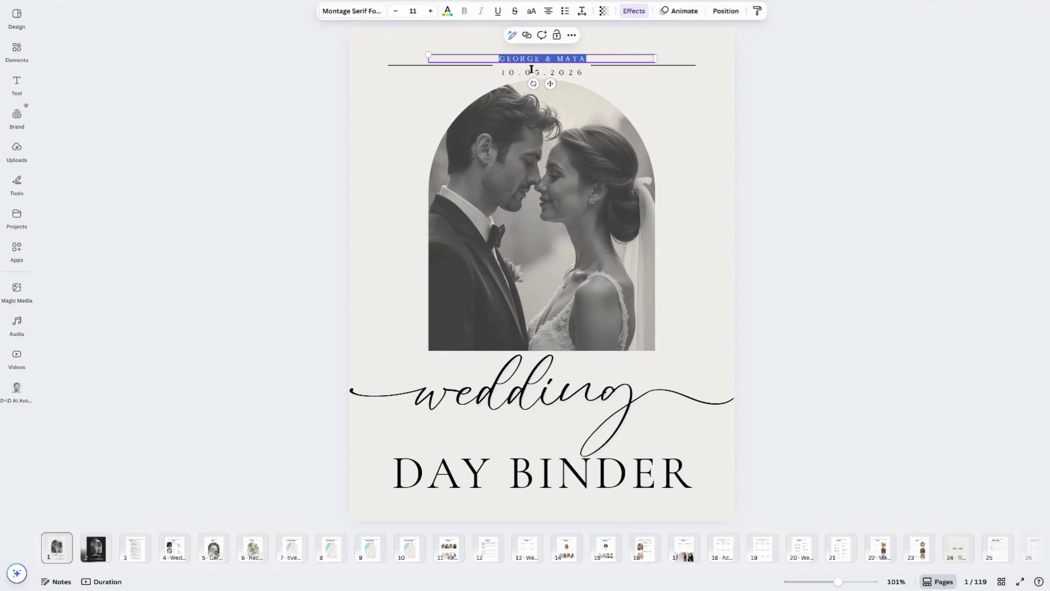
Change the small heading at the cover's top to "WEDDING DAY BINDER" and delete the large "DAY BINDER" title
{"action": "type", "text": "WEDDING DAY BINDER"}
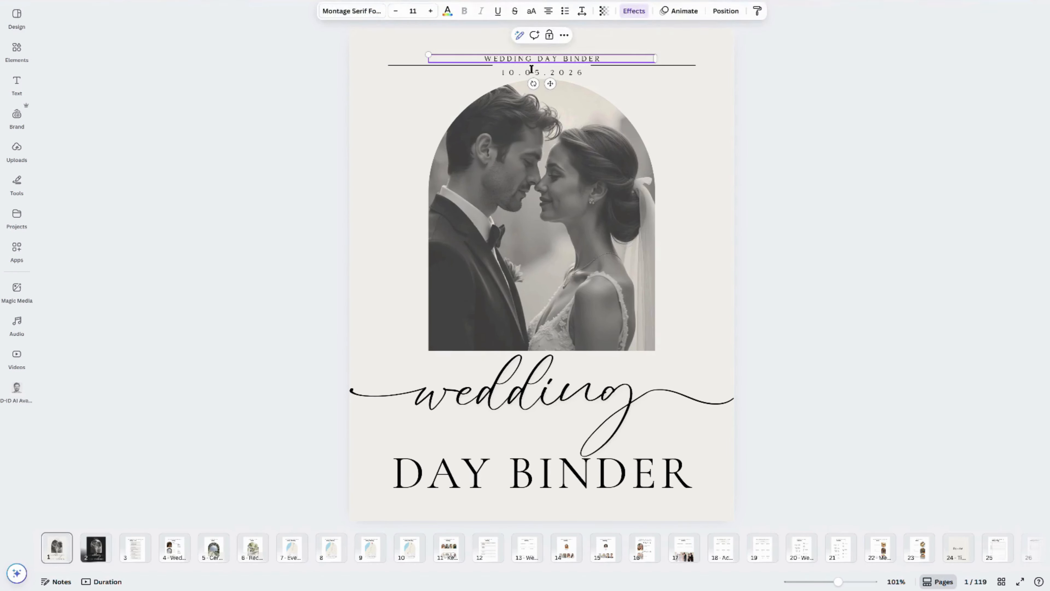
{"action": "left_click", "coordinate": [799, 138]}
{"action": "left_click", "coordinate": [584, 397]}
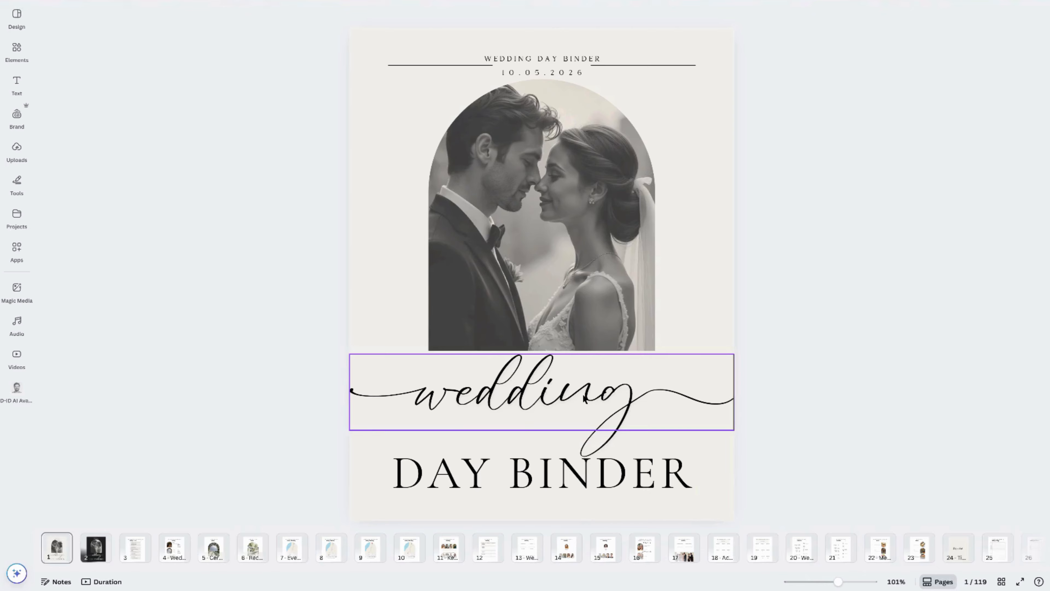
{"action": "left_click", "coordinate": [579, 485]}
{"action": "key", "text": "Delete"}
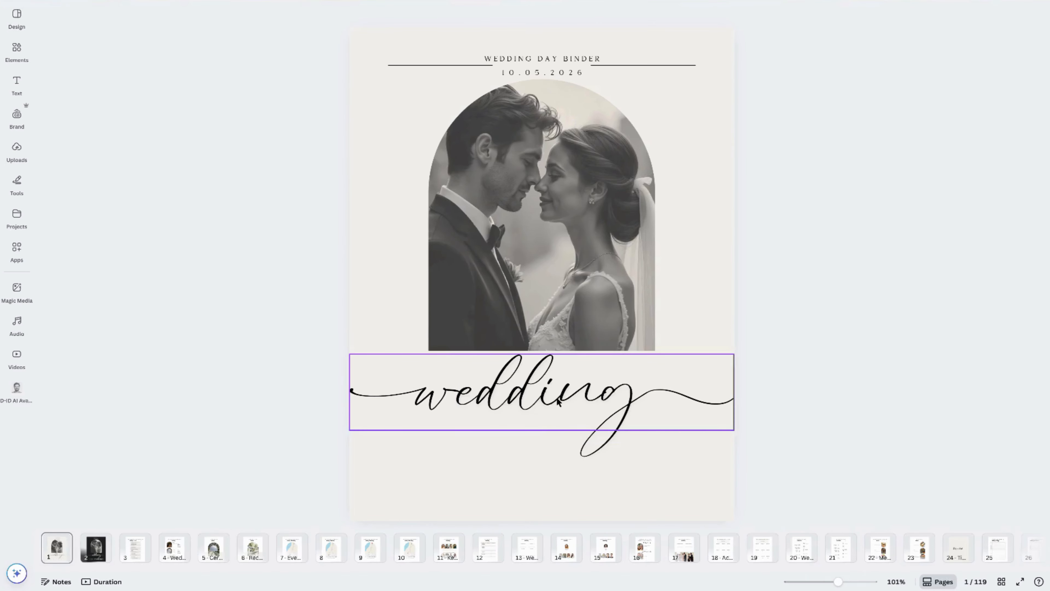
Ungroup the script "wedding" title and delete its opening "w" with the leading swash
{"action": "left_click", "coordinate": [560, 403]}
{"action": "right_click", "coordinate": [438, 409]}
{"action": "left_click", "coordinate": [498, 497]}
{"action": "left_click", "coordinate": [685, 400]}
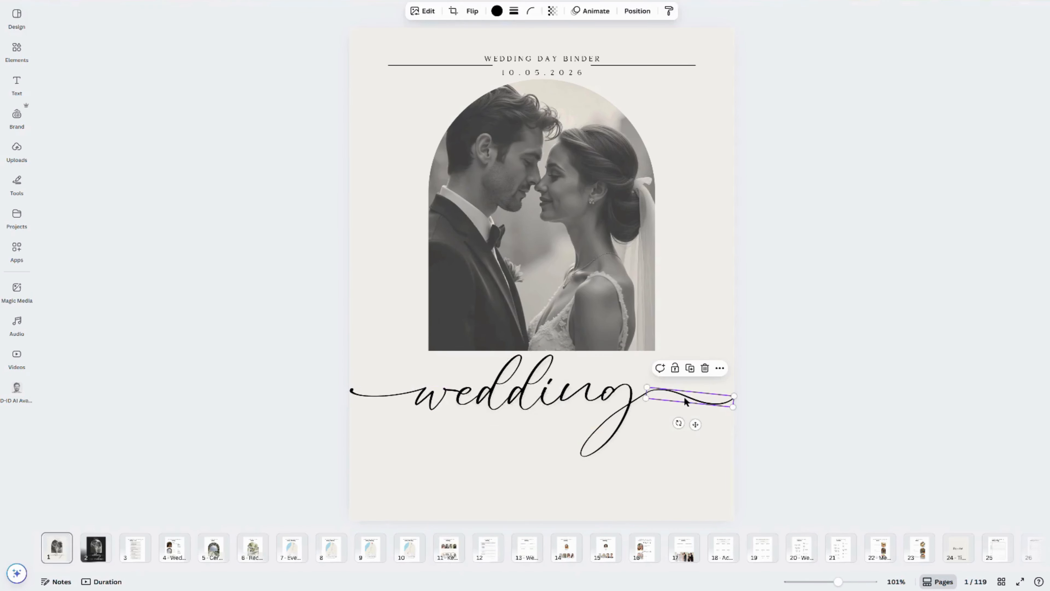
{"action": "left_click", "coordinate": [579, 397]}
{"action": "left_click", "coordinate": [428, 400]}
{"action": "key", "text": "Delete"}
Replace the remaining script text with the couple's first names joined by "&", reduce it to size 80.3 and widen its box to the page width
{"action": "left_click", "coordinate": [509, 396]}
{"action": "double_click", "coordinate": [514, 401]}
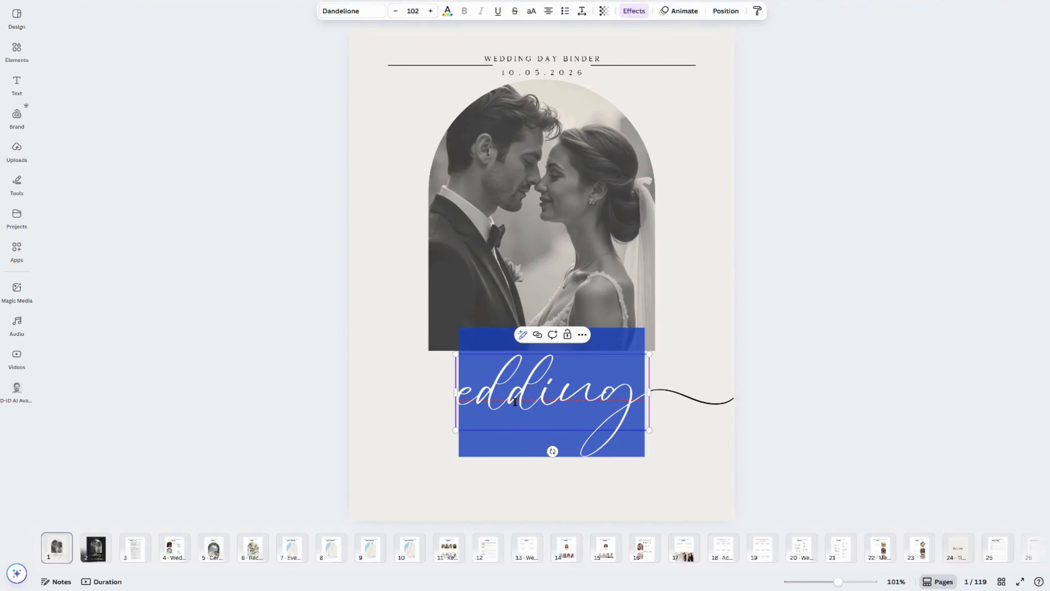
{"action": "type", "text": "Maya & George"}
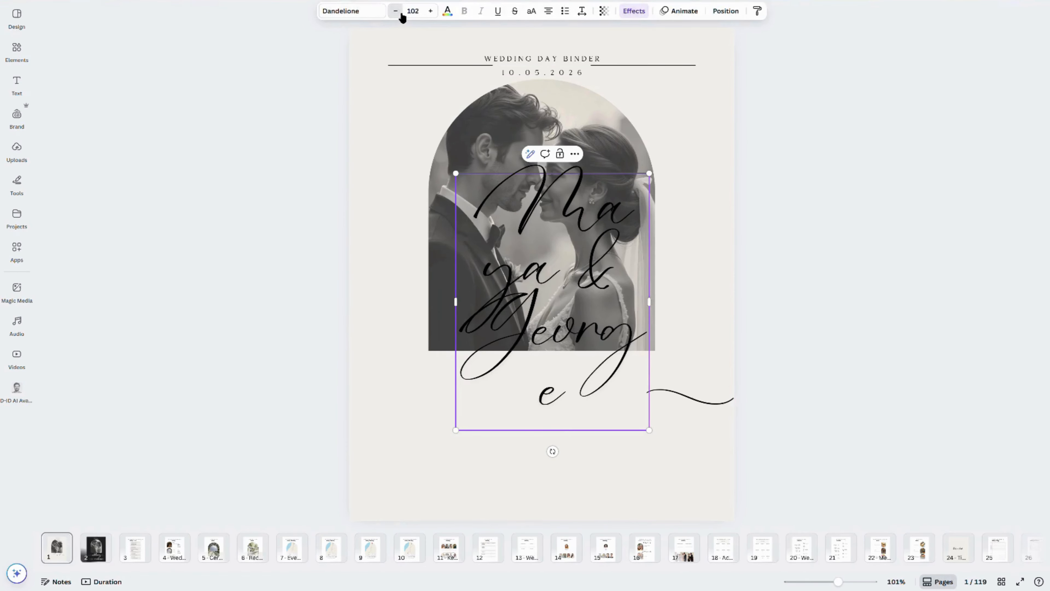
{"action": "left_click", "coordinate": [399, 13]}
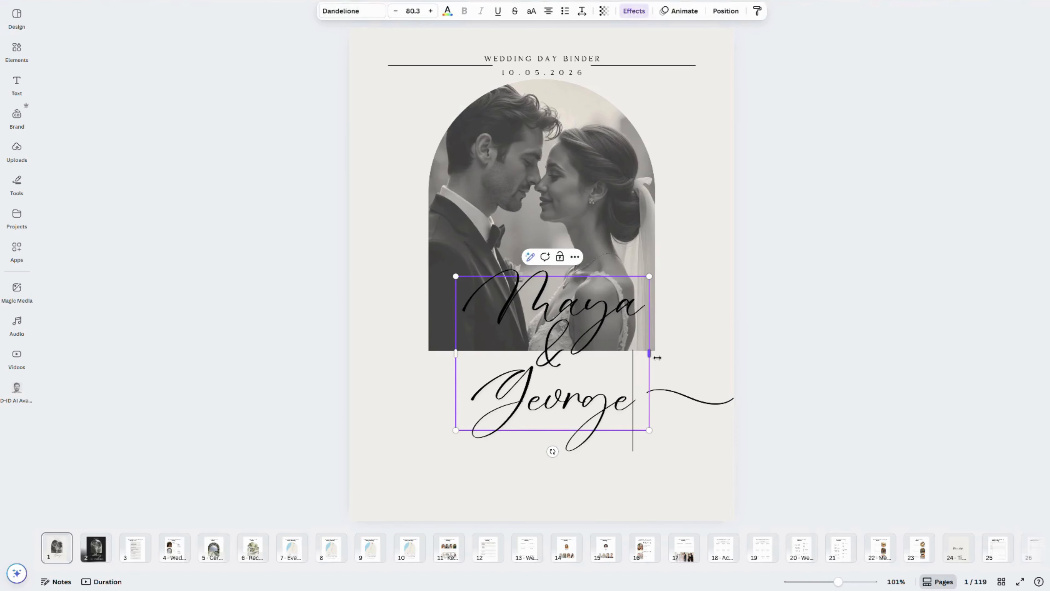
{"action": "left_click_drag", "start_coordinate": [649, 353], "coordinate": [735, 364]}
{"action": "left_click_drag", "start_coordinate": [360, 382], "coordinate": [349, 383]}
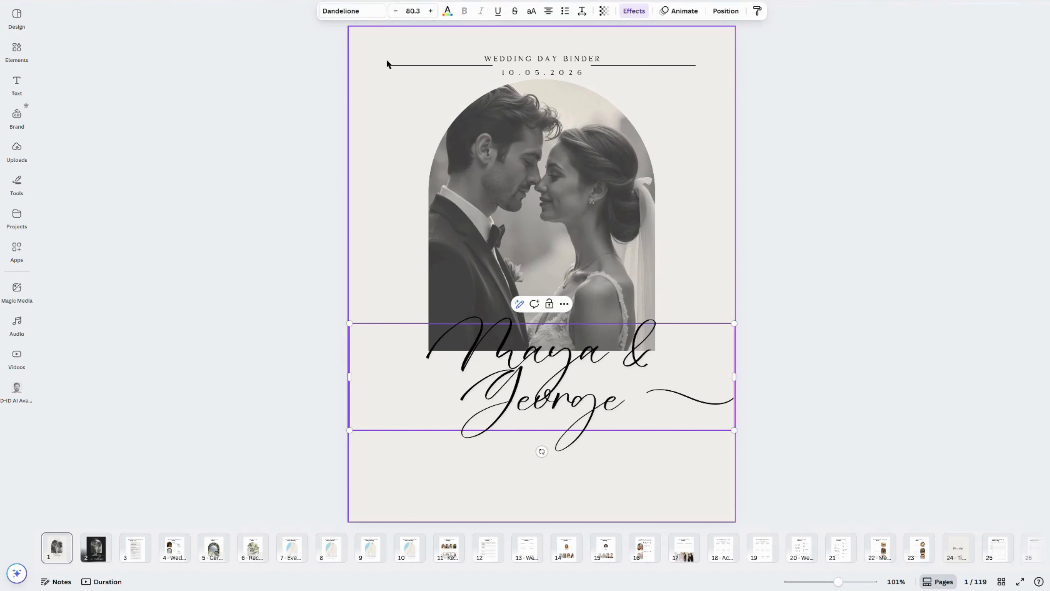
Reduce the couple's names to size 56.3 on one line and attach the loose swash to the end of the last letter
{"action": "left_click", "coordinate": [396, 11]}
{"action": "left_click", "coordinate": [396, 11]}
{"action": "left_click", "coordinate": [399, 15]}
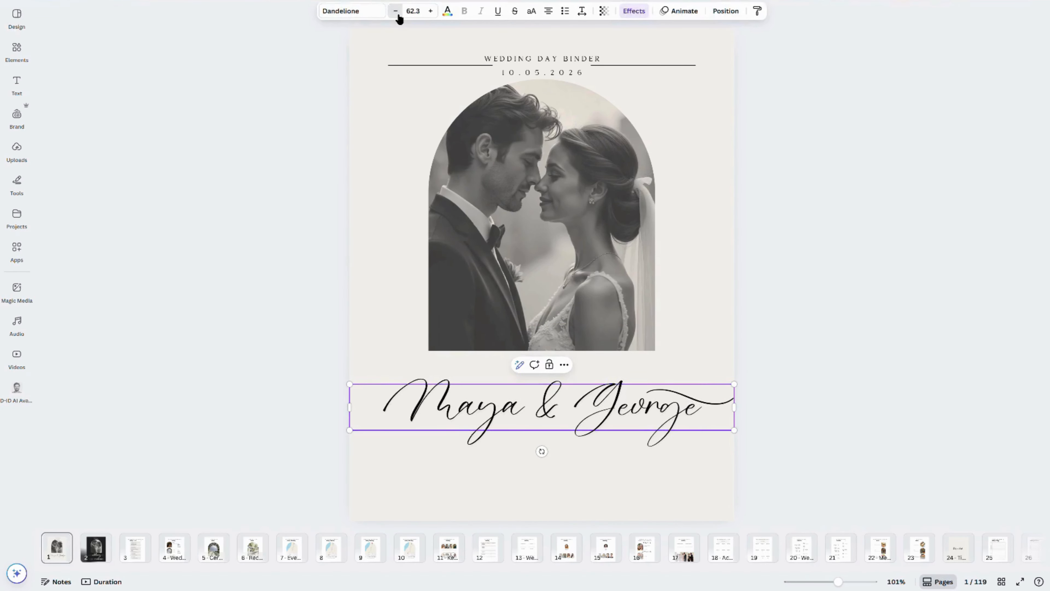
{"action": "left_click_drag", "start_coordinate": [655, 429], "coordinate": [635, 430]}
{"action": "left_click", "coordinate": [655, 393]}
{"action": "left_click_drag", "start_coordinate": [655, 394], "coordinate": [678, 408]}
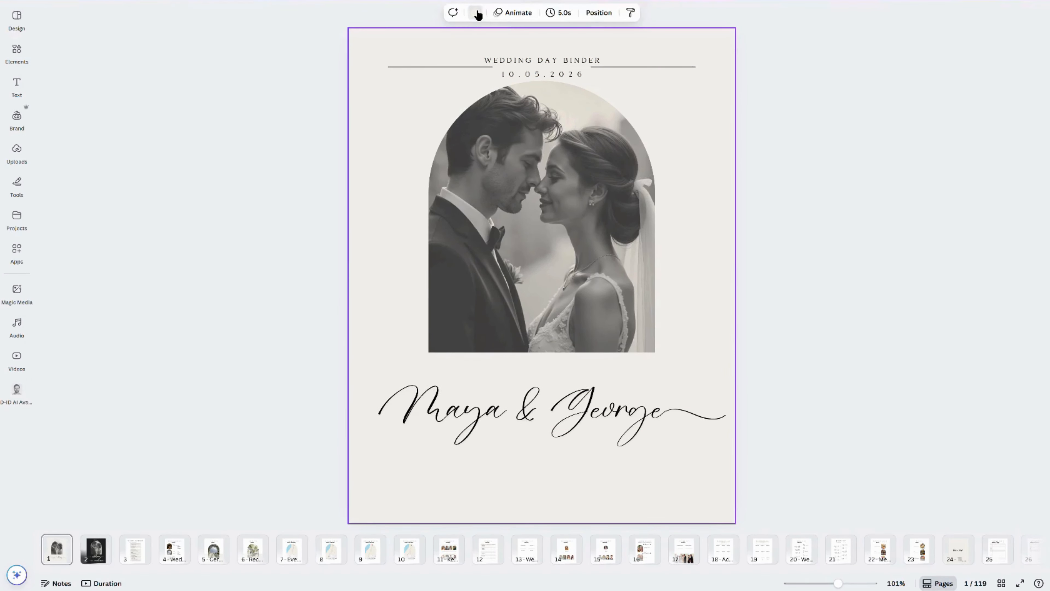
Try a white cover background and settle on the dark gray #1f1f1f document color
{"action": "left_click", "coordinate": [476, 14]}
{"action": "left_click", "coordinate": [51, 108]}
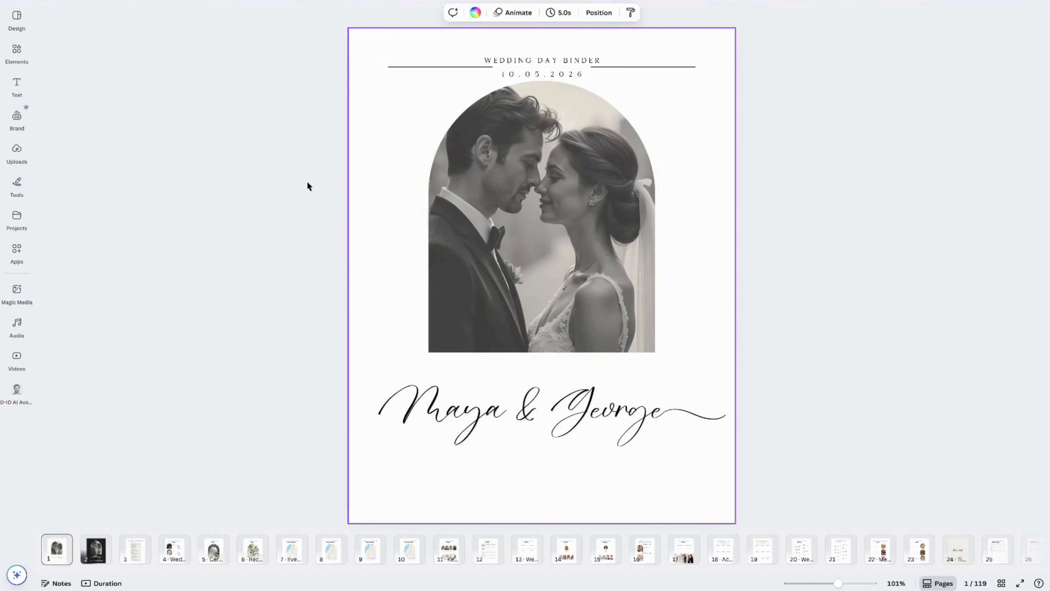
{"action": "left_click", "coordinate": [476, 13]}
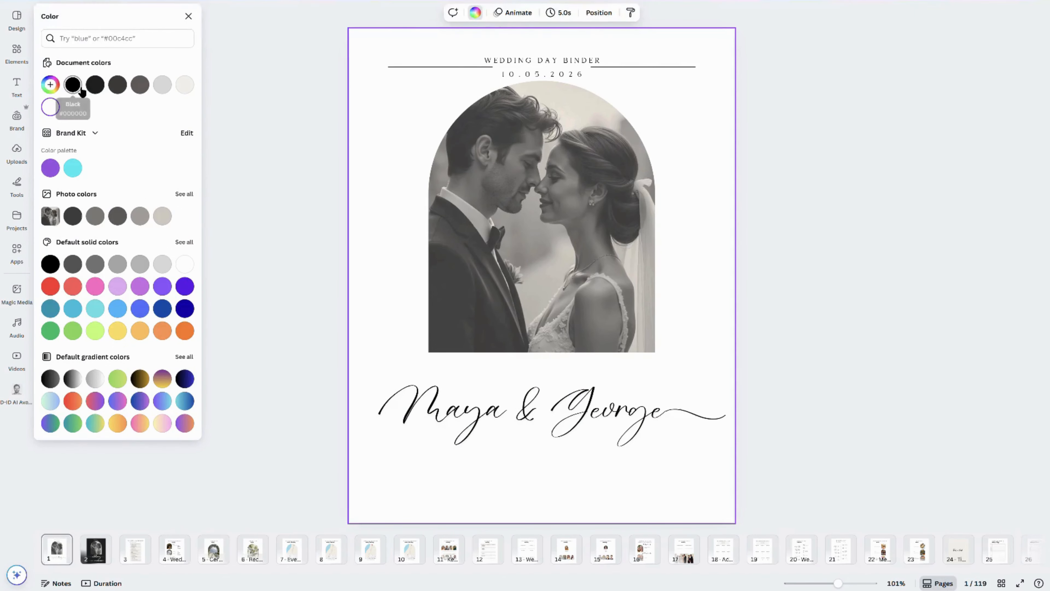
{"action": "left_click", "coordinate": [139, 87]}
{"action": "left_click", "coordinate": [119, 87]}
{"action": "left_click", "coordinate": [99, 88]}
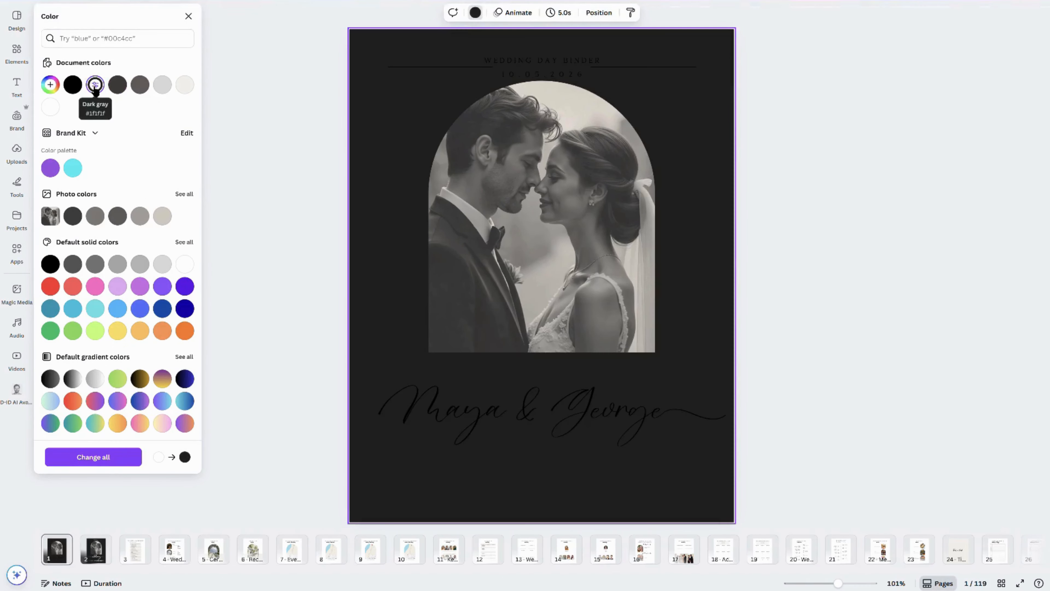
Recolor the cover's date, script names and "WEDDING DAY BINDER" heading white
{"action": "left_click", "coordinate": [514, 63]}
{"action": "left_click", "coordinate": [513, 74]}
{"action": "left_click", "coordinate": [447, 12]}
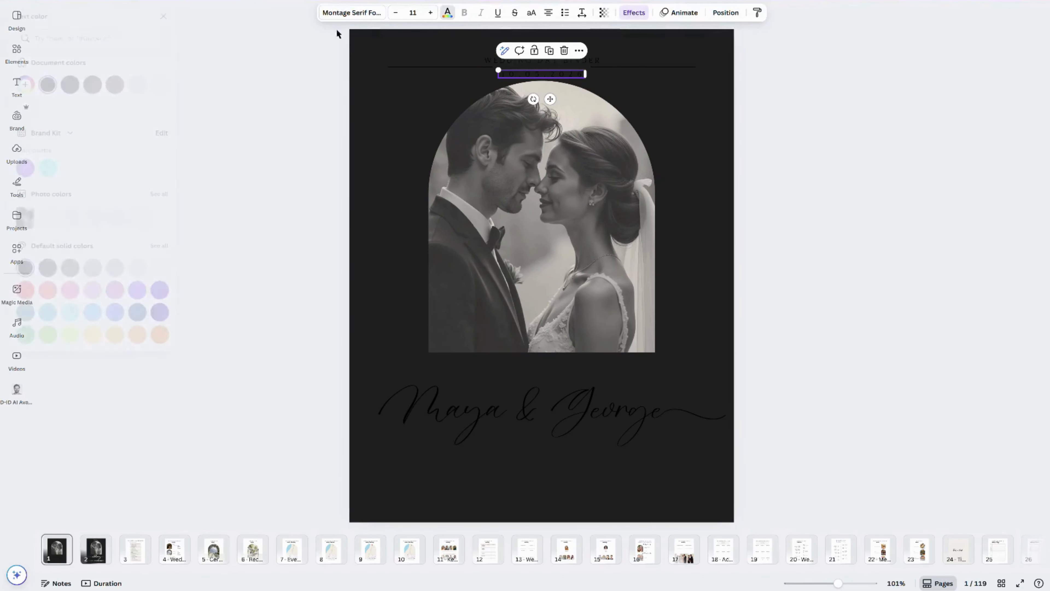
{"action": "left_click", "coordinate": [50, 107]}
{"action": "left_click", "coordinate": [475, 412]}
{"action": "left_click", "coordinate": [50, 106]}
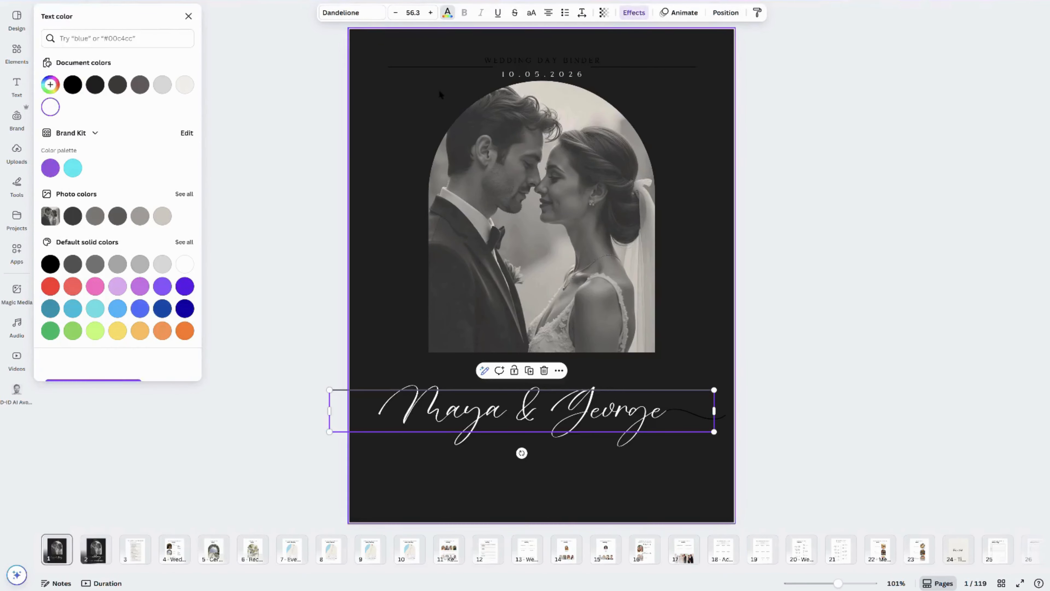
{"action": "left_click", "coordinate": [541, 60]}
{"action": "left_click", "coordinate": [50, 107]}
Set both thin lines beside the cover heading to white and select the swash after the names for recoloring
{"action": "left_click", "coordinate": [606, 67]}
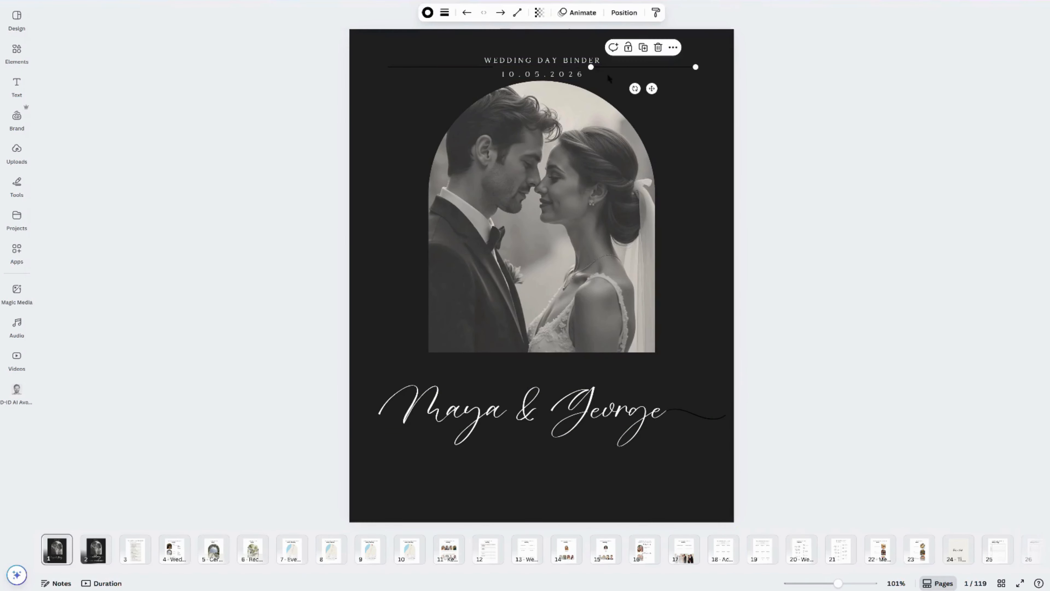
{"action": "left_click", "coordinate": [463, 66]}
{"action": "left_click", "coordinate": [428, 13]}
{"action": "left_click", "coordinate": [50, 107]}
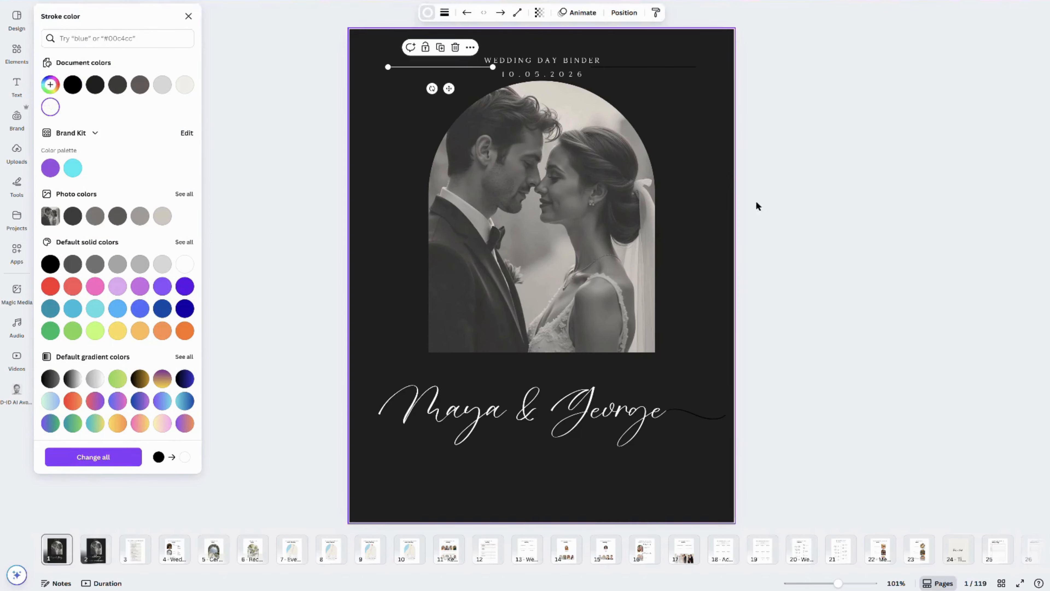
{"action": "left_click", "coordinate": [662, 67]}
{"action": "left_click", "coordinate": [60, 108]}
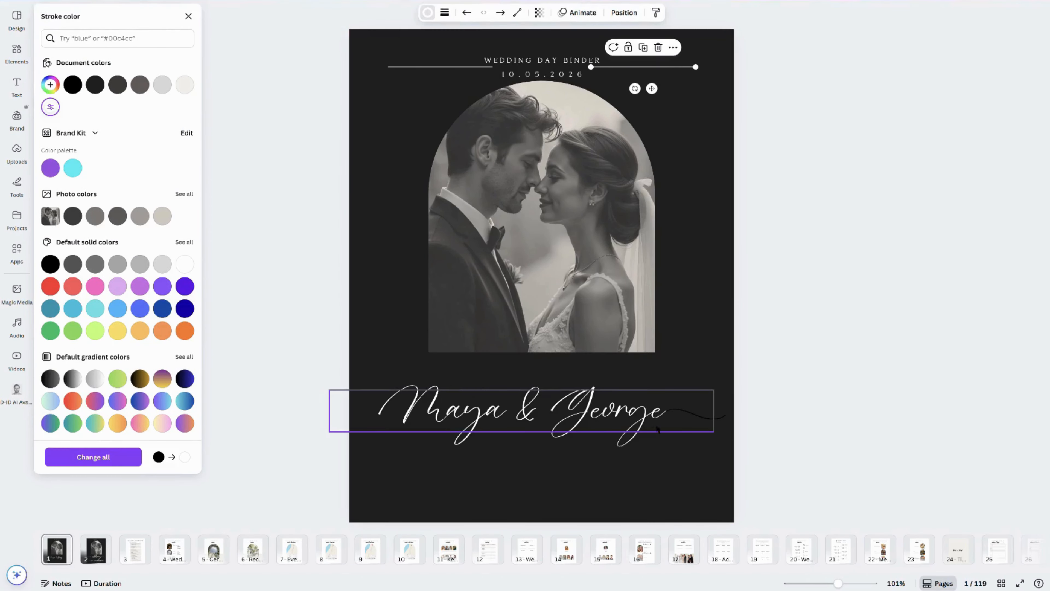
{"action": "left_click", "coordinate": [696, 414]}
{"action": "left_click", "coordinate": [496, 13]}
{"action": "left_click", "coordinate": [497, 12]}
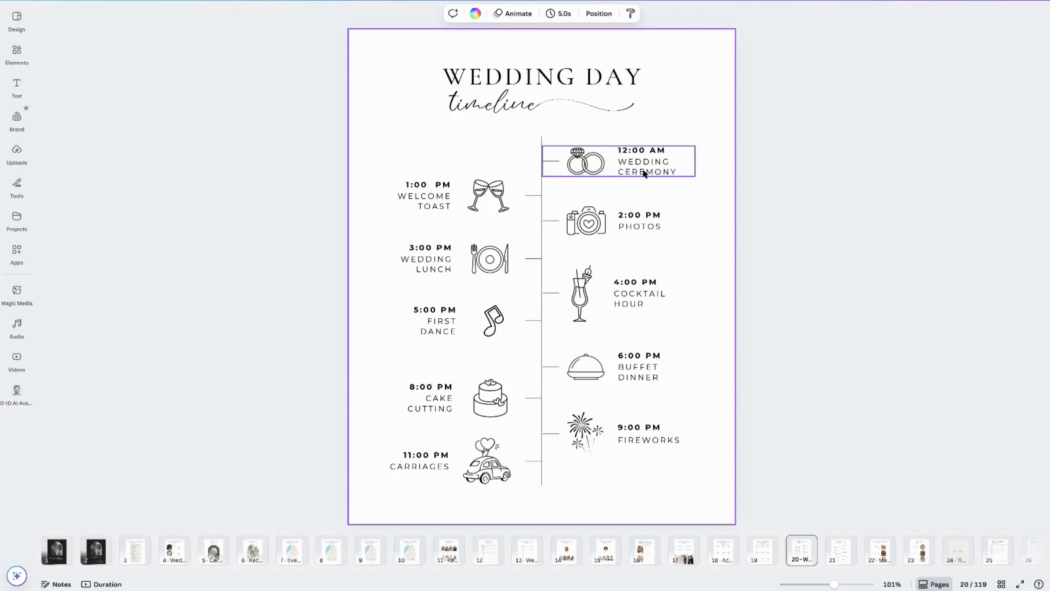
Ungroup the 12:00 AM wedding ceremony entry on the timeline page and rotate its rings icon
{"action": "right_click", "coordinate": [644, 173]}
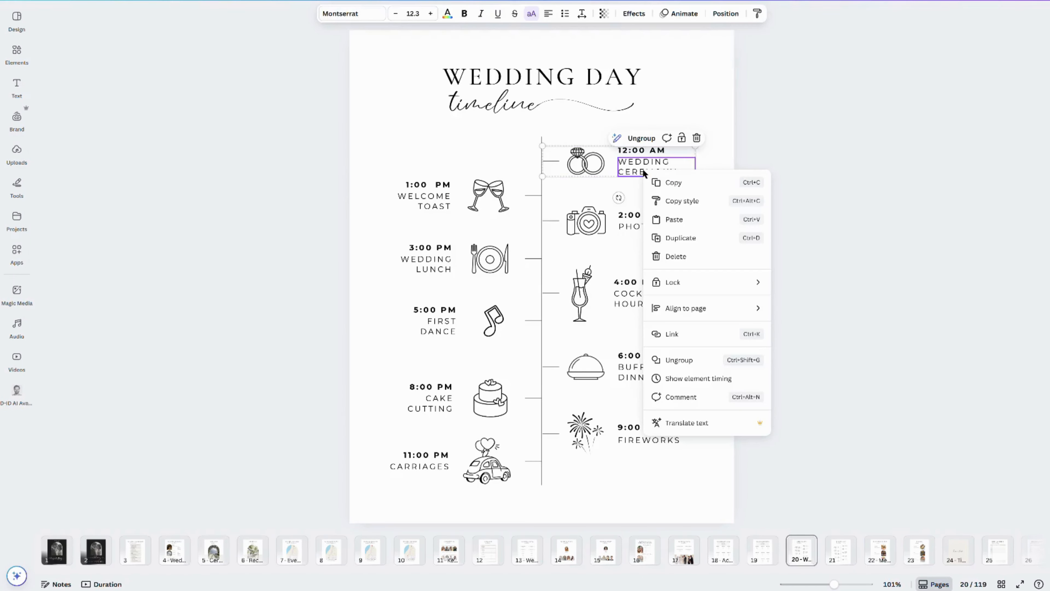
{"action": "left_click", "coordinate": [683, 360]}
{"action": "left_click", "coordinate": [585, 162]}
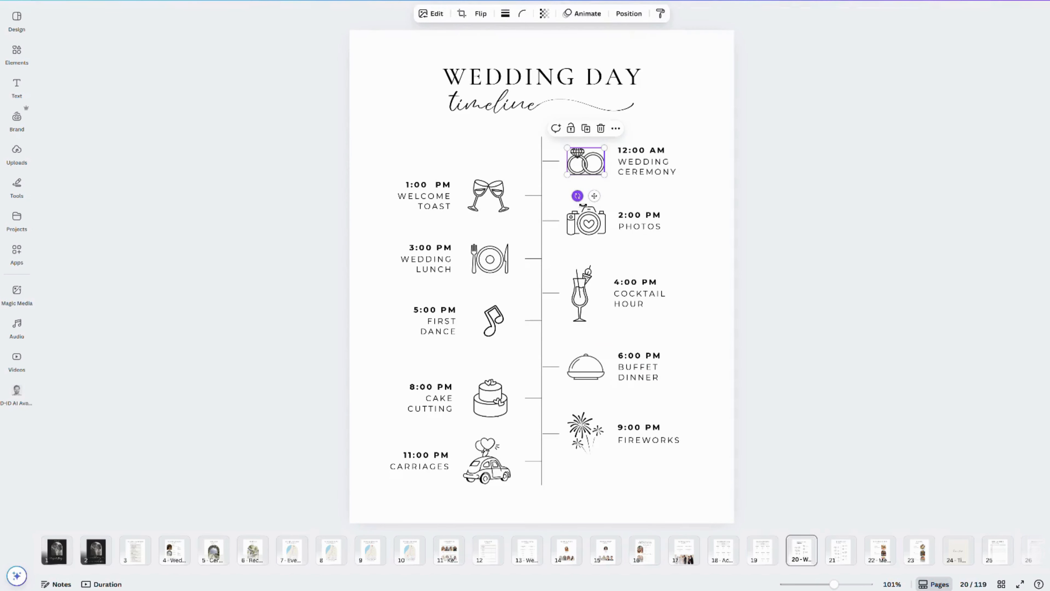
{"action": "left_click_drag", "start_coordinate": [577, 196], "coordinate": [610, 184]}
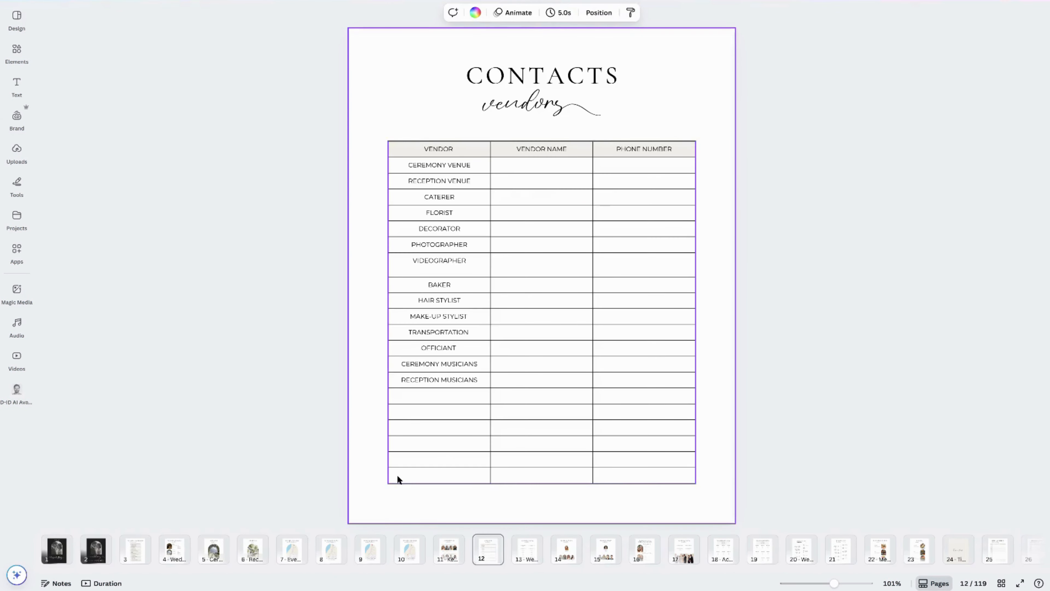
Add a row at the end of the vendor contacts table and delete one empty row again
{"action": "left_click", "coordinate": [396, 474]}
{"action": "left_click", "coordinate": [378, 474]}
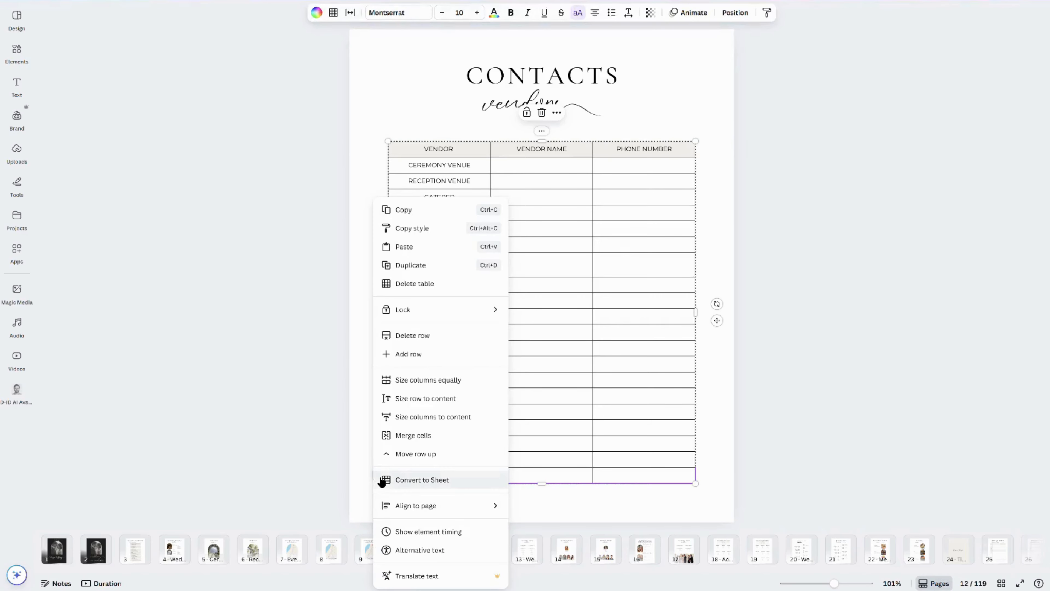
{"action": "left_click", "coordinate": [405, 354]}
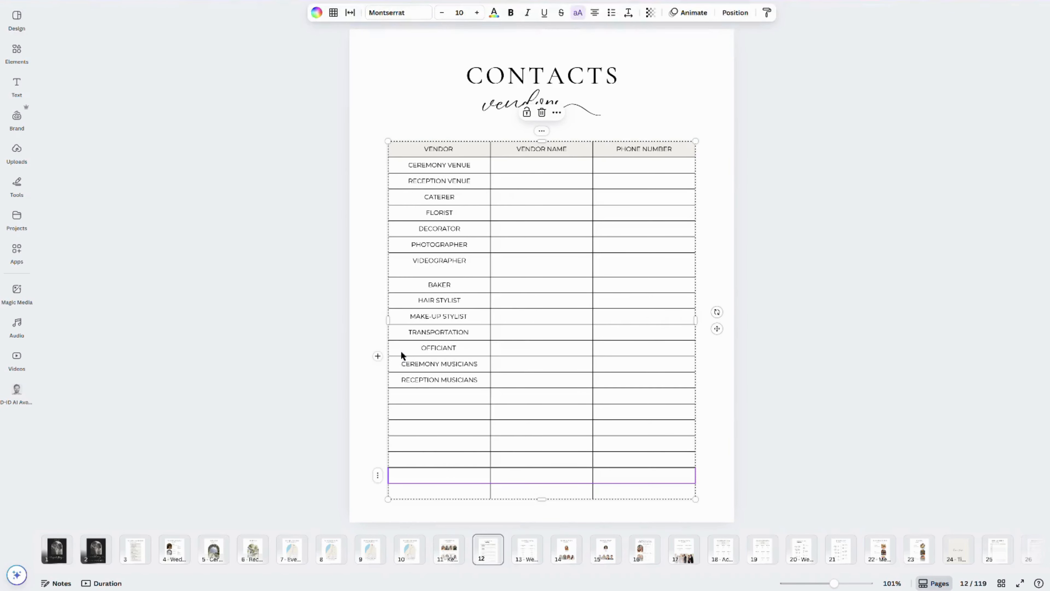
{"action": "left_click", "coordinate": [374, 475]}
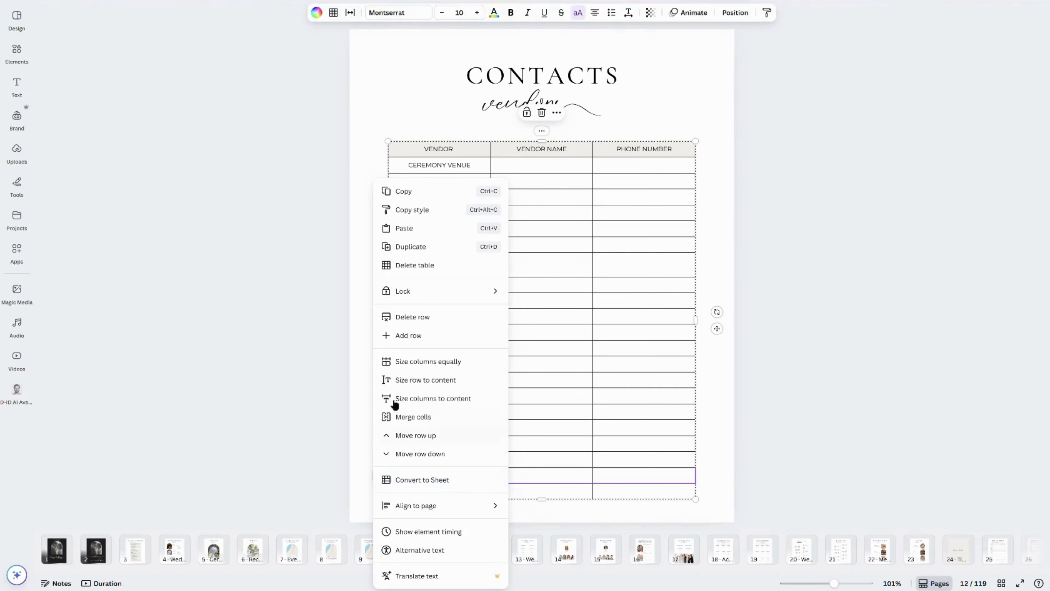
{"action": "left_click", "coordinate": [416, 318]}
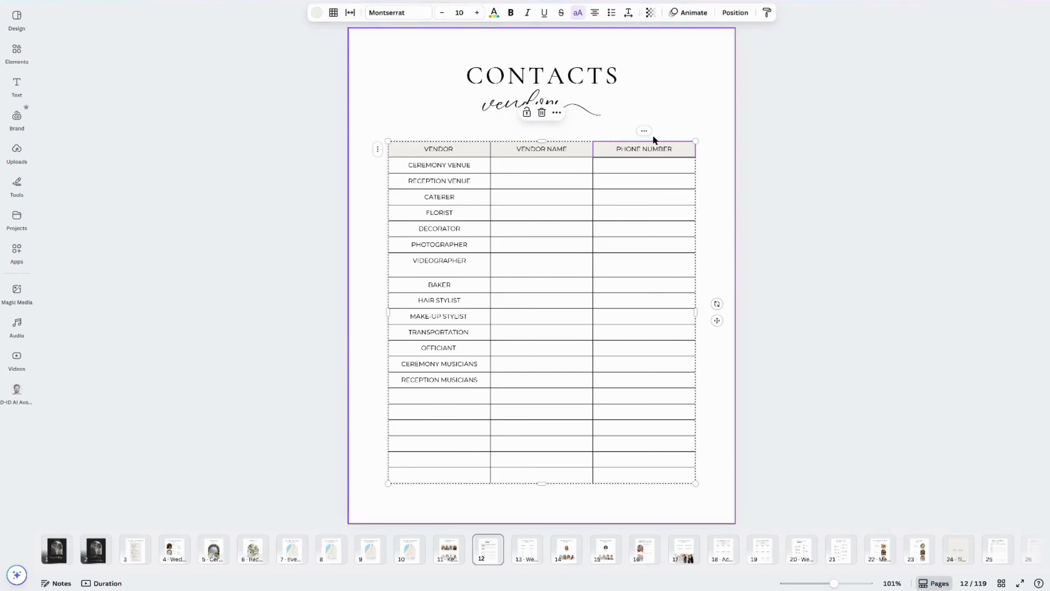
Add a column after Phone Number in the vendor contacts table and delete the Phone Number column
{"action": "left_click", "coordinate": [644, 131]}
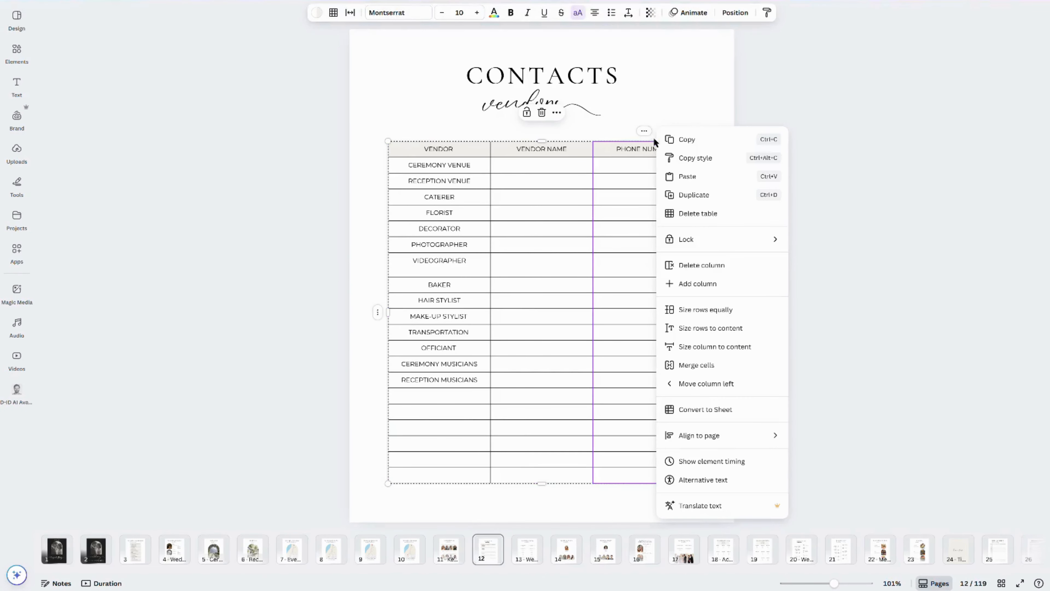
{"action": "left_click", "coordinate": [688, 285]}
{"action": "left_click", "coordinate": [581, 131]}
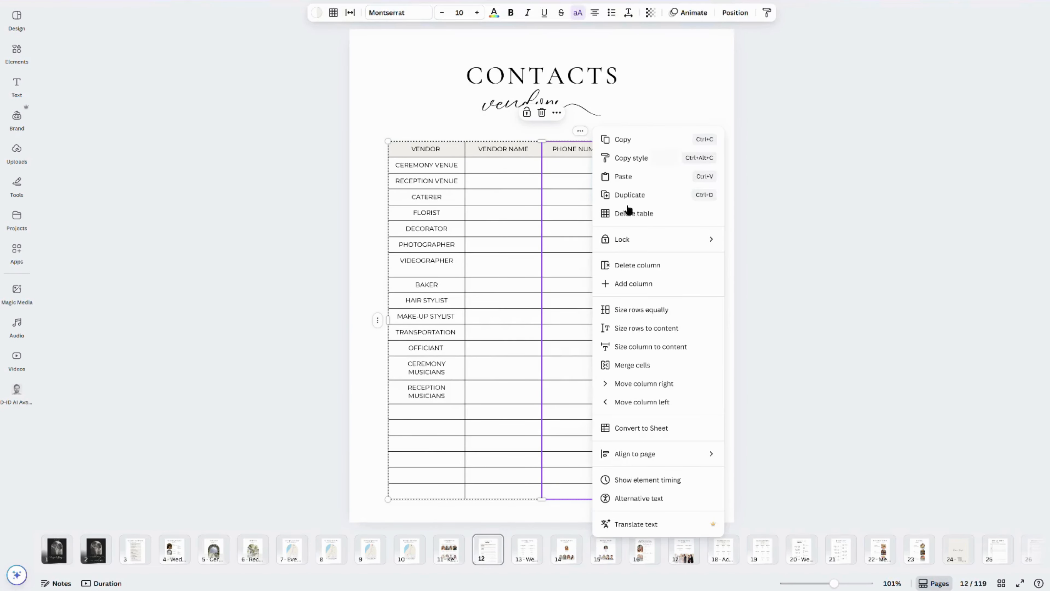
{"action": "left_click", "coordinate": [627, 269]}
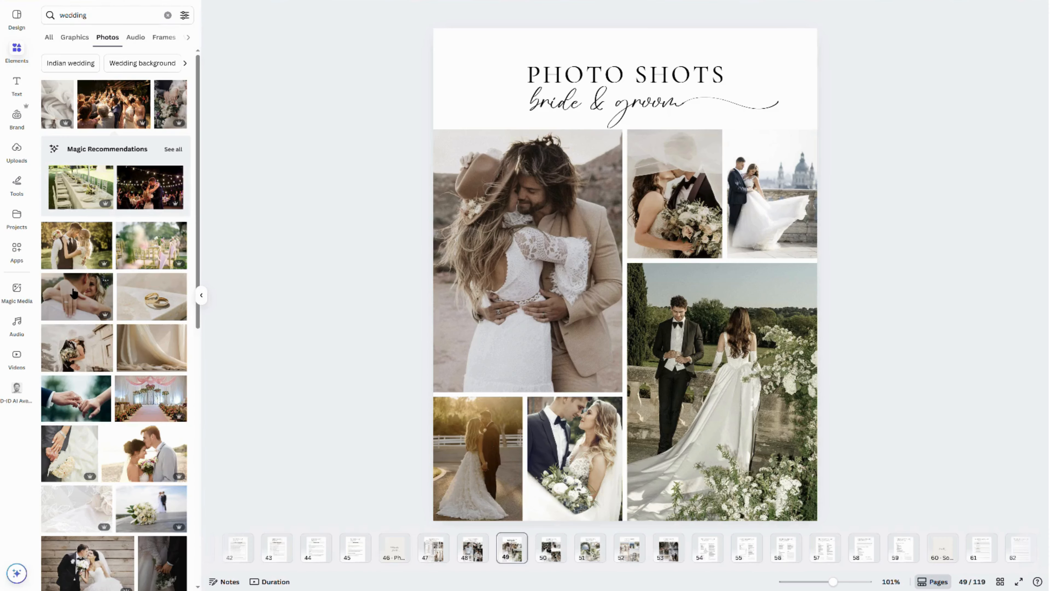
Fill the upper middle frame of the bride and groom photo page with the close-up embrace photo and adjust its crop
{"action": "left_click", "coordinate": [74, 292]}
{"action": "left_click_drag", "start_coordinate": [607, 277], "coordinate": [670, 213]}
{"action": "double_click", "coordinate": [687, 204]}
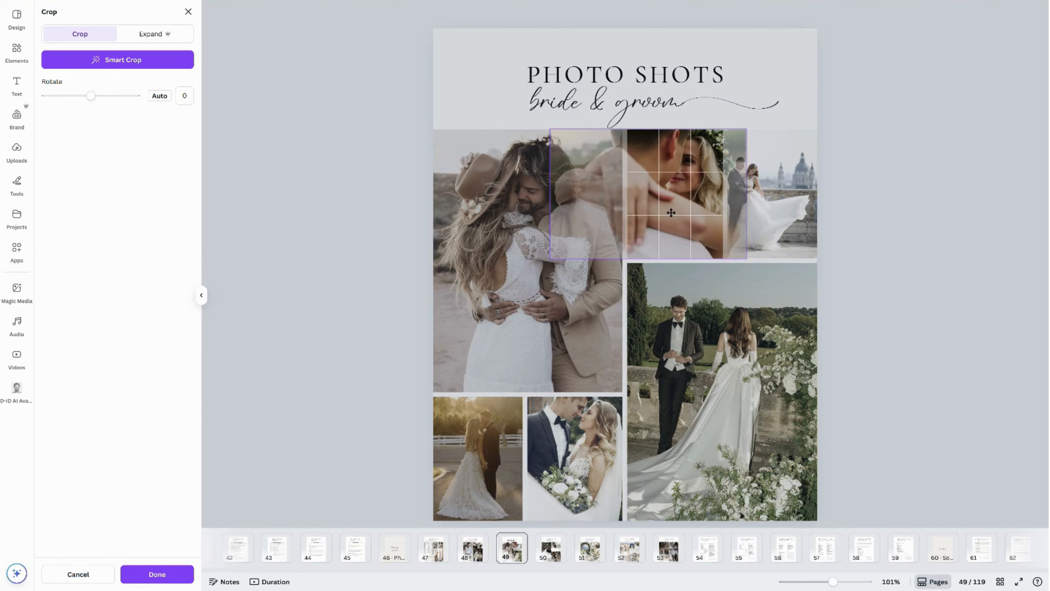
{"action": "left_click", "coordinate": [802, 205]}
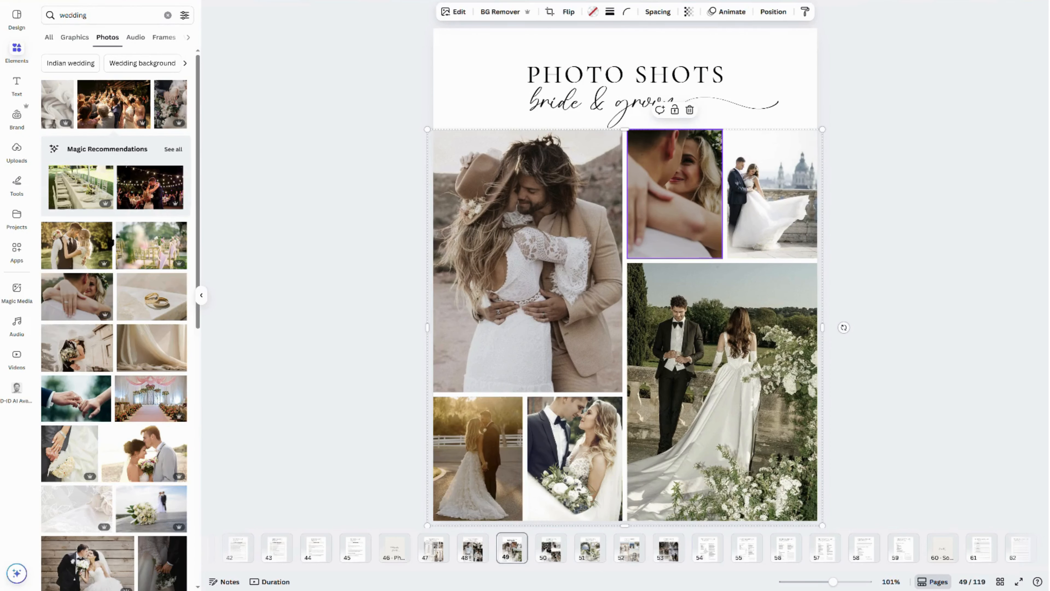
Fill the large frame of the photo page with the sunlit couple and bouquet photo, and shift it slightly right within its crop
{"action": "left_click", "coordinate": [91, 242]}
{"action": "left_click_drag", "start_coordinate": [555, 254], "coordinate": [512, 249]}
{"action": "double_click", "coordinate": [512, 248]}
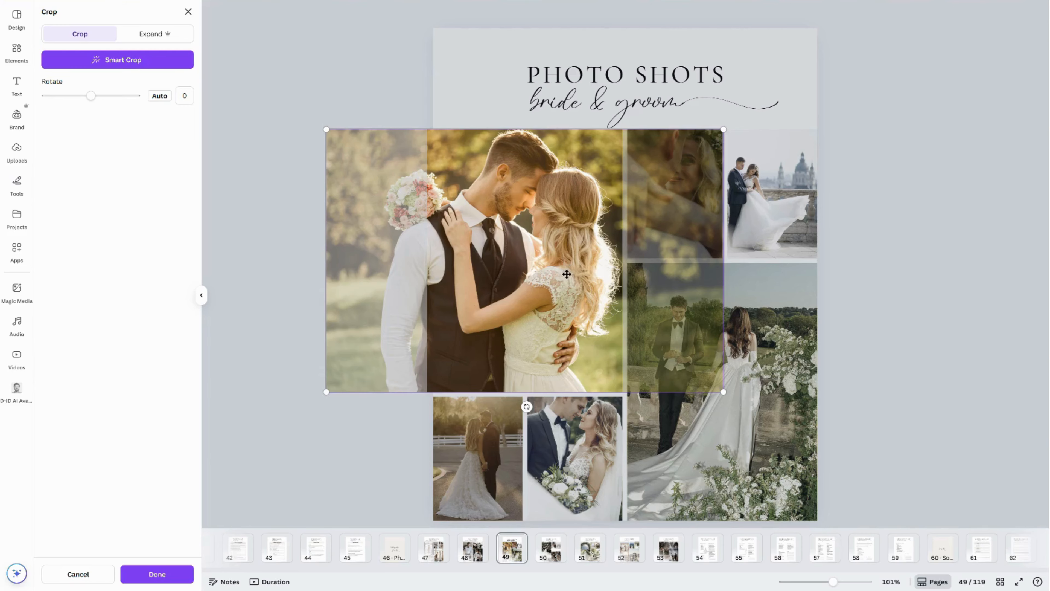
{"action": "left_click_drag", "start_coordinate": [566, 274], "coordinate": [577, 274]}
{"action": "mouse_move", "coordinate": [341, 399]}
{"action": "left_mouse_down"}
{"action": "mouse_move", "coordinate": [308, 410]}
{"action": "mouse_move", "coordinate": [353, 401]}
{"action": "left_mouse_up"}
{"action": "left_click", "coordinate": [385, 110]}
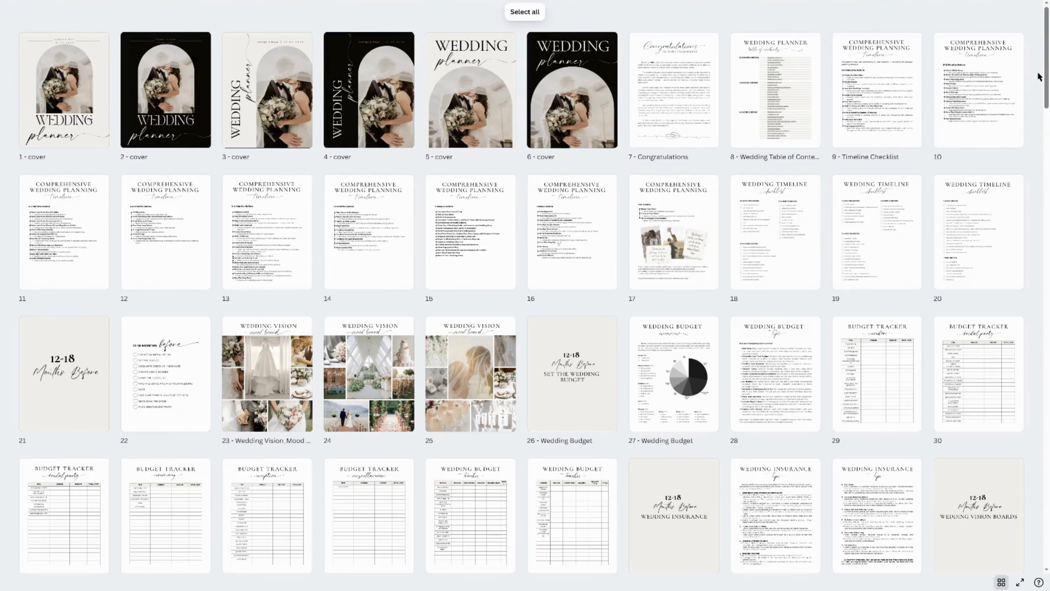
Examine the wedding planner's page overview from the covers through the month-by-month sections
{"action": "scroll", "coordinate": [1038, 77], "scroll_direction": "down", "scroll_amount": 10}
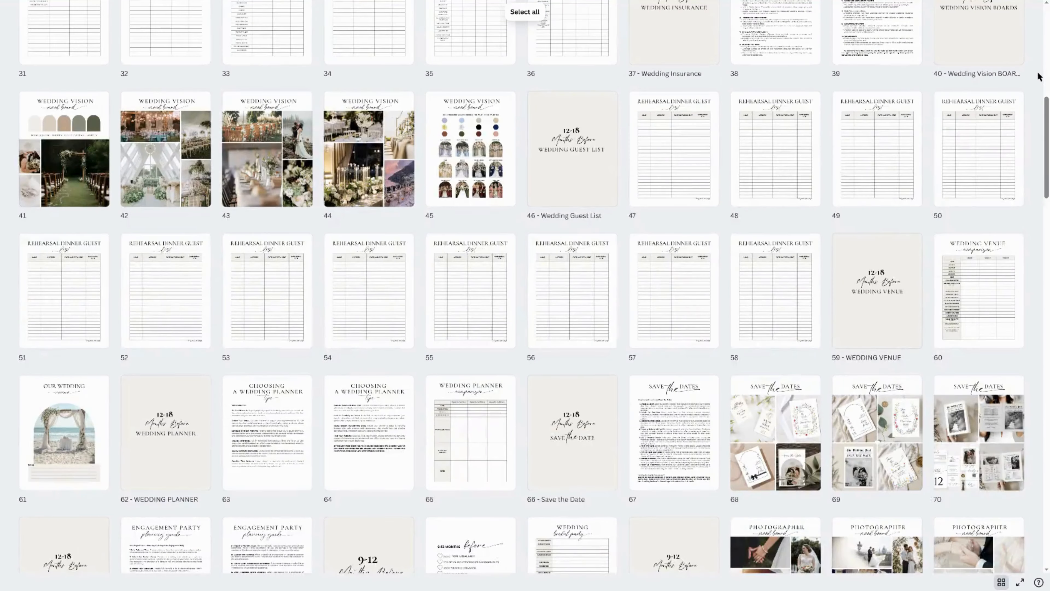
{"action": "scroll", "coordinate": [1038, 77], "scroll_direction": "down", "scroll_amount": 10}
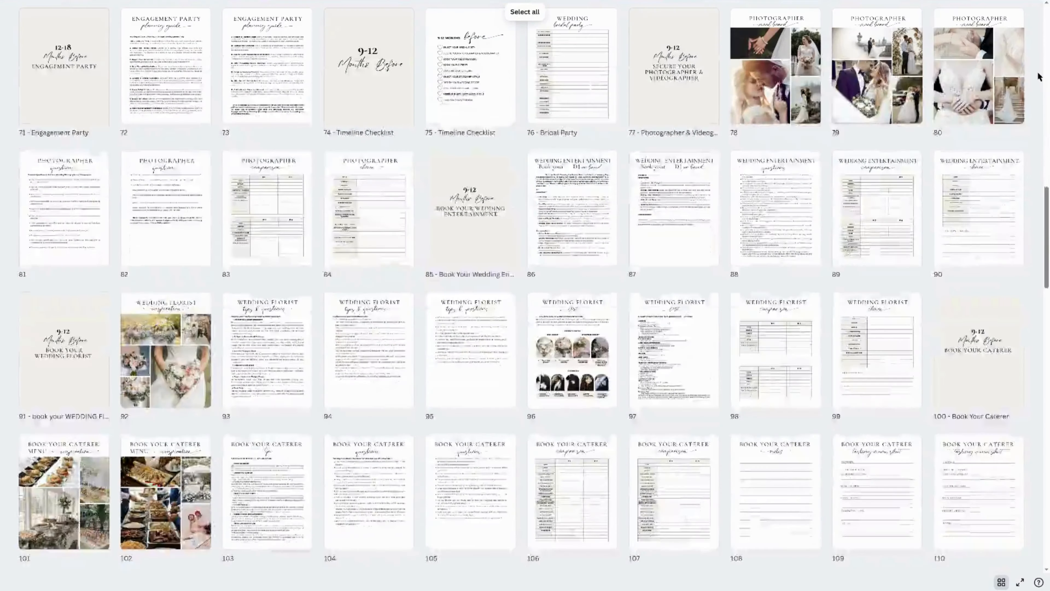
{"action": "scroll", "coordinate": [1038, 77], "scroll_direction": "down", "scroll_amount": 5}
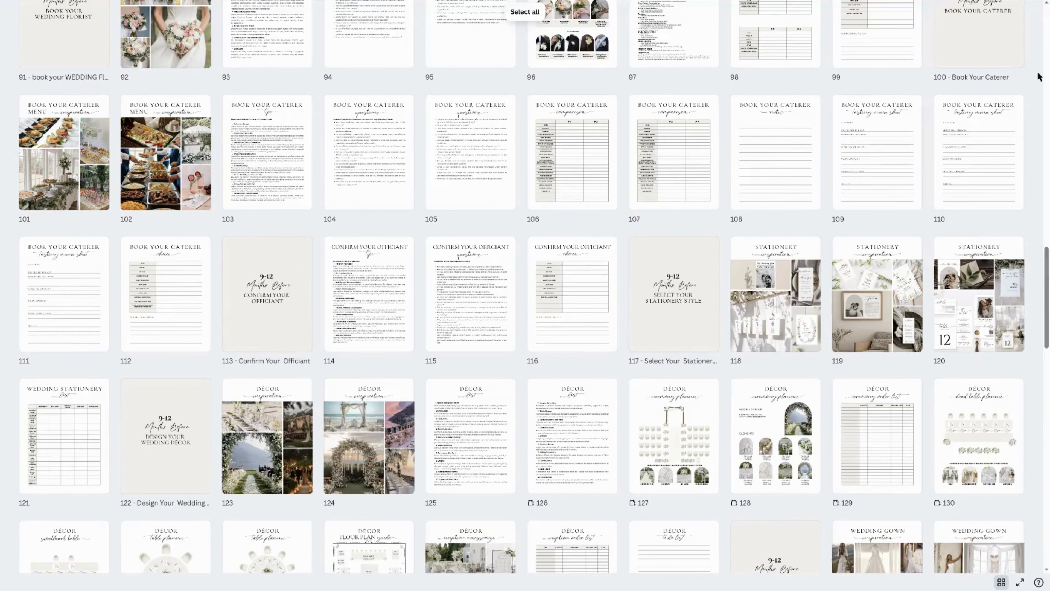
{"action": "scroll", "coordinate": [1037, 77], "scroll_direction": "down", "scroll_amount": 5}
{"action": "scroll", "coordinate": [1038, 77], "scroll_direction": "down", "scroll_amount": 3}
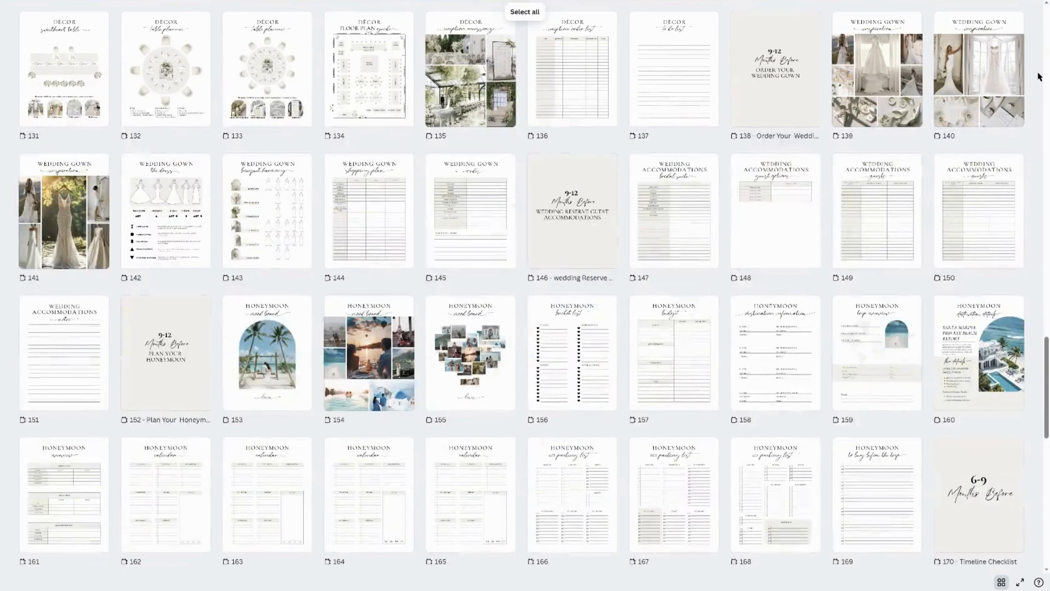
{"action": "scroll", "coordinate": [1039, 76], "scroll_direction": "down", "scroll_amount": 5}
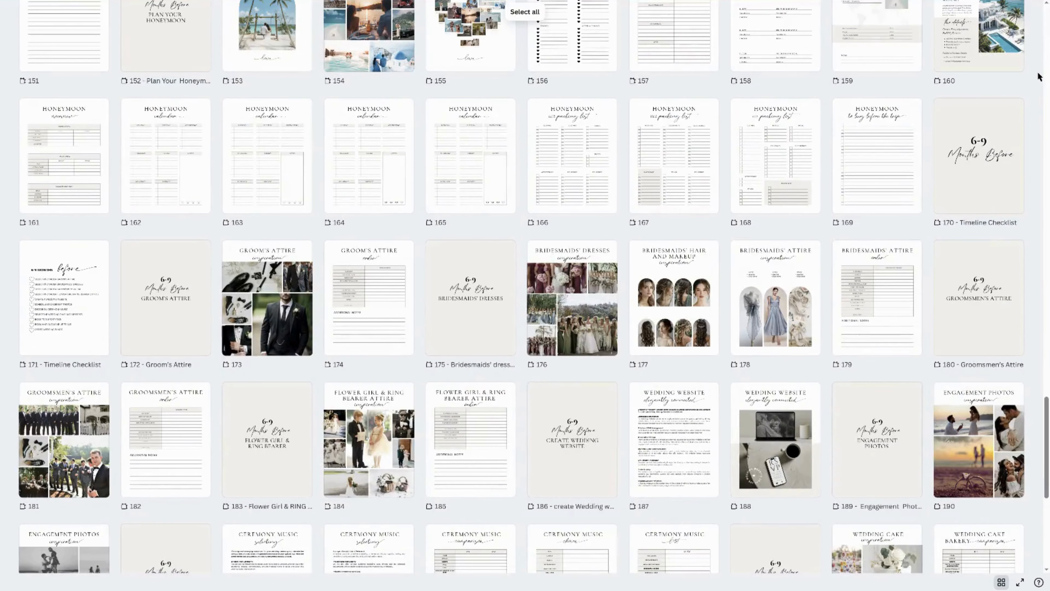
{"action": "scroll", "coordinate": [1038, 77], "scroll_direction": "down", "scroll_amount": 4}
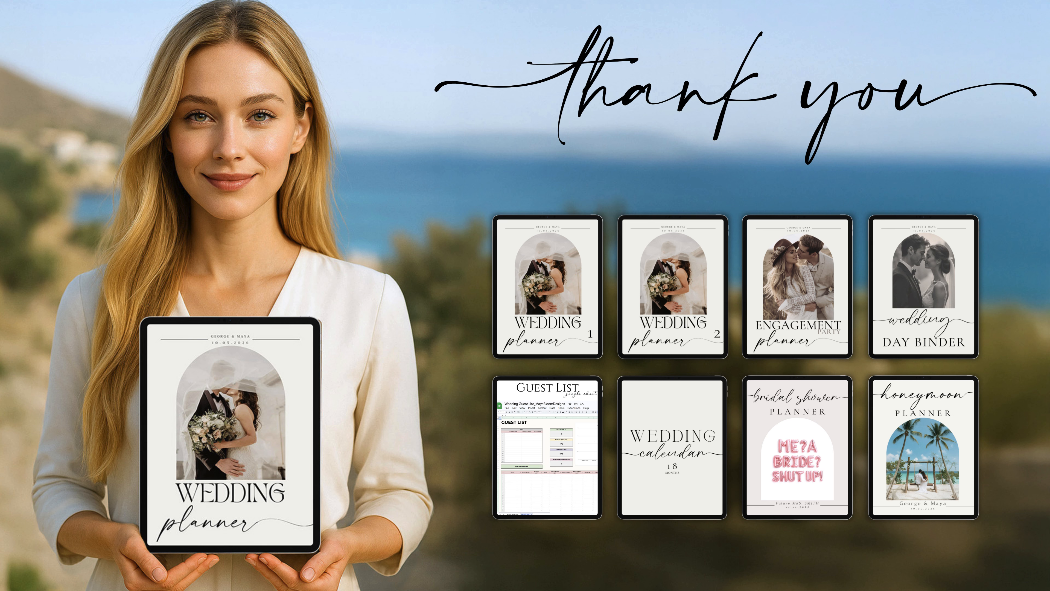